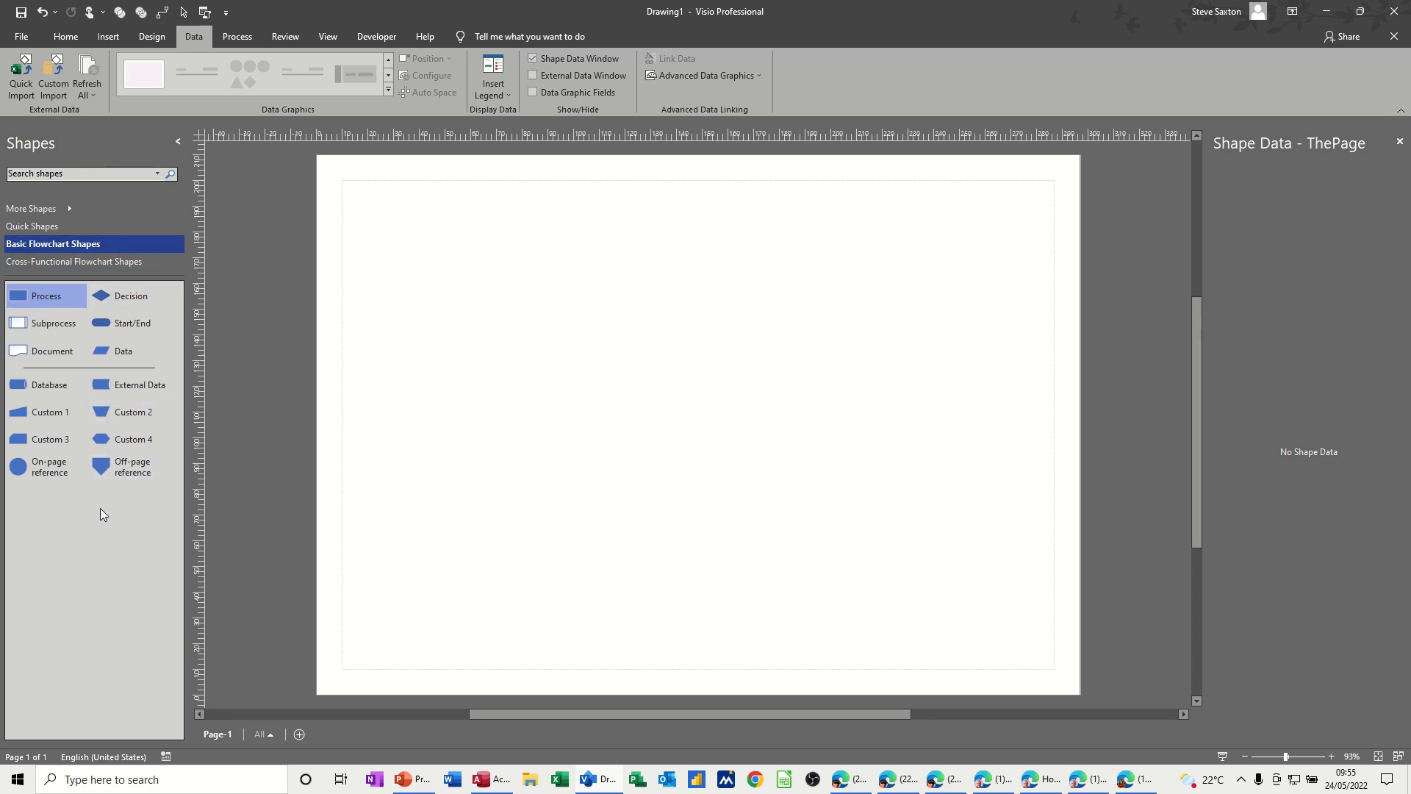
Step: Place a Process shape near the top centre of the page
{"action": "left_click_drag", "start_coordinate": [29, 297], "coordinate": [609, 245]}
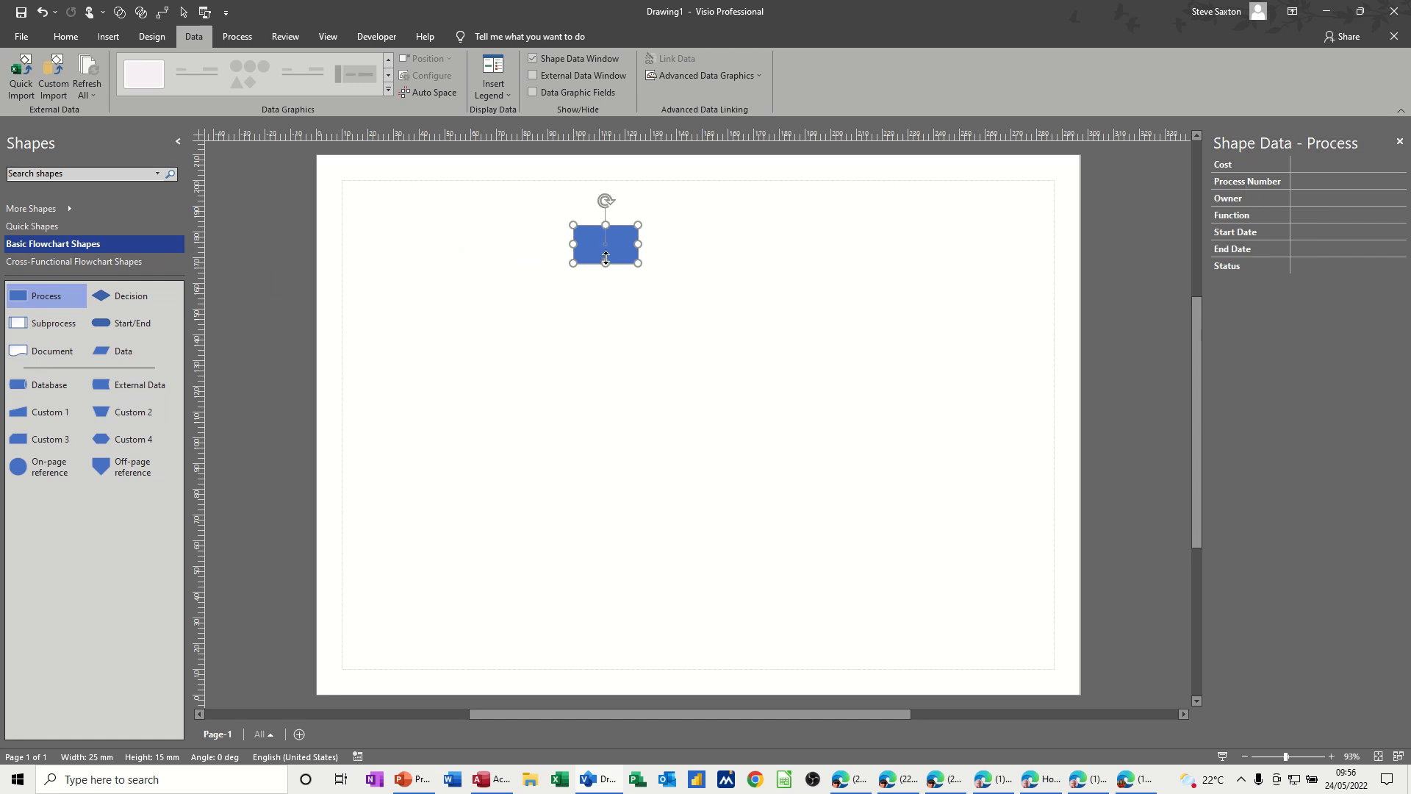
{"action": "left_click_drag", "start_coordinate": [624, 249], "coordinate": [669, 250]}
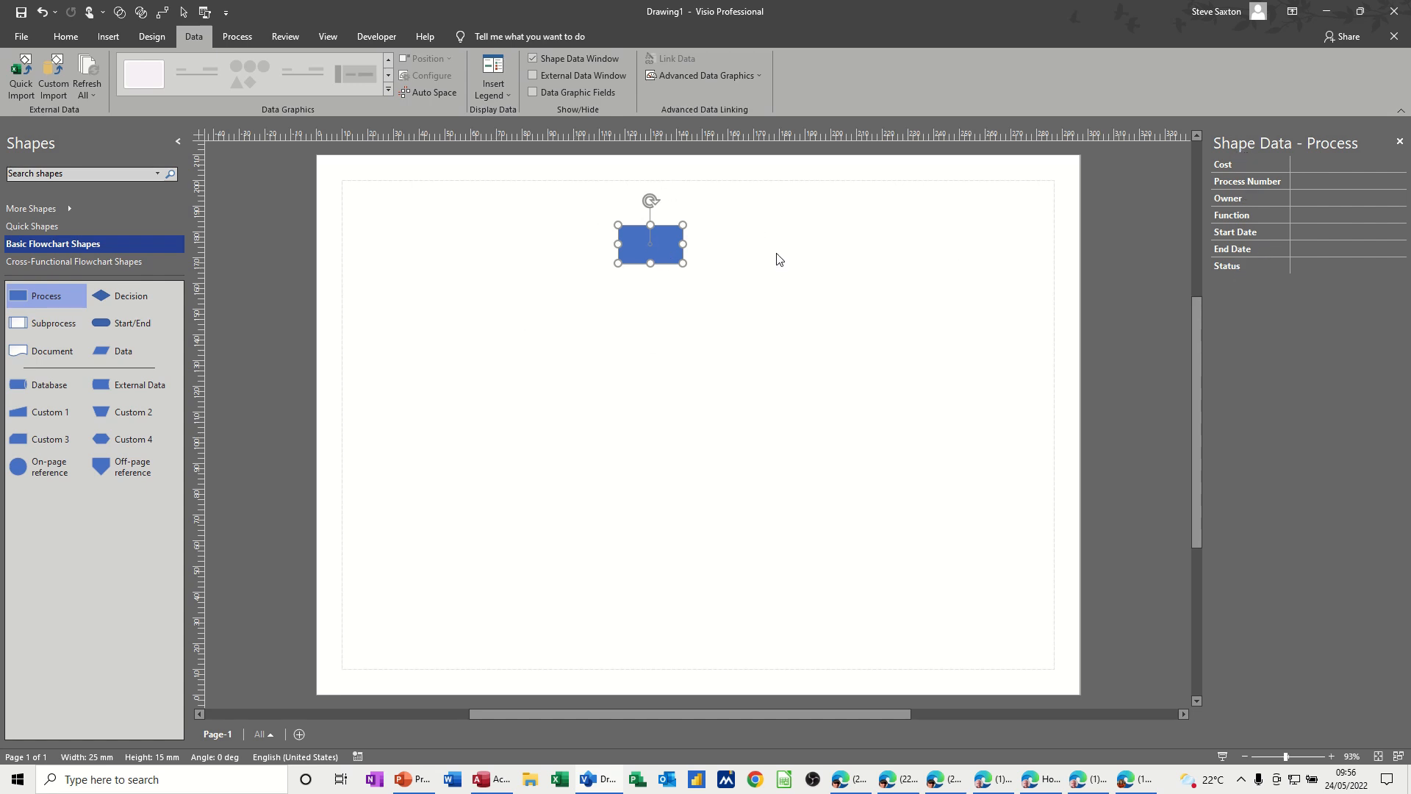
Step: Close the Shape Data window, show it again, and view the available task panes and the Cost field
{"action": "left_click", "coordinate": [1399, 141]}
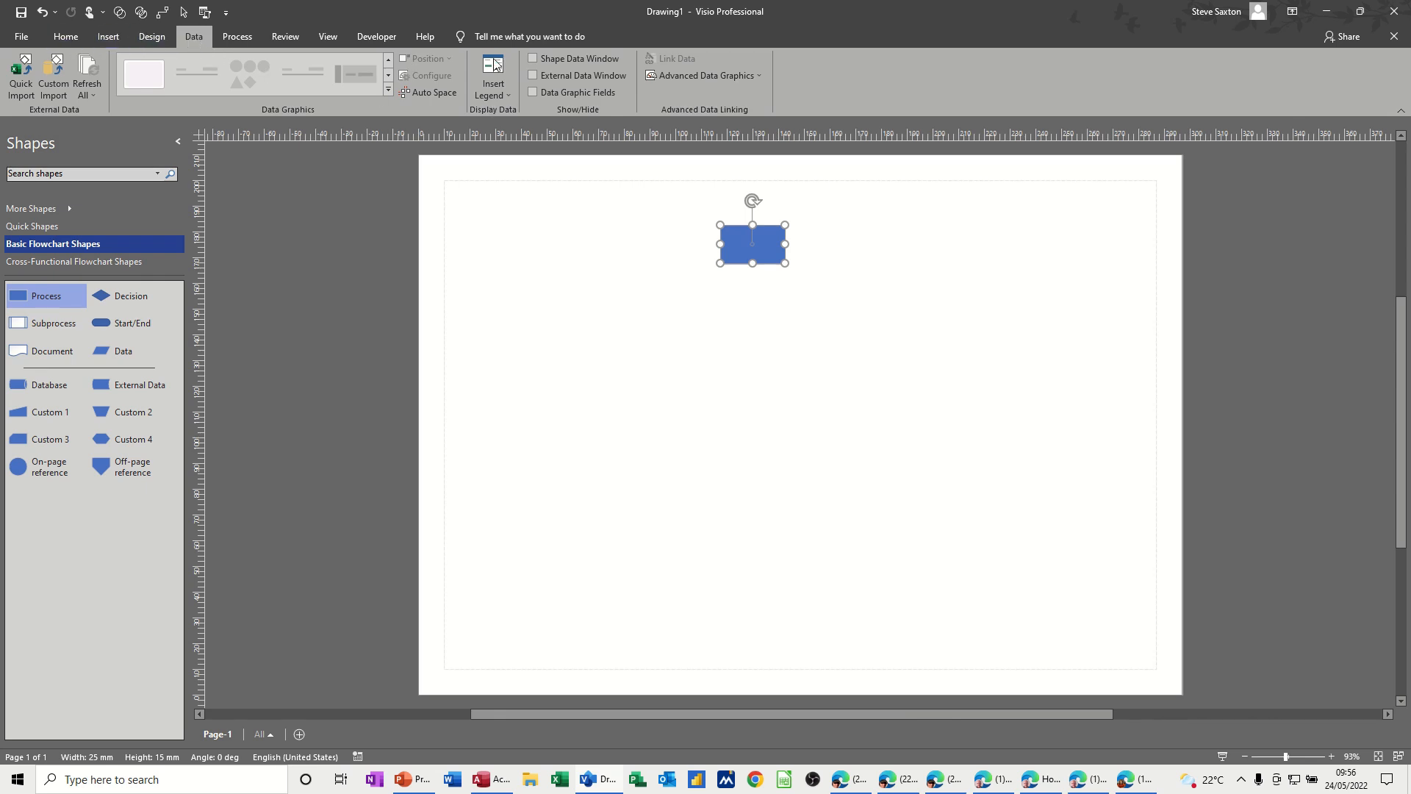
{"action": "left_click", "coordinate": [531, 58]}
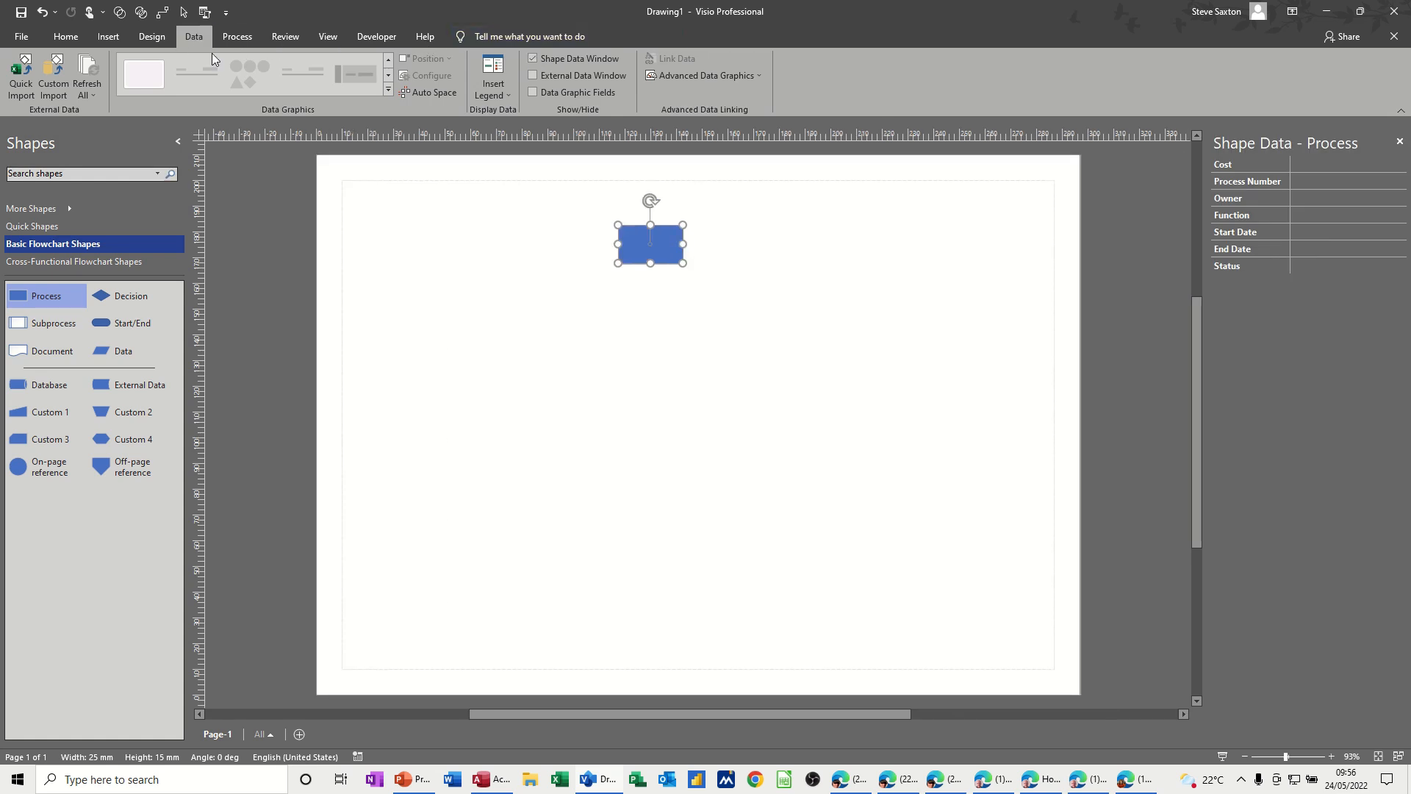
{"action": "left_click", "coordinate": [329, 34]}
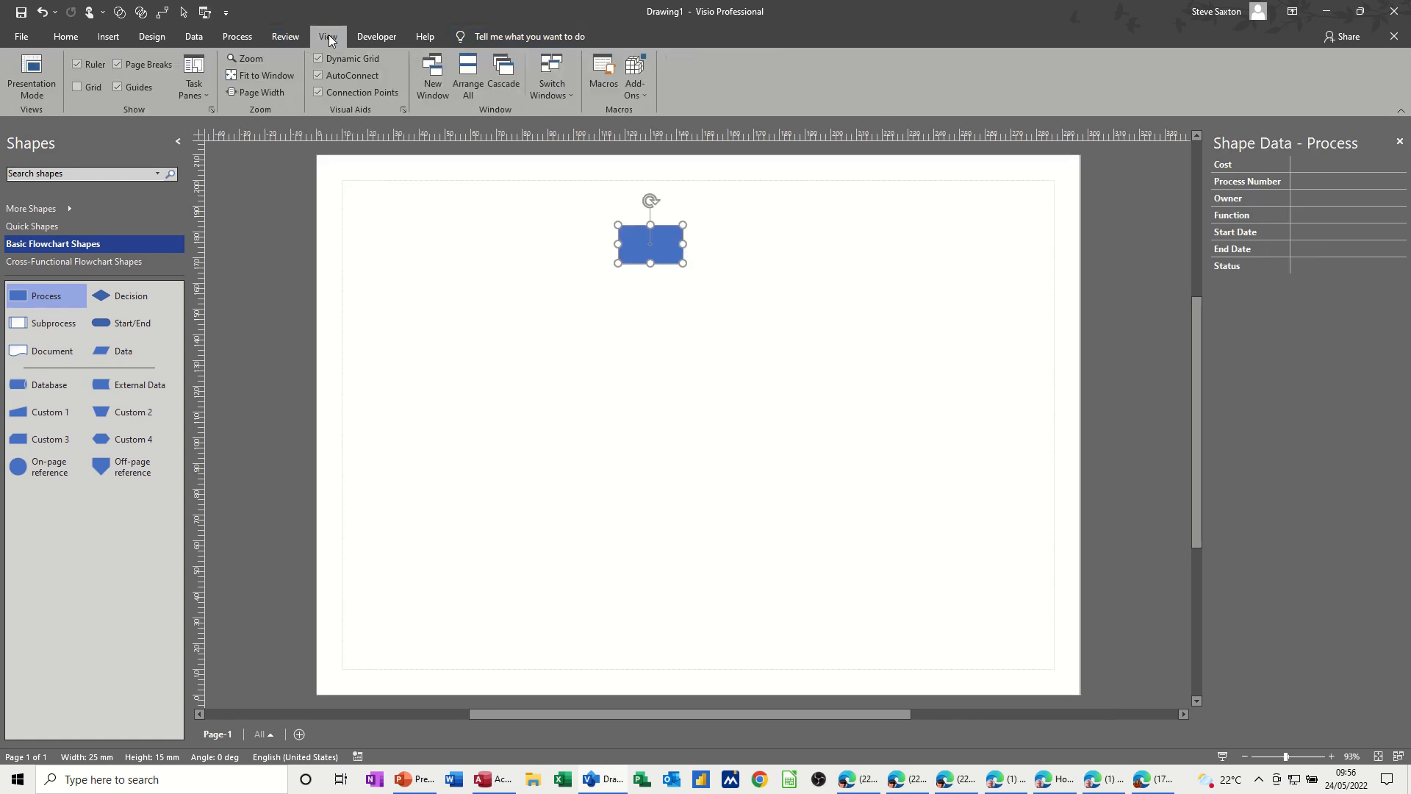
{"action": "left_click", "coordinate": [205, 95]}
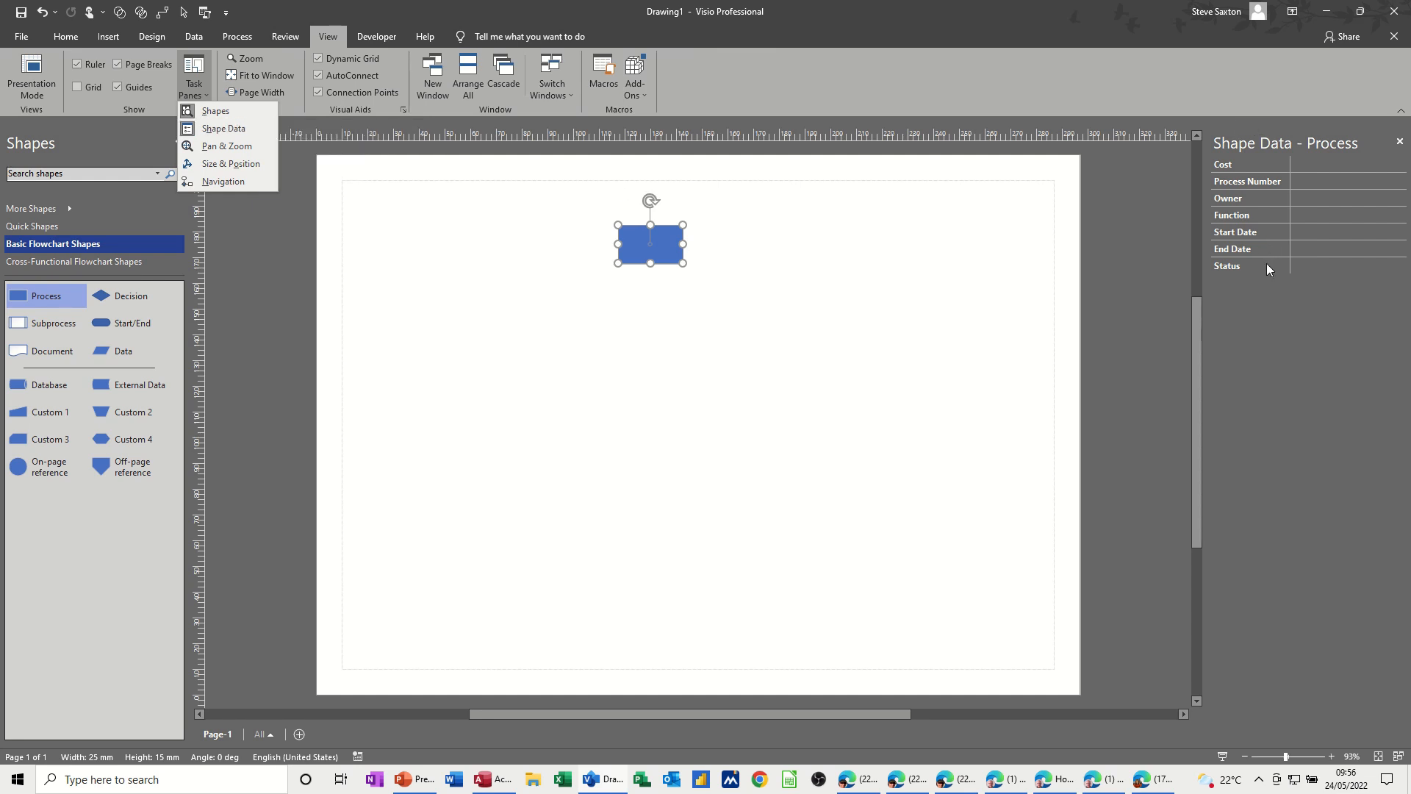
{"action": "left_click", "coordinate": [1256, 151]}
{"action": "mouse_move", "coordinate": [1256, 151]}
{"action": "left_mouse_down"}
{"action": "mouse_move", "coordinate": [1047, 208]}
{"action": "mouse_move", "coordinate": [997, 237]}
{"action": "mouse_move", "coordinate": [931, 243]}
{"action": "mouse_move", "coordinate": [1209, 242]}
{"action": "mouse_move", "coordinate": [1293, 152]}
{"action": "left_mouse_up"}
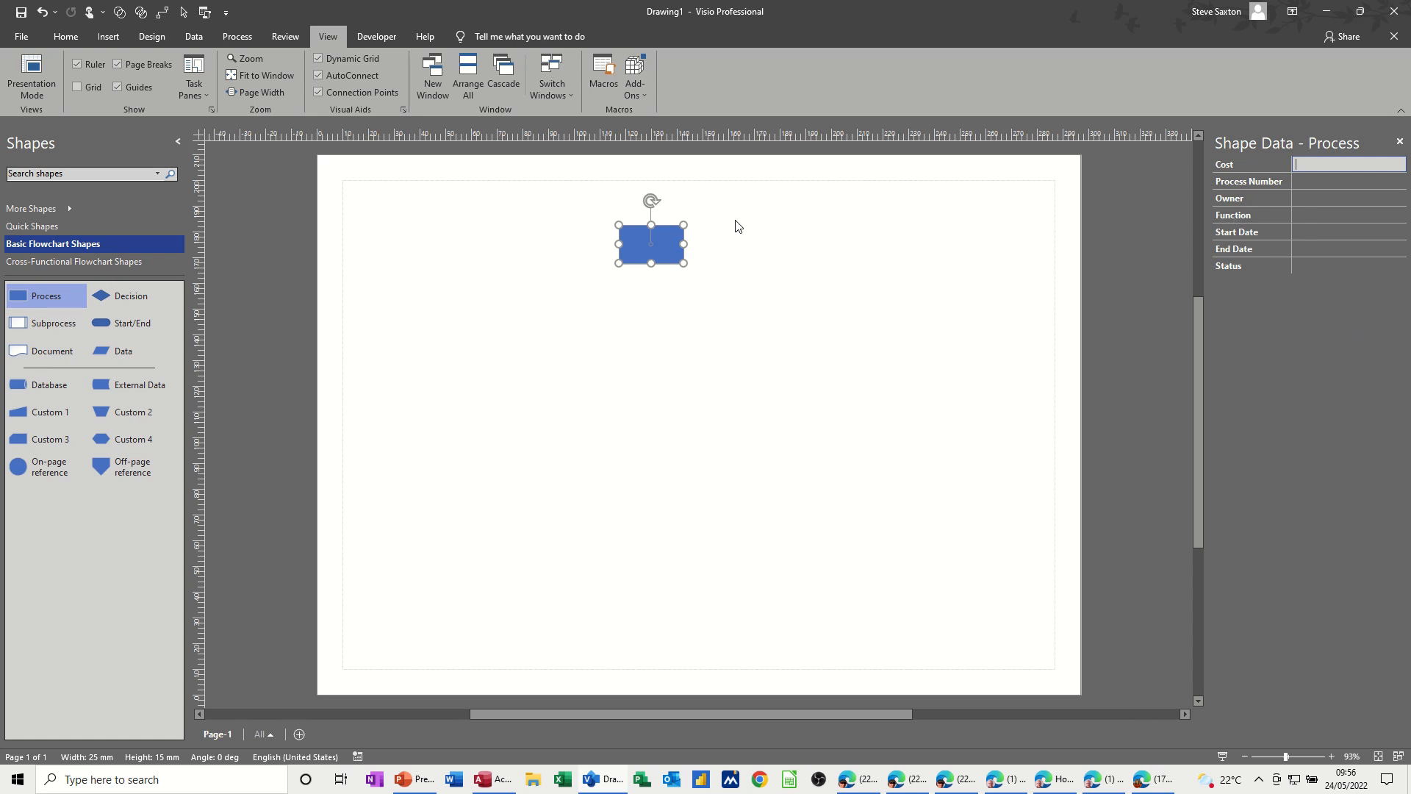
Step: Delete the Cost, Process Number, Owner, Function, Start Date and End Date properties from the Process shape's data definition
{"action": "right_click", "coordinate": [665, 241]}
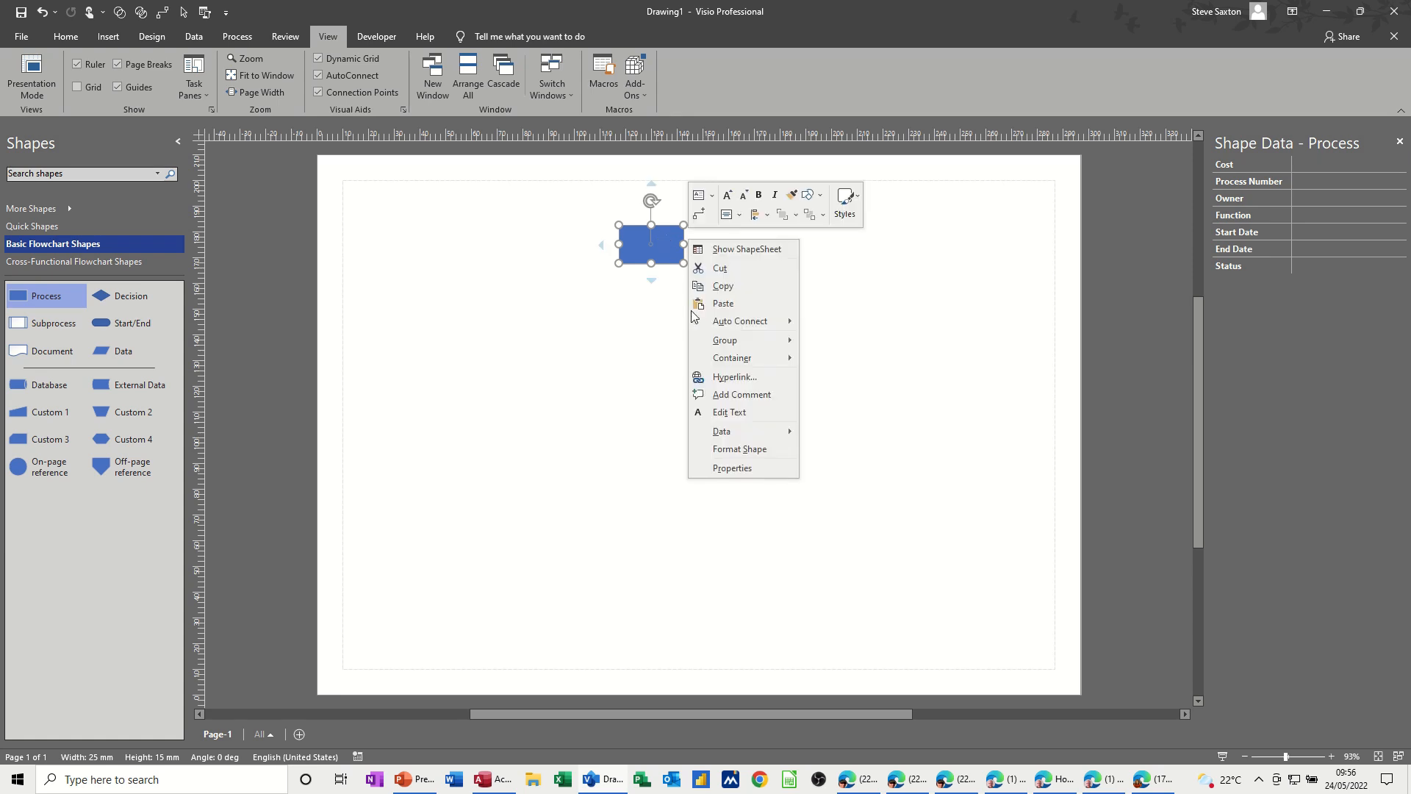
{"action": "mouse_move", "coordinate": [712, 435]}
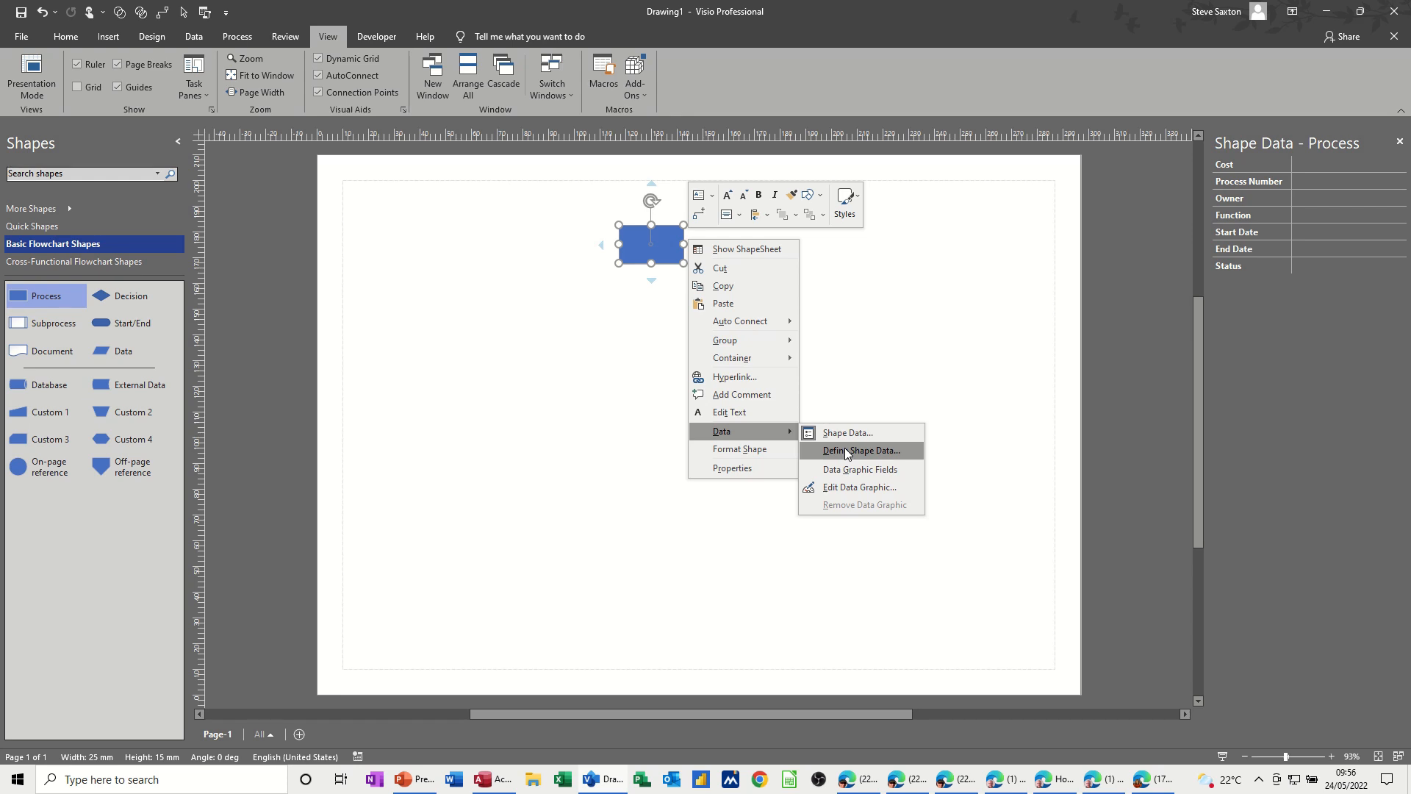
{"action": "left_click", "coordinate": [847, 451]}
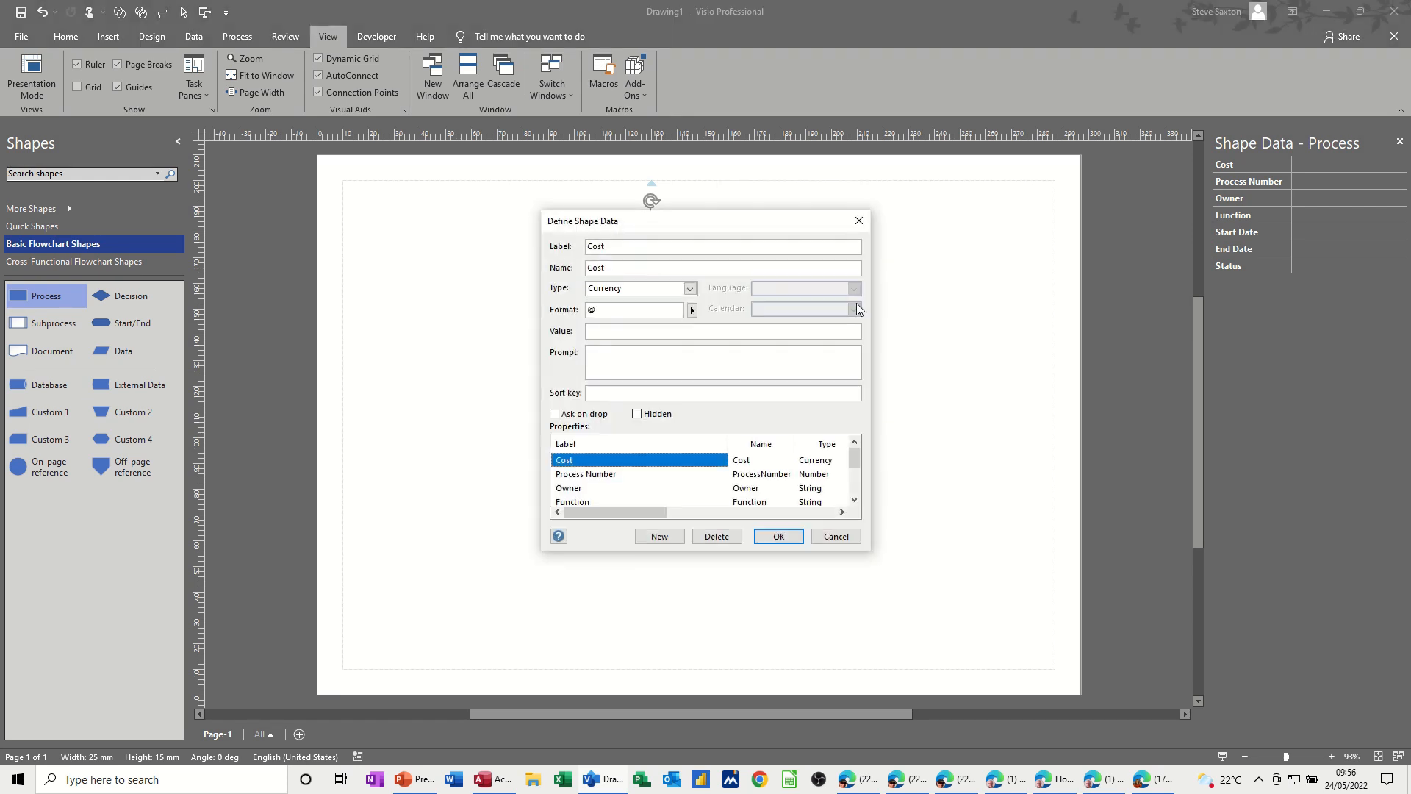
{"action": "left_click", "coordinate": [712, 540]}
{"action": "left_click", "coordinate": [712, 540]}
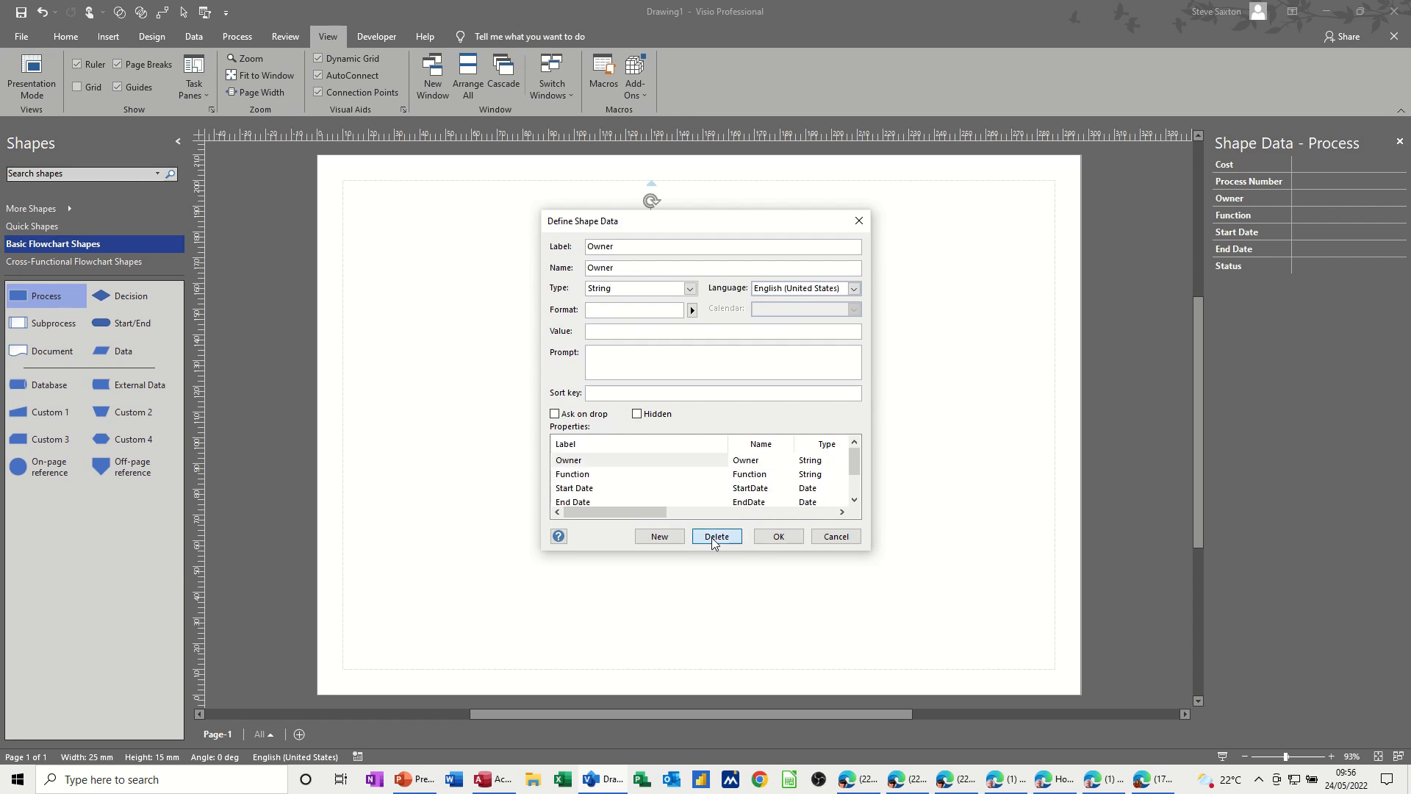
{"action": "left_click", "coordinate": [712, 540]}
{"action": "left_click", "coordinate": [712, 540]}
{"action": "left_click", "coordinate": [712, 540]}
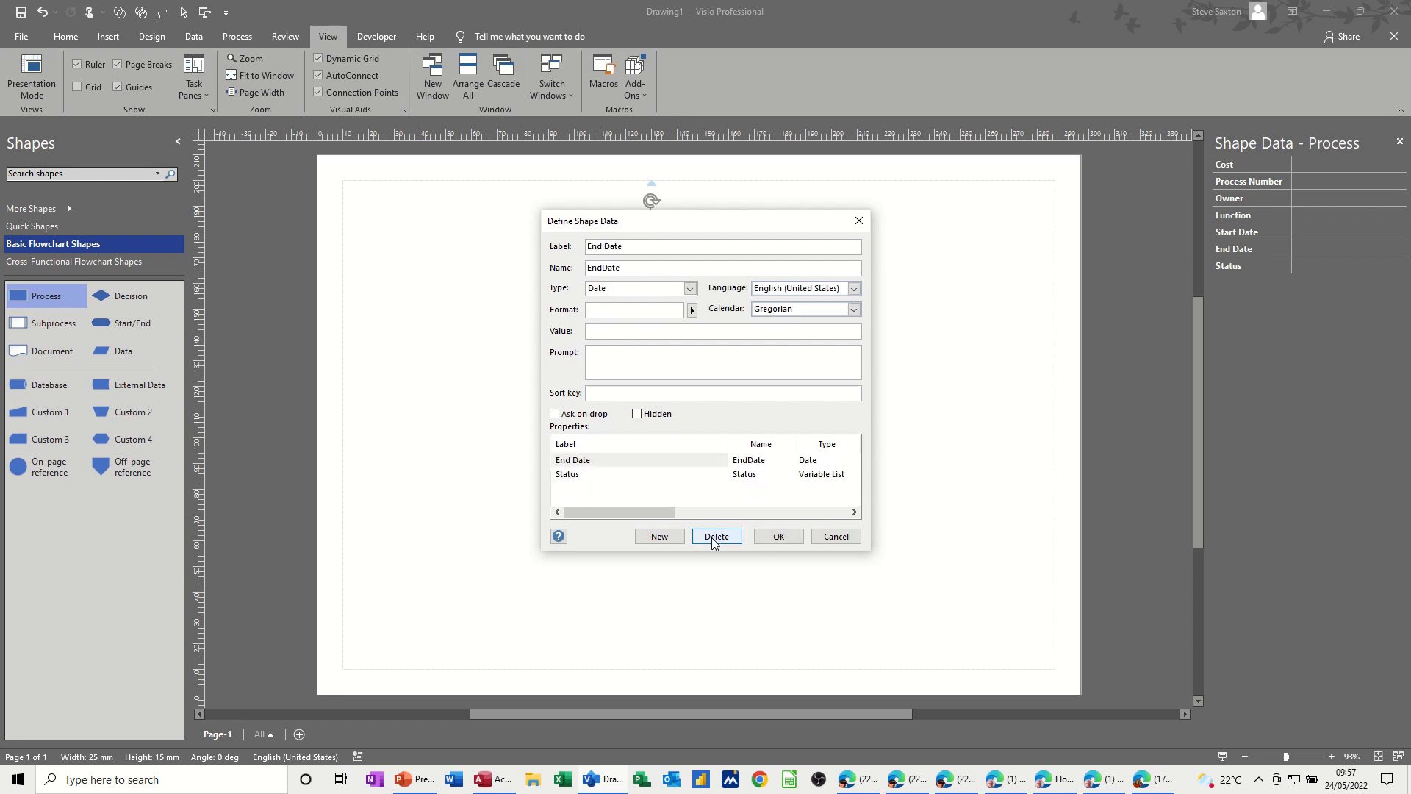
{"action": "left_click", "coordinate": [712, 540]}
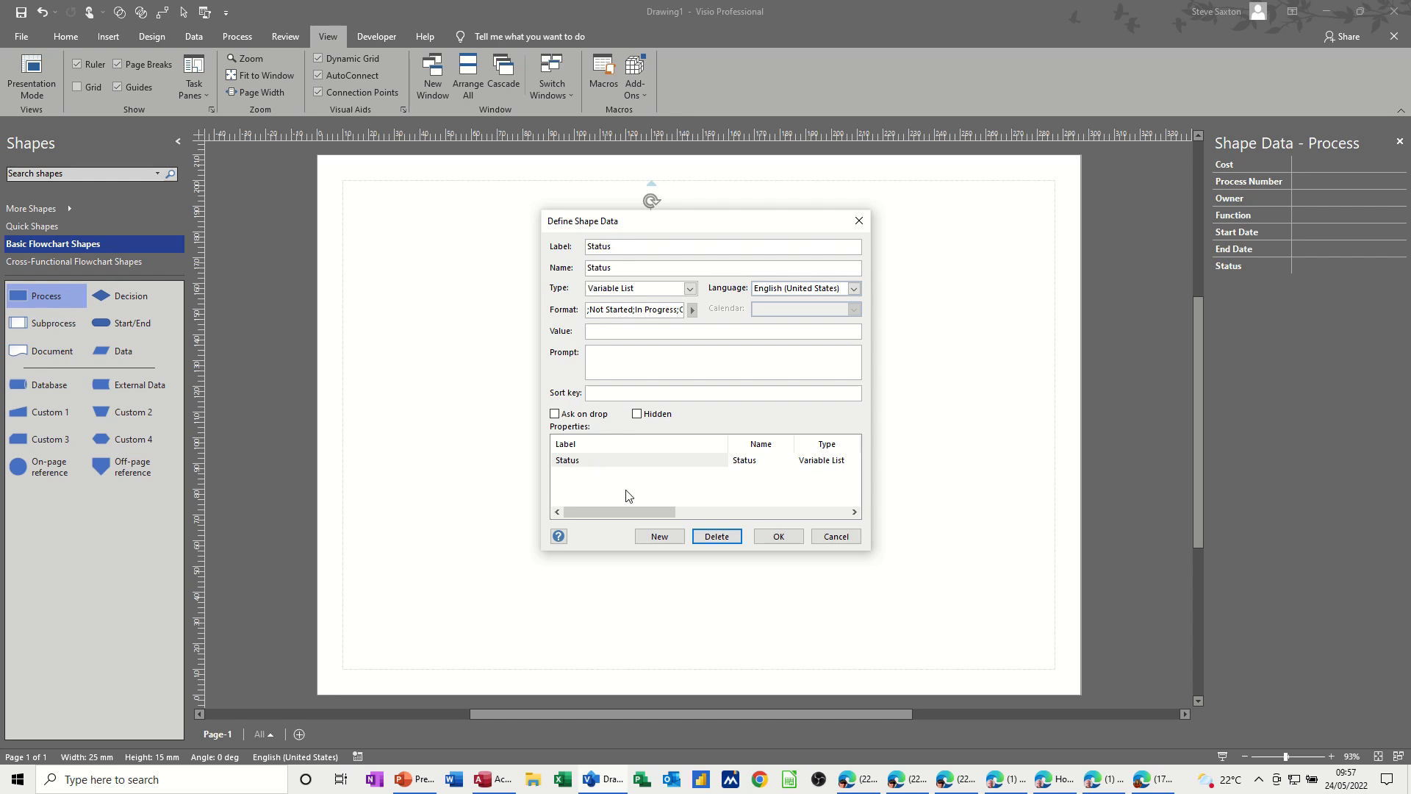
Step: Add two new shape data properties labelled Name and Cost
{"action": "left_click", "coordinate": [659, 538]}
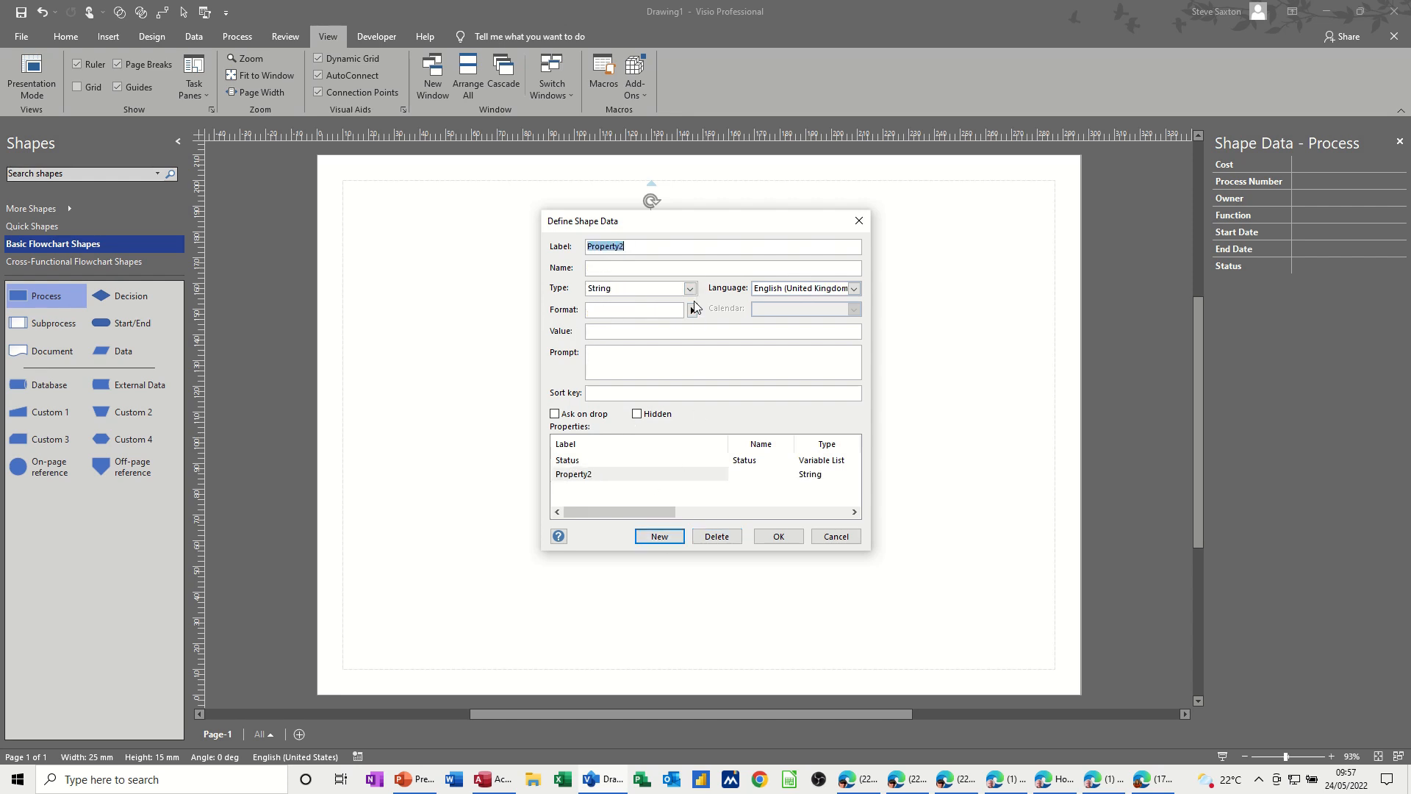
{"action": "type", "text": "Name"}
{"action": "left_click", "coordinate": [665, 542]}
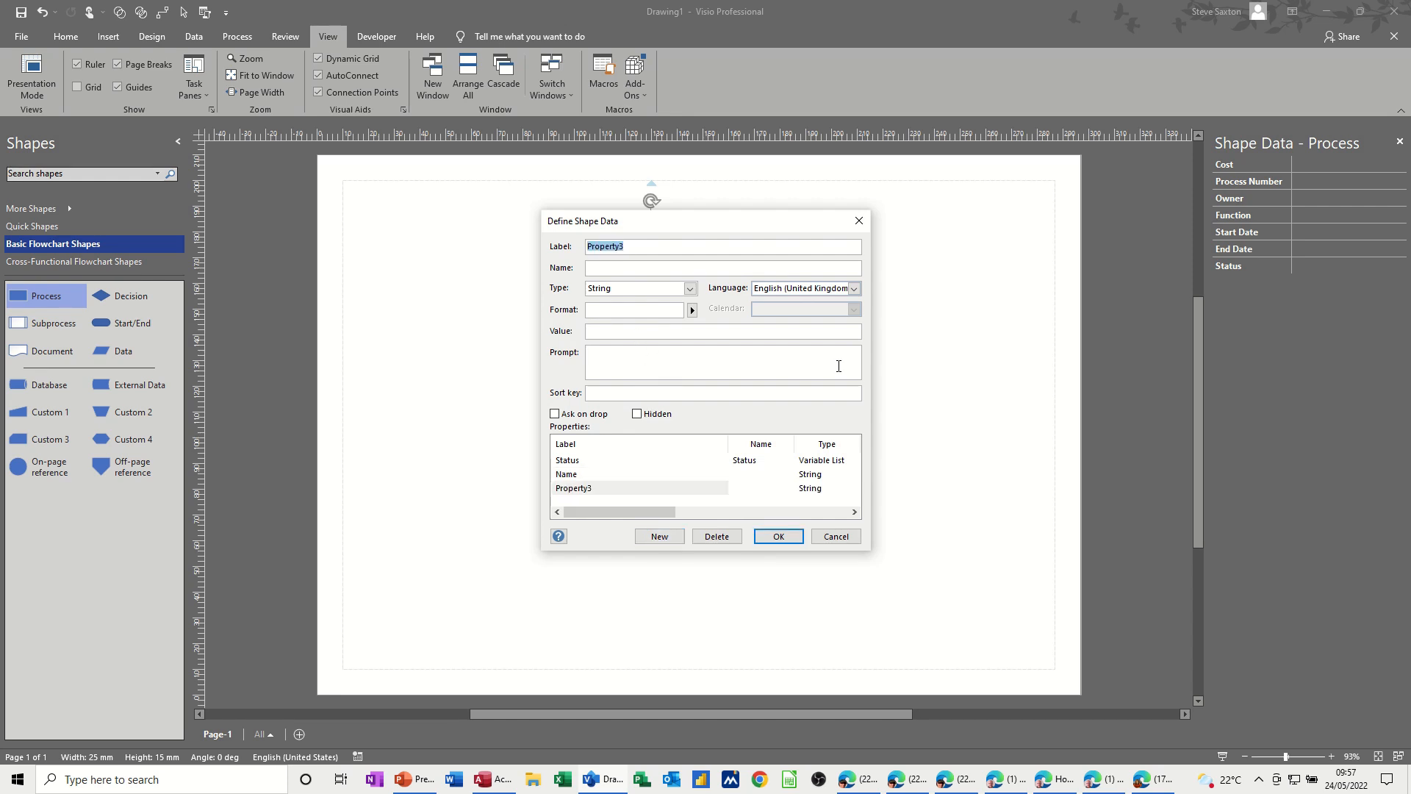
{"action": "type", "text": "C"}
Step: Set the sort keys to 1 for Name, 2 for Status and 3 for Cost
{"action": "left_click", "coordinate": [573, 476]}
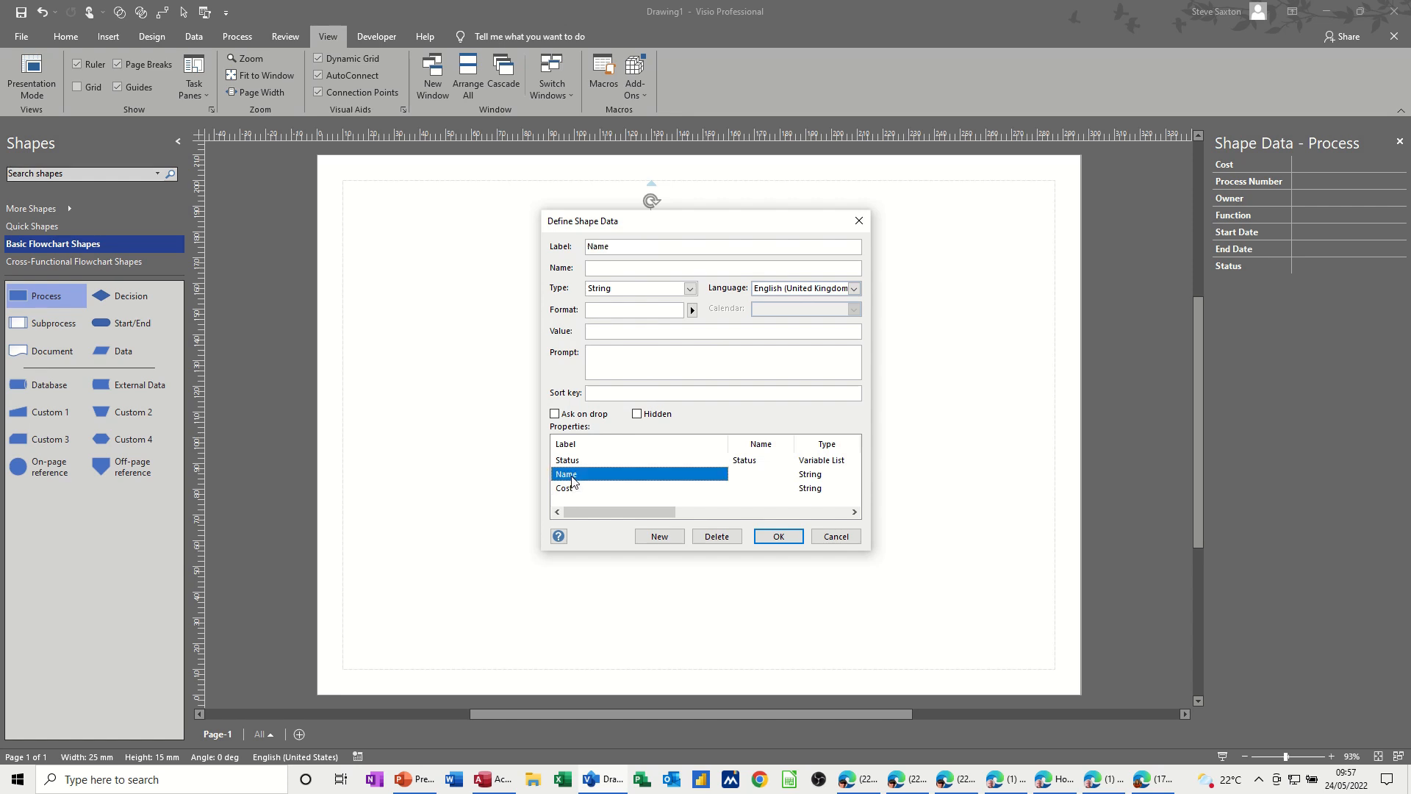
{"action": "left_click", "coordinate": [596, 395]}
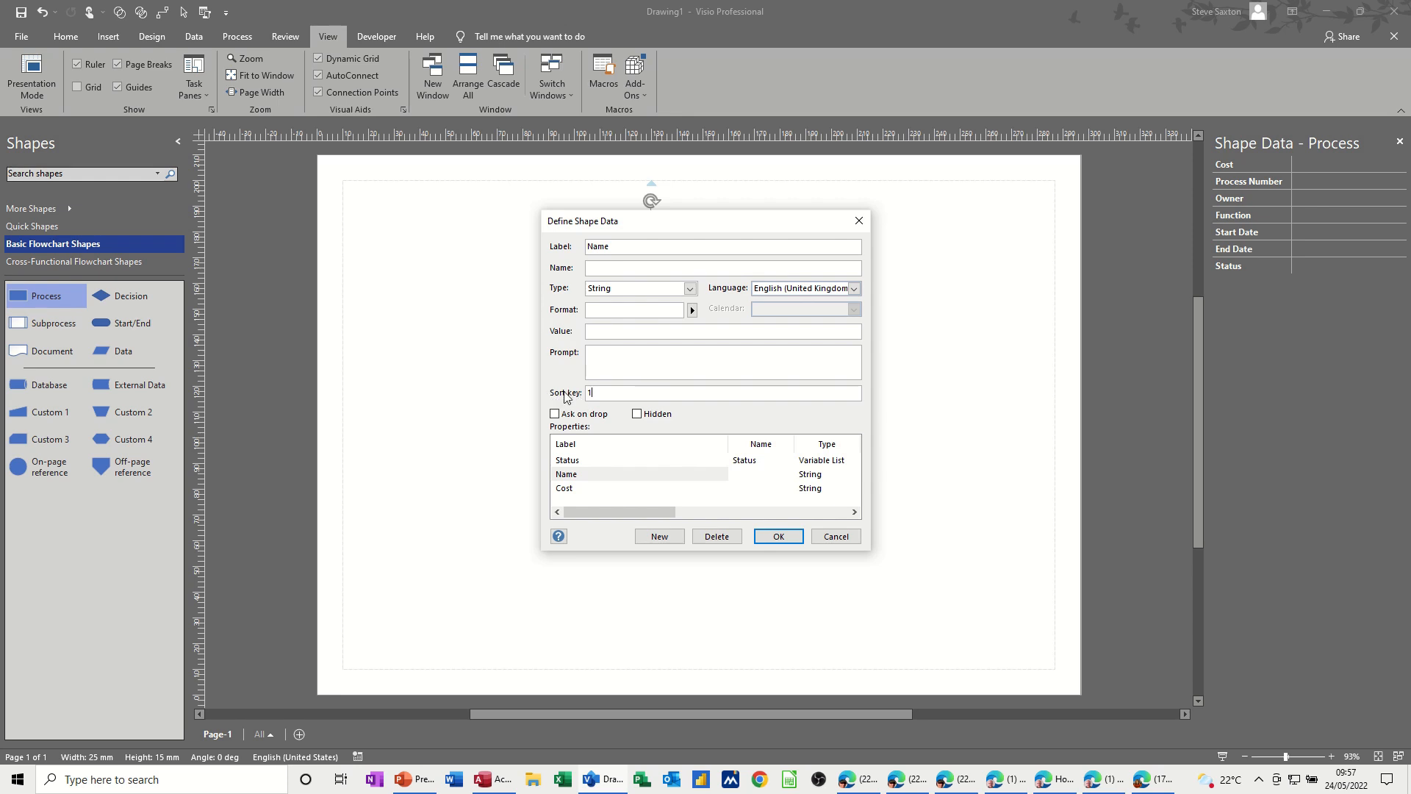
{"action": "left_click", "coordinate": [573, 461]}
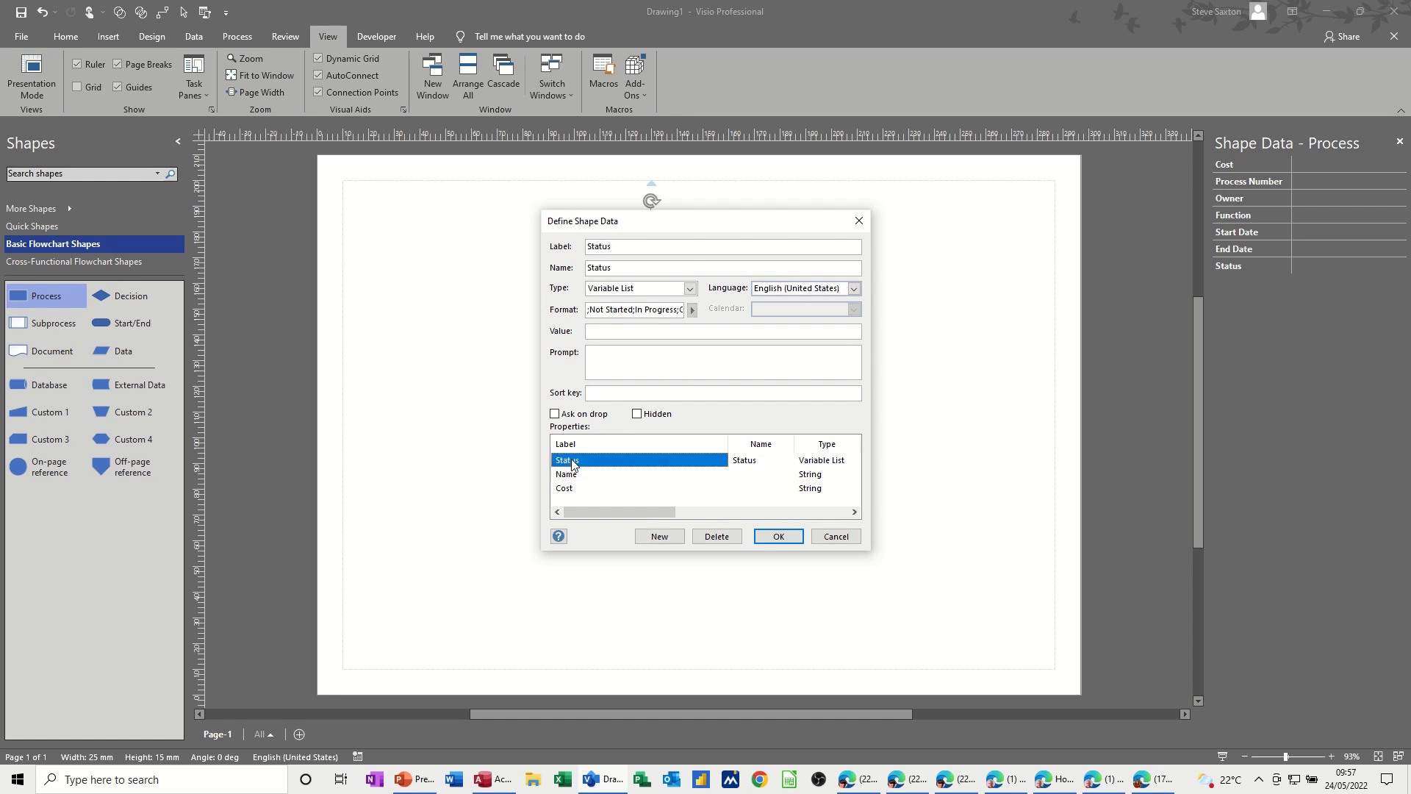
{"action": "left_click", "coordinate": [599, 396]}
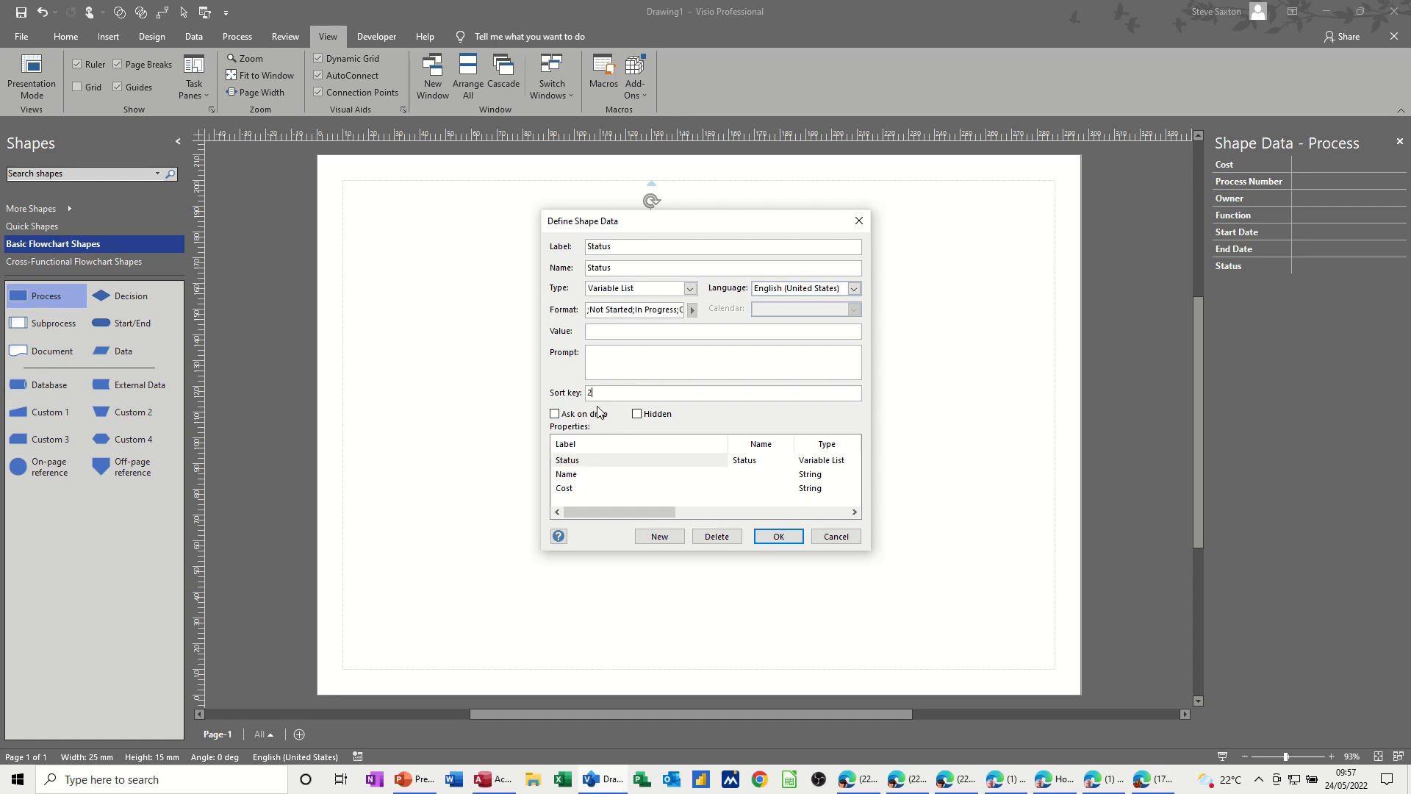
{"action": "left_click", "coordinate": [565, 490]}
{"action": "left_click", "coordinate": [596, 399]}
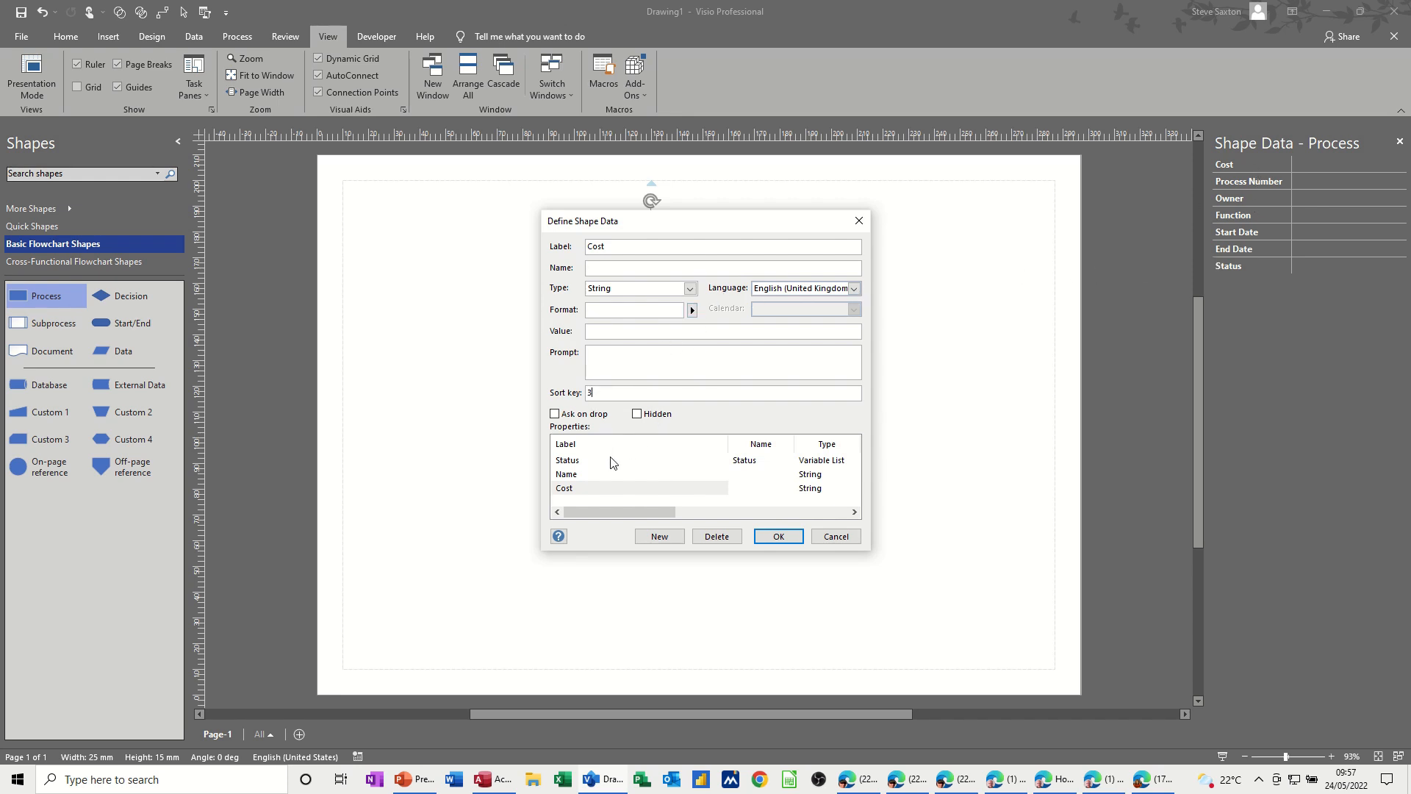
Step: Change the Cost property's type to Currency and apply the shape data definition
{"action": "left_click", "coordinate": [585, 489]}
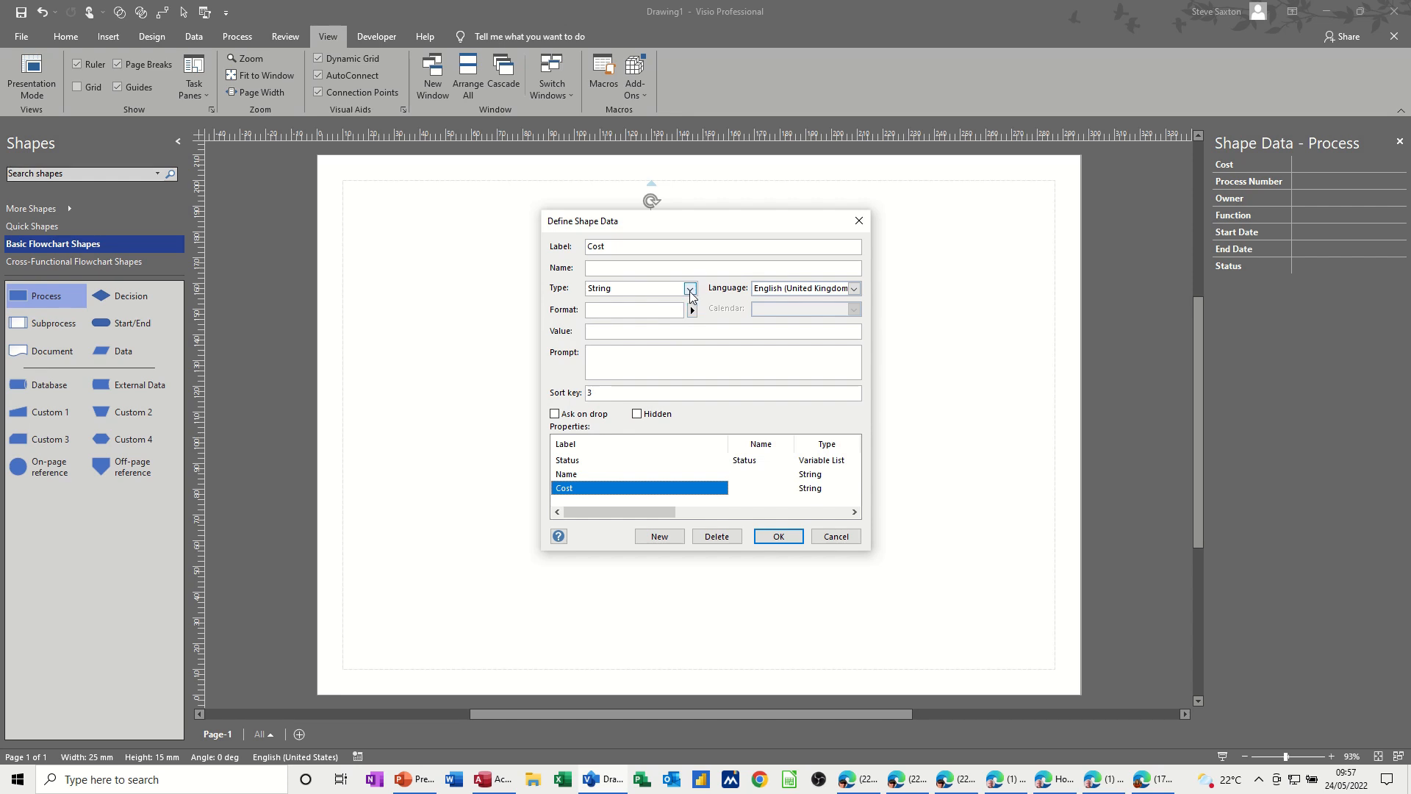
{"action": "left_click", "coordinate": [689, 288]}
{"action": "left_click", "coordinate": [616, 350]}
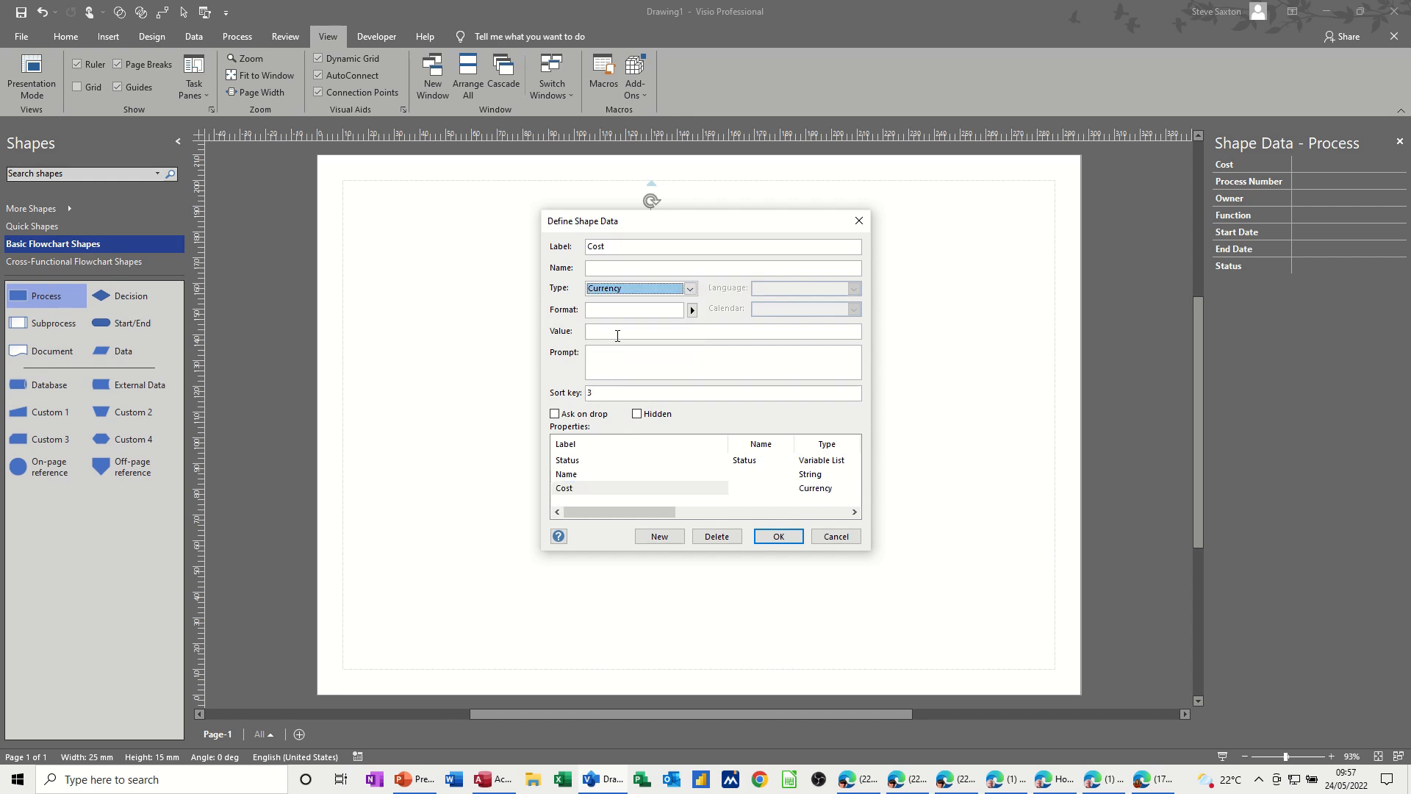
{"action": "left_click", "coordinate": [777, 536]}
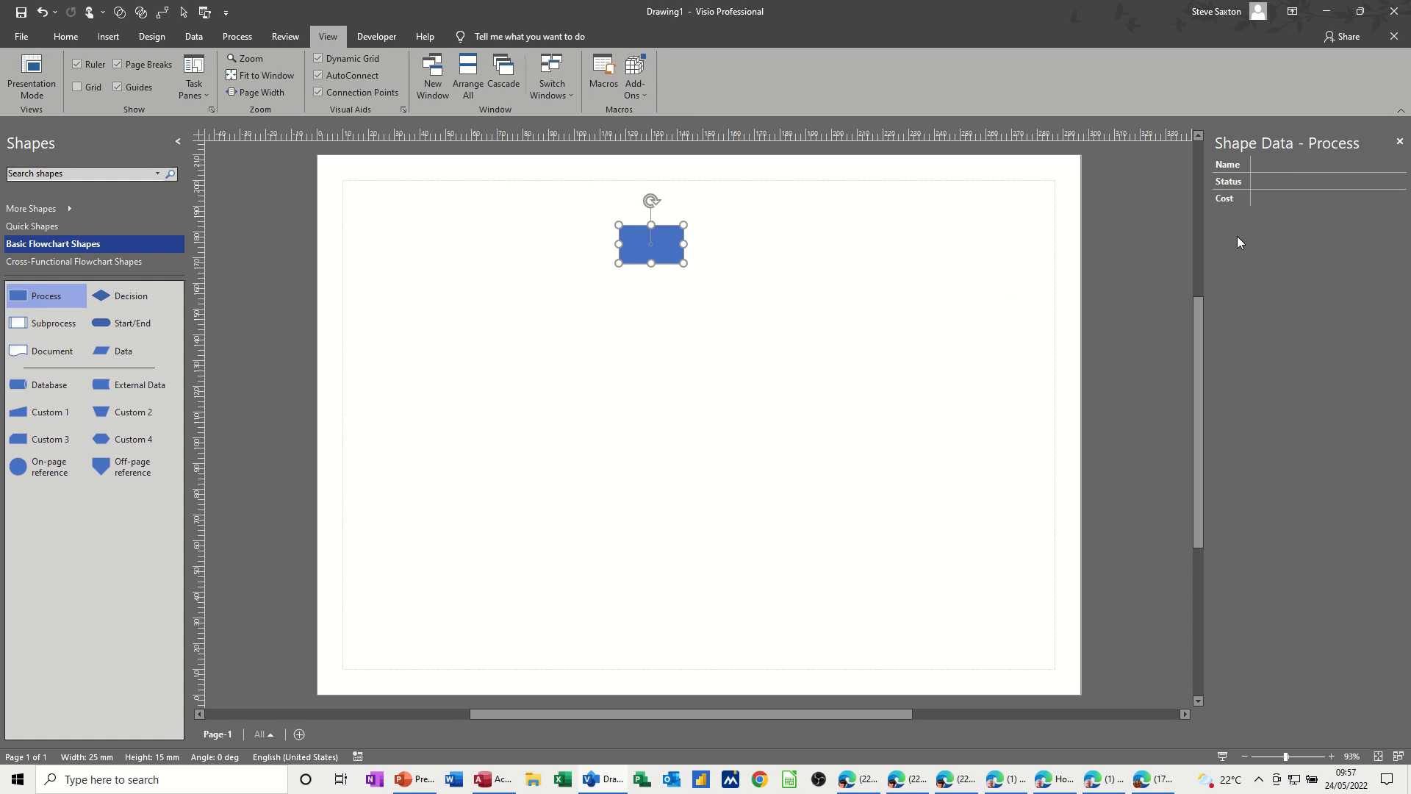
Step: Fill in the Process shape's data with Name "Proces 1", Status In Progress and Cost 200
{"action": "left_click", "coordinate": [1262, 165]}
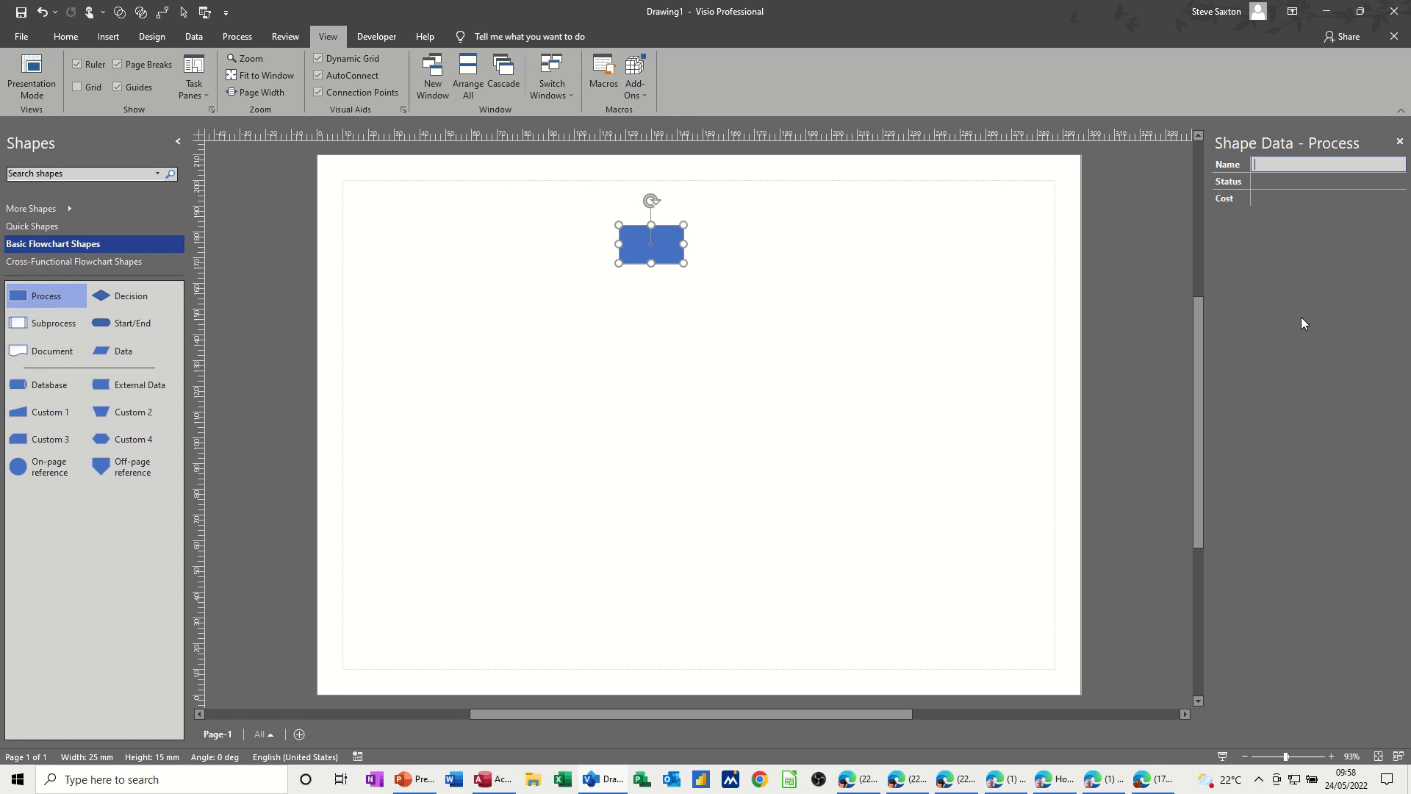
{"action": "type", "text": "Proces 1"}
{"action": "key", "text": "Tab"}
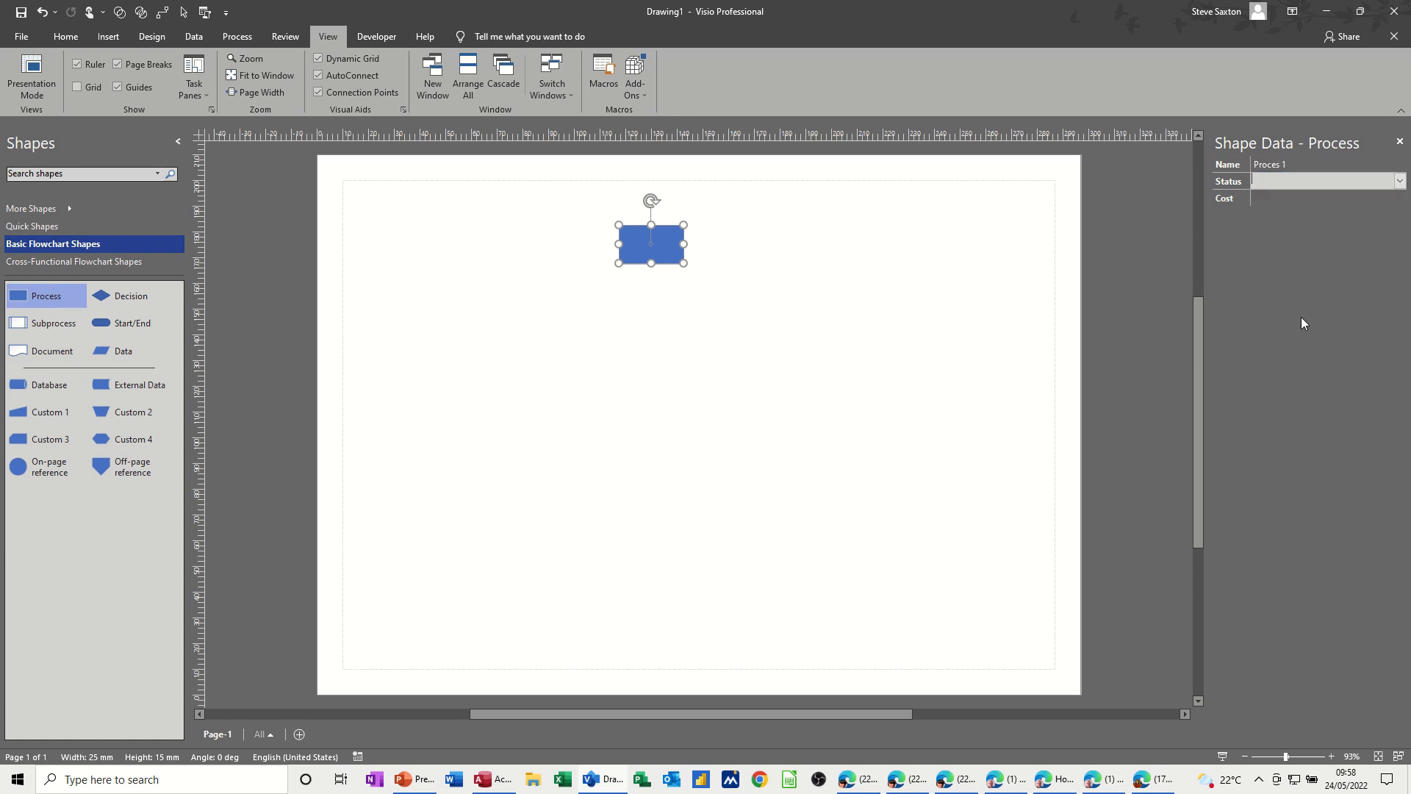
{"action": "left_click", "coordinate": [1400, 182]}
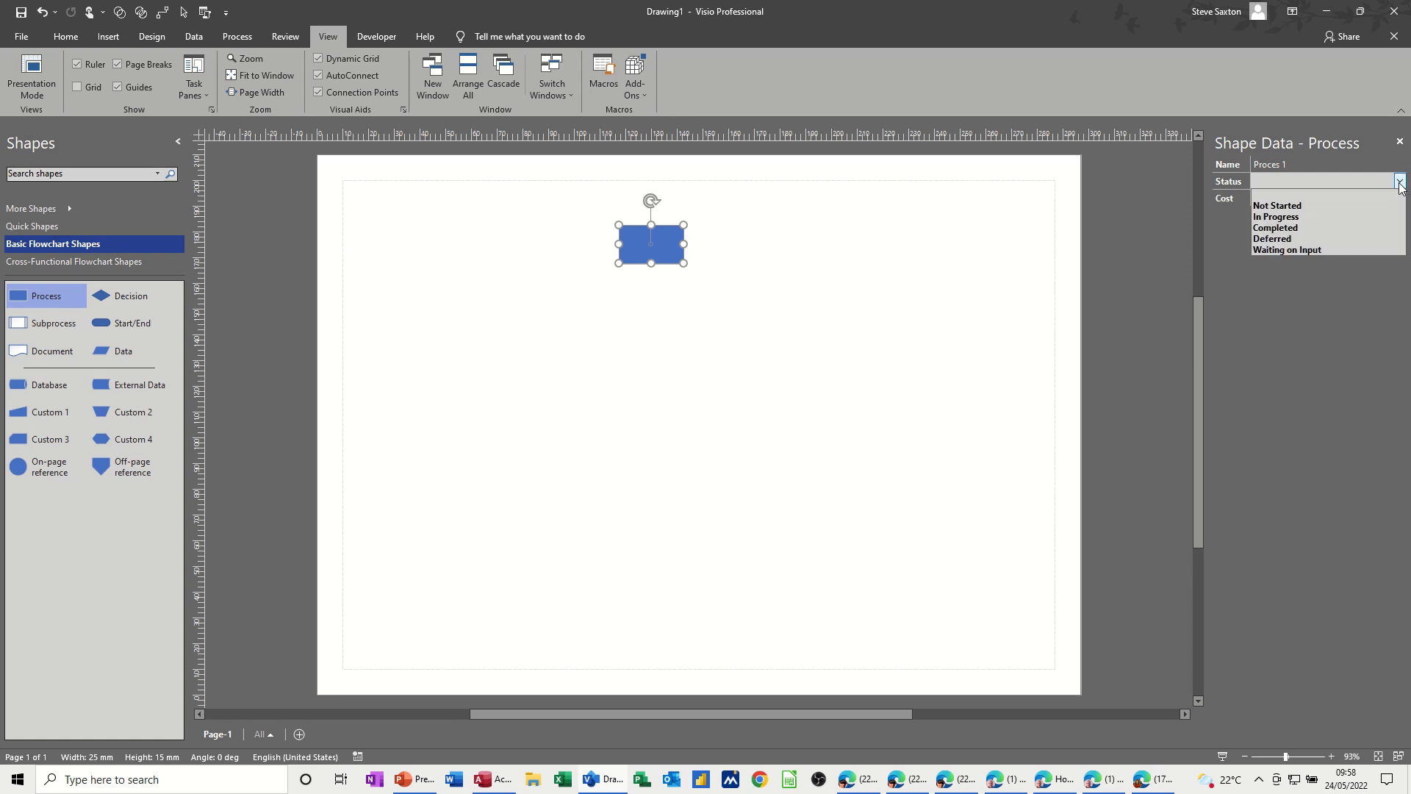
{"action": "left_click", "coordinate": [1291, 219]}
{"action": "key", "text": "Tab"}
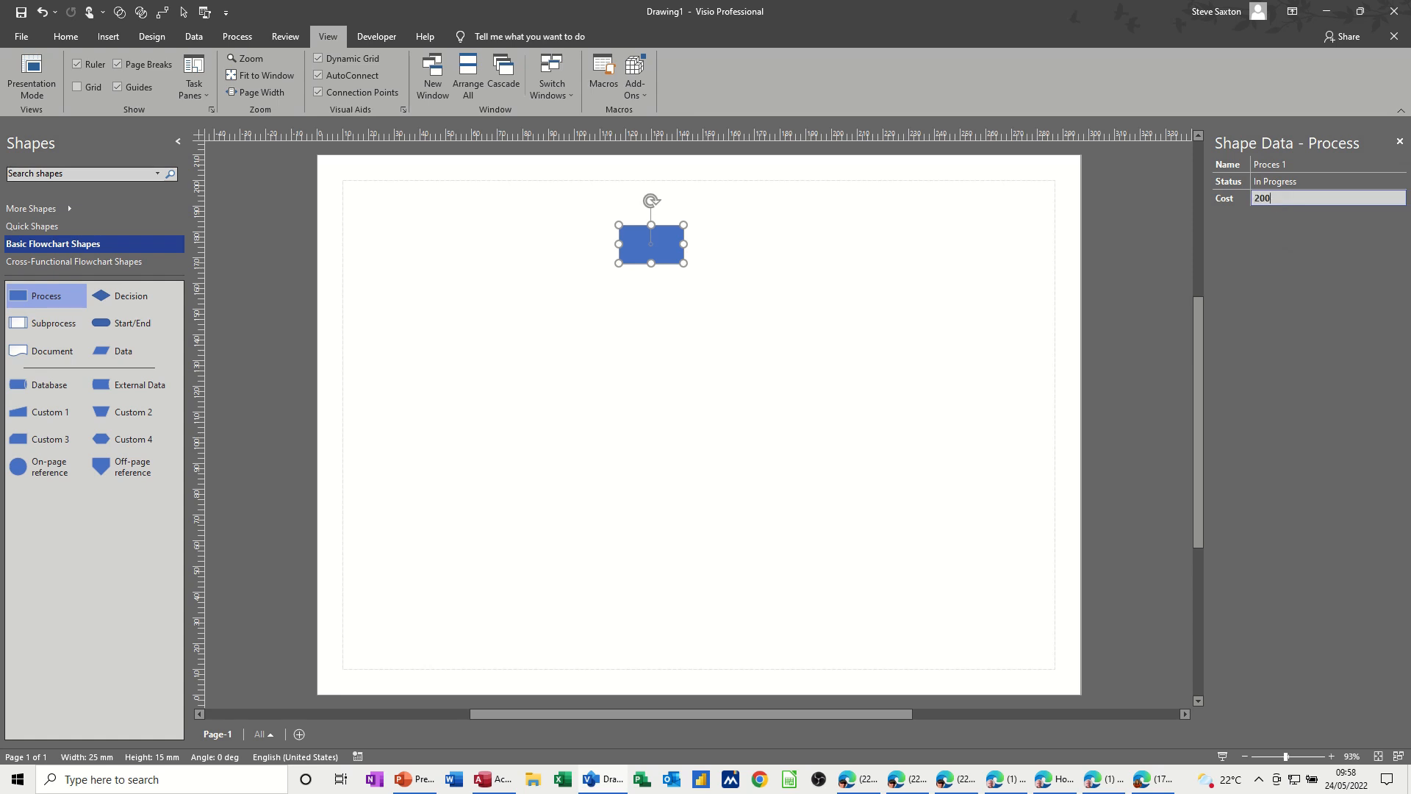
{"action": "type", "text": "200"}
{"action": "left_click", "coordinate": [881, 258]}
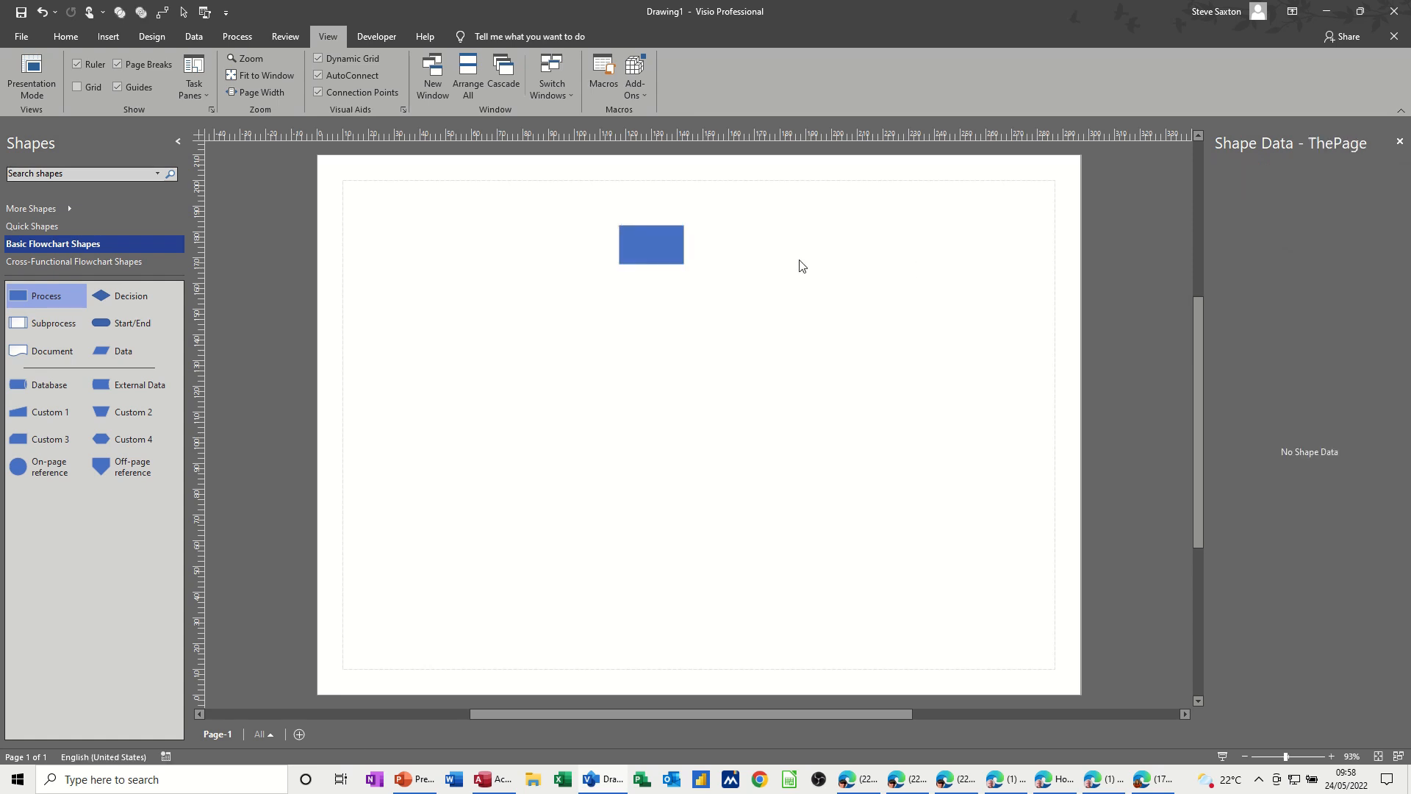
Step: Place a second Process shape directly below the first and compare the shape data of both
{"action": "left_click", "coordinate": [670, 254]}
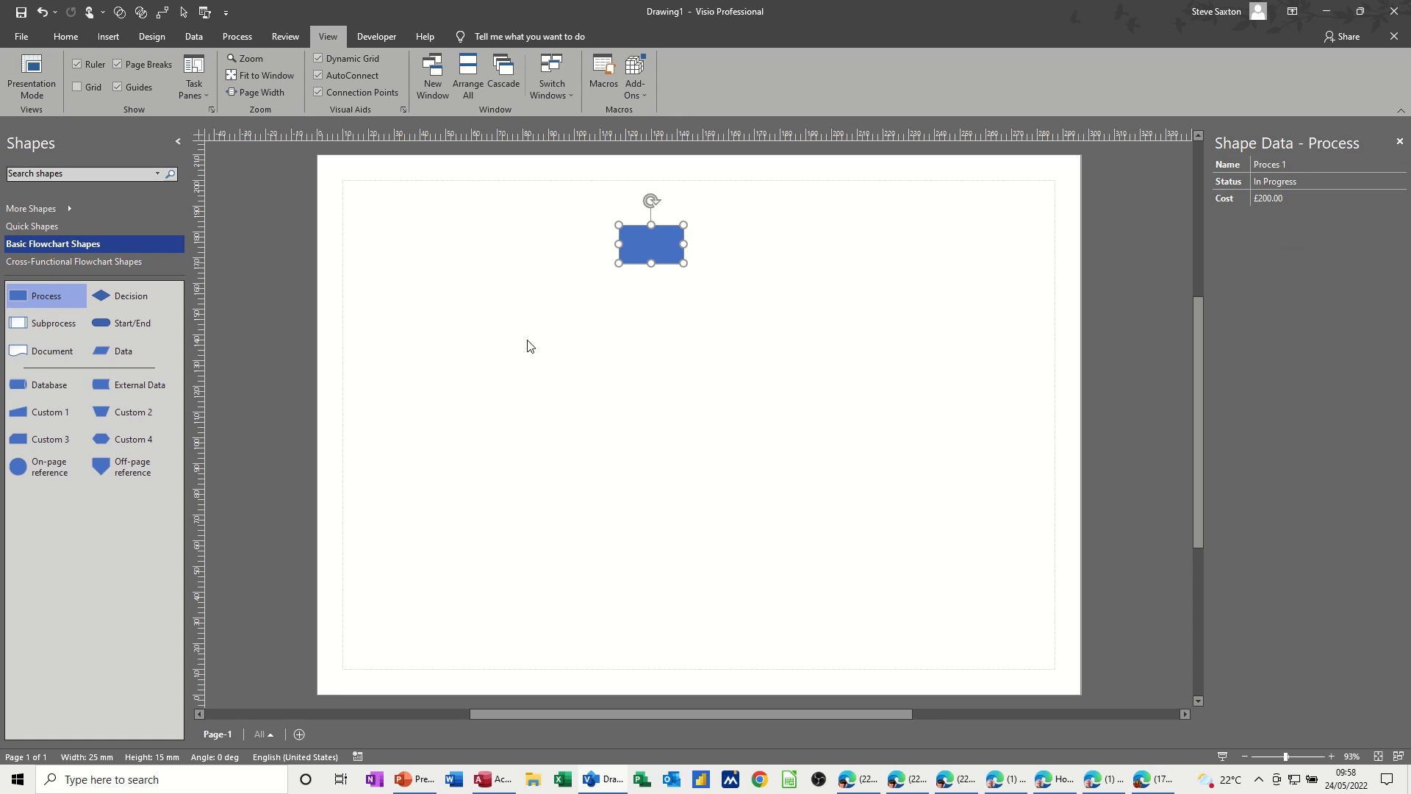
{"action": "left_click_drag", "start_coordinate": [44, 297], "coordinate": [652, 321]}
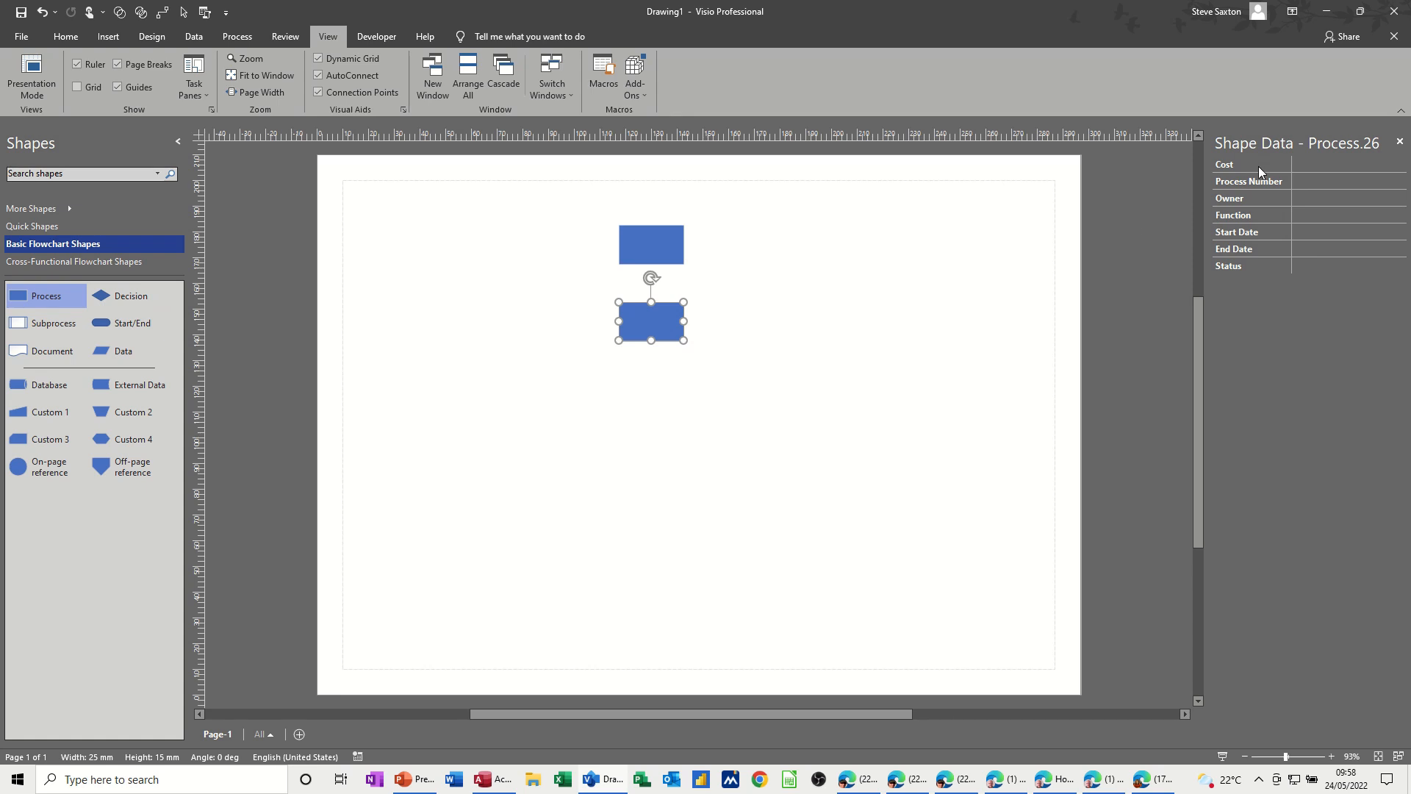
{"action": "left_click", "coordinate": [653, 244]}
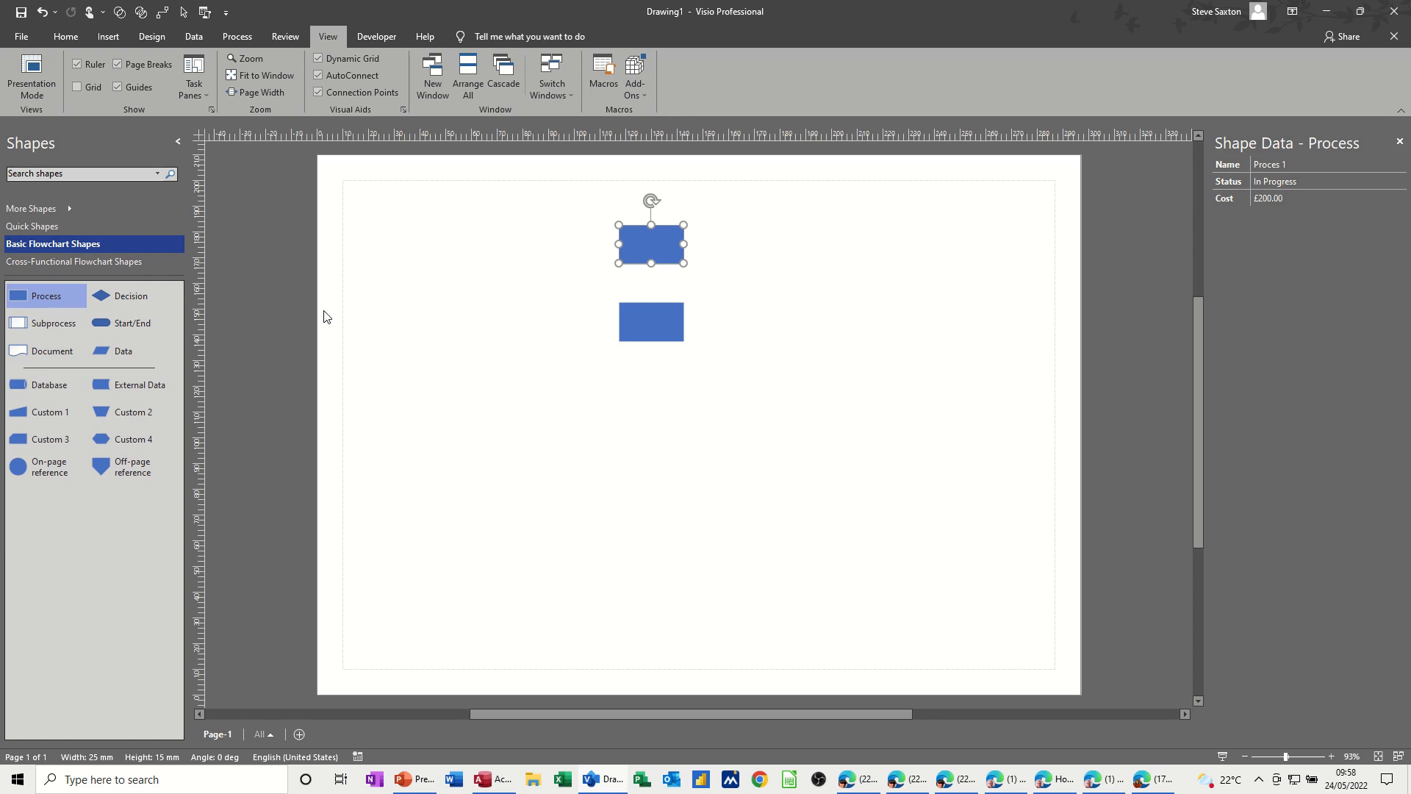
Step: Open the personal Projects stencil from the My Shapes folder
{"action": "left_click", "coordinate": [68, 209]}
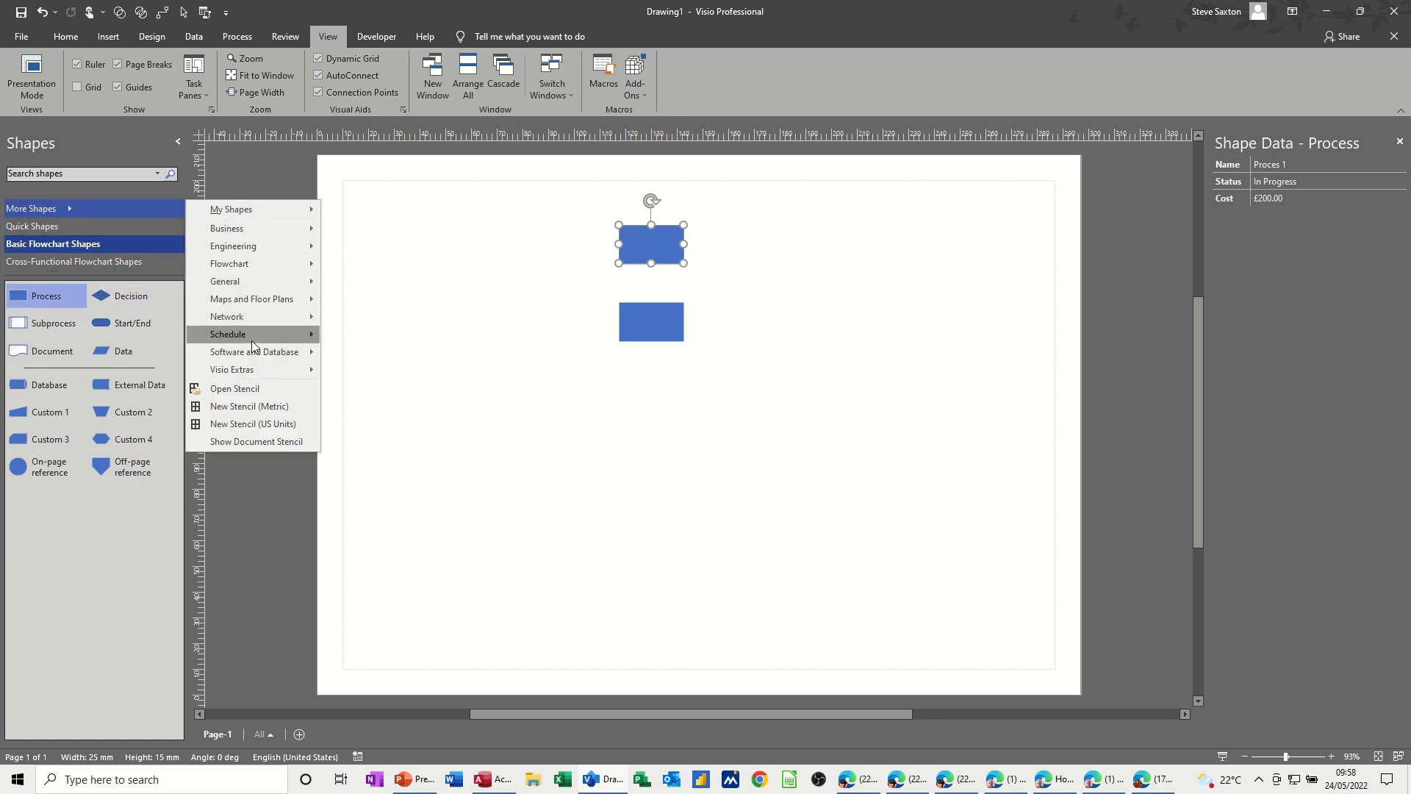
{"action": "left_click", "coordinate": [240, 388]}
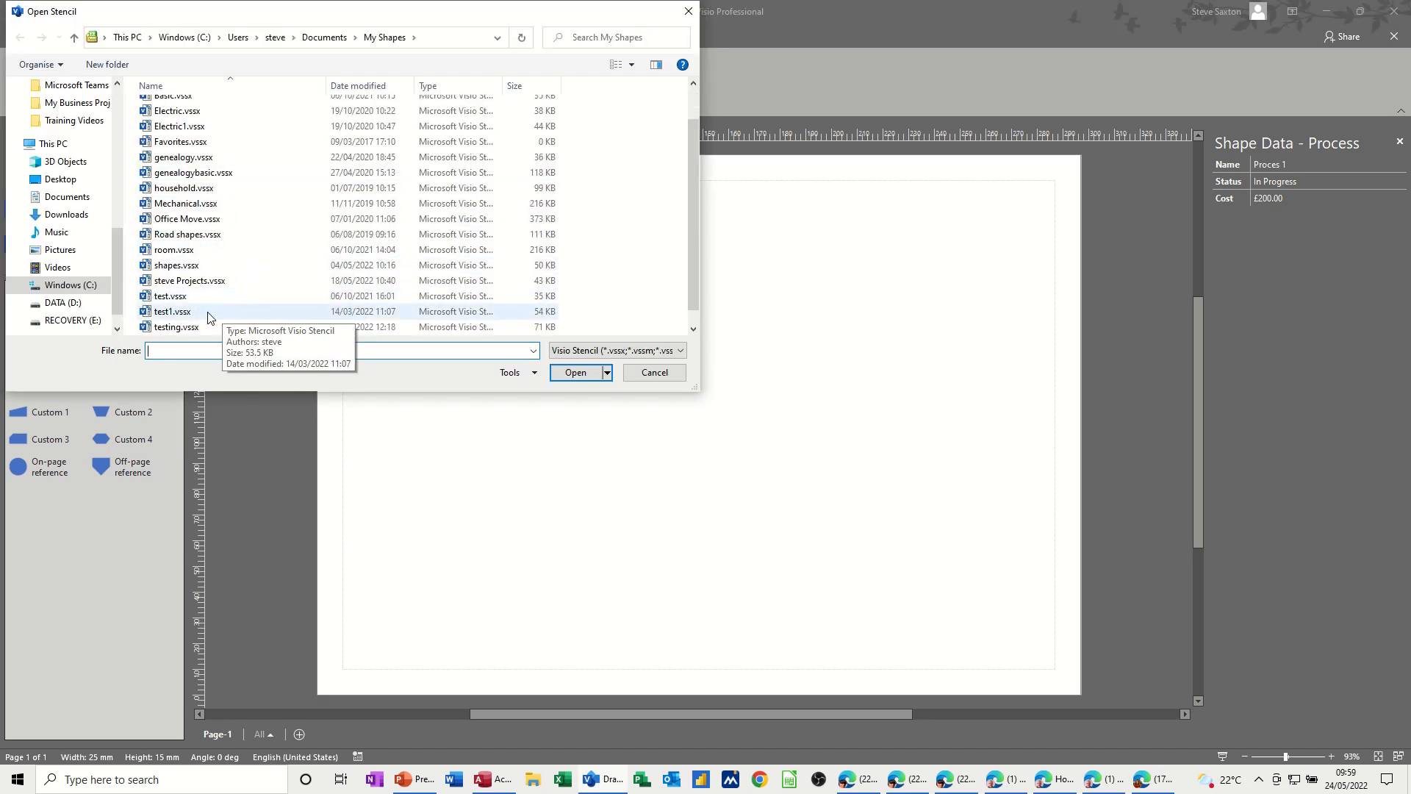
{"action": "double_click", "coordinate": [190, 280]}
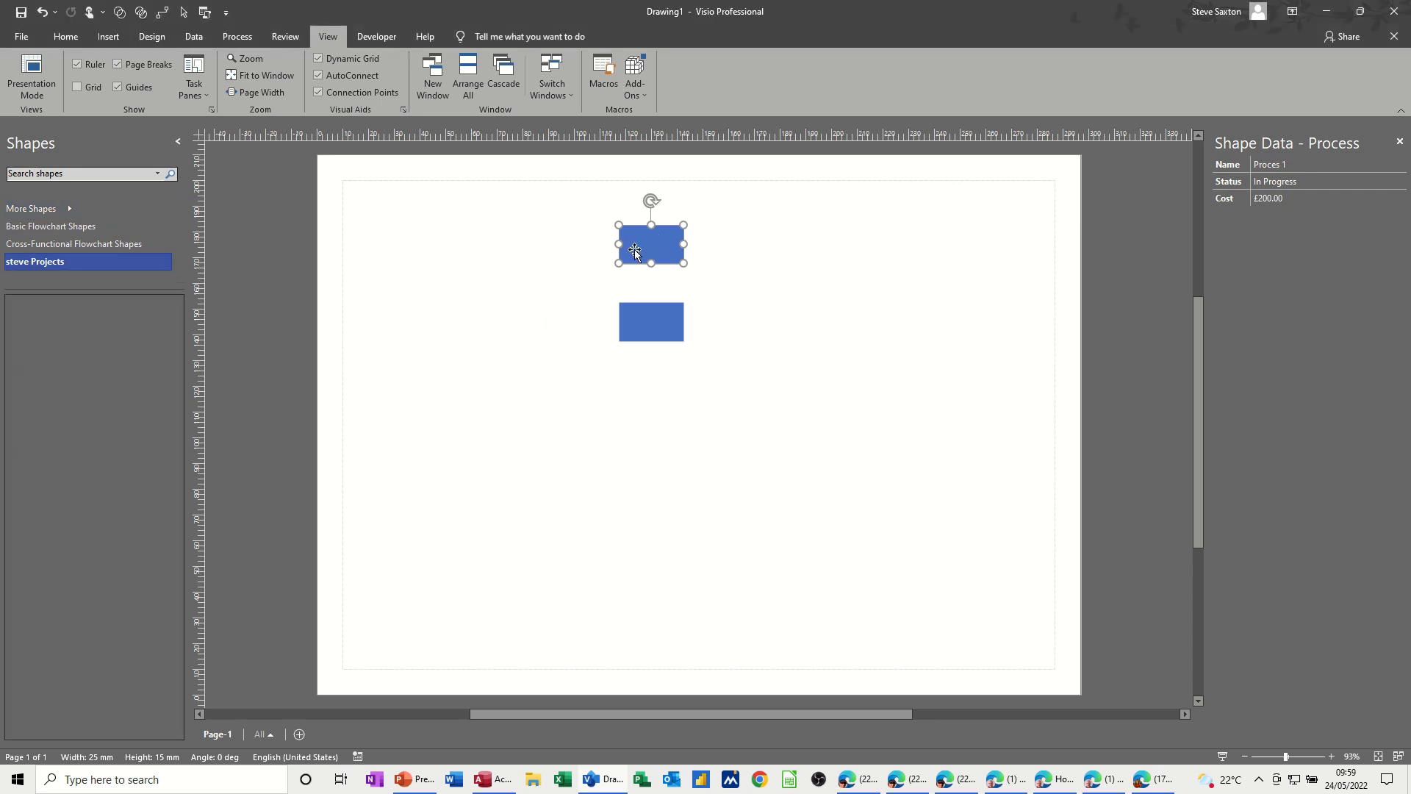
Step: Move the first Process shape into the personal Projects stencil, allow editing the stencil, and name the new master Process
{"action": "left_click_drag", "start_coordinate": [633, 253], "coordinate": [107, 466]}
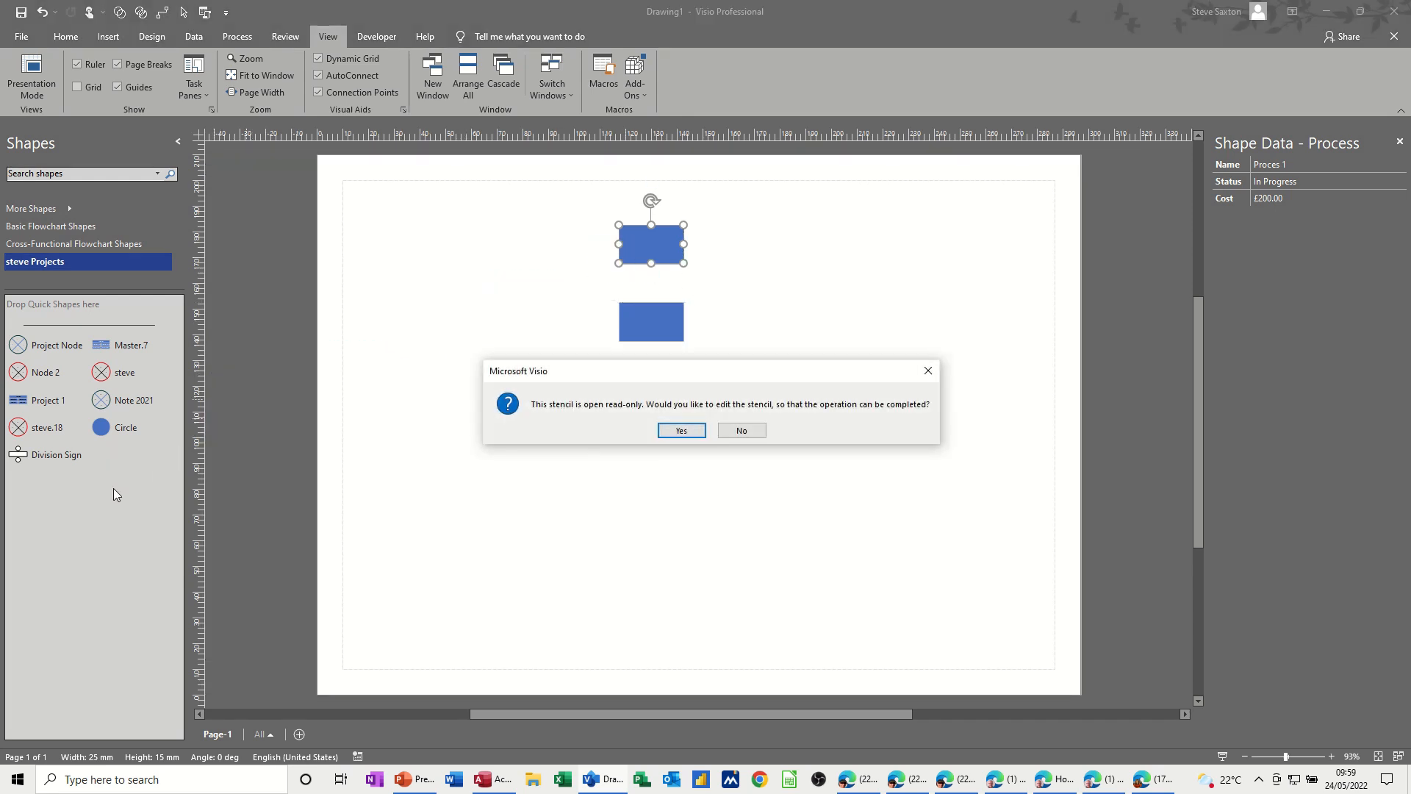
{"action": "left_click", "coordinate": [674, 432]}
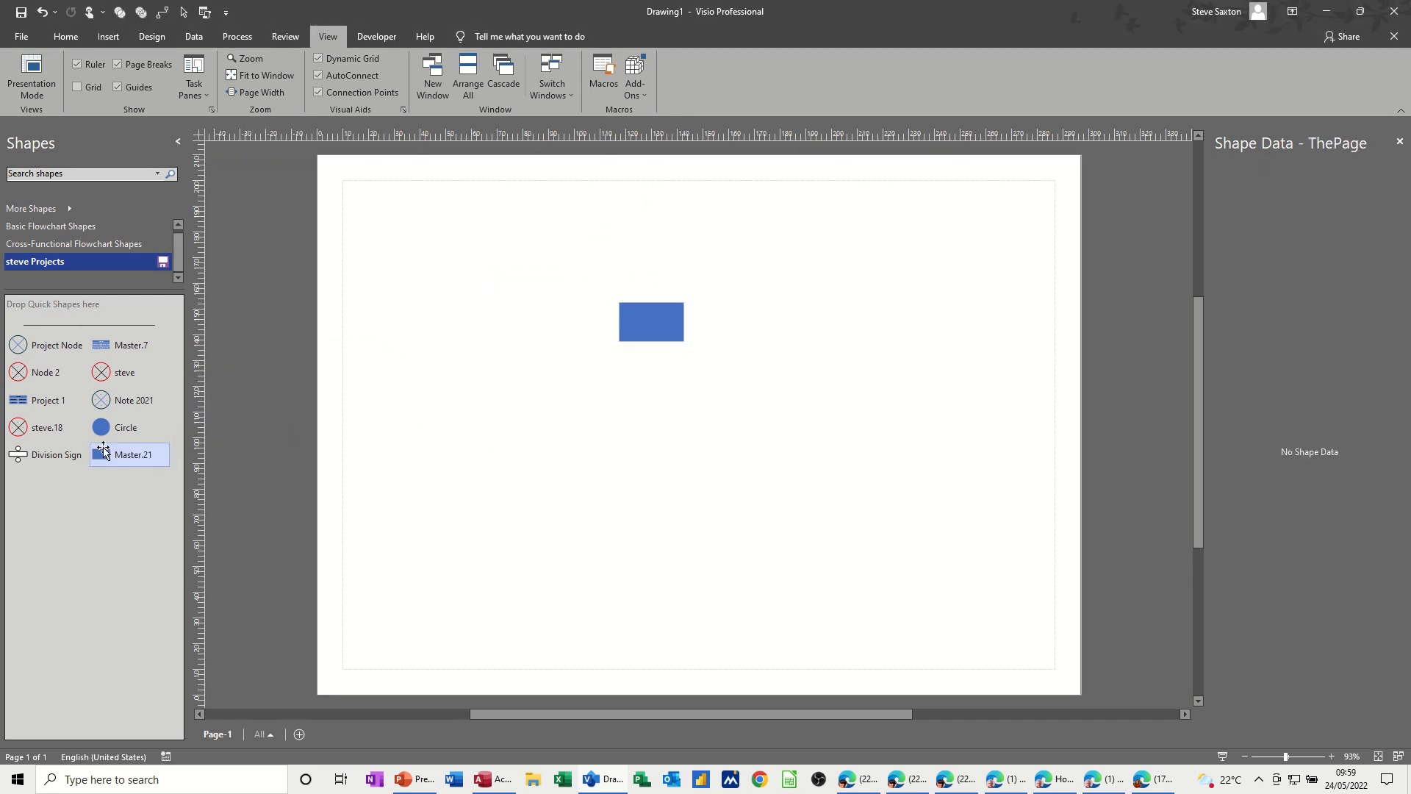
{"action": "left_click", "coordinate": [138, 454]}
{"action": "type", "text": "process"}
{"action": "key", "text": "Return"}
Step: Delete the remaining shape from the page and place the custom Process master near the page's upper edge
{"action": "left_click", "coordinate": [619, 338]}
{"action": "key", "text": "Delete"}
{"action": "left_click_drag", "start_coordinate": [127, 455], "coordinate": [633, 233]}
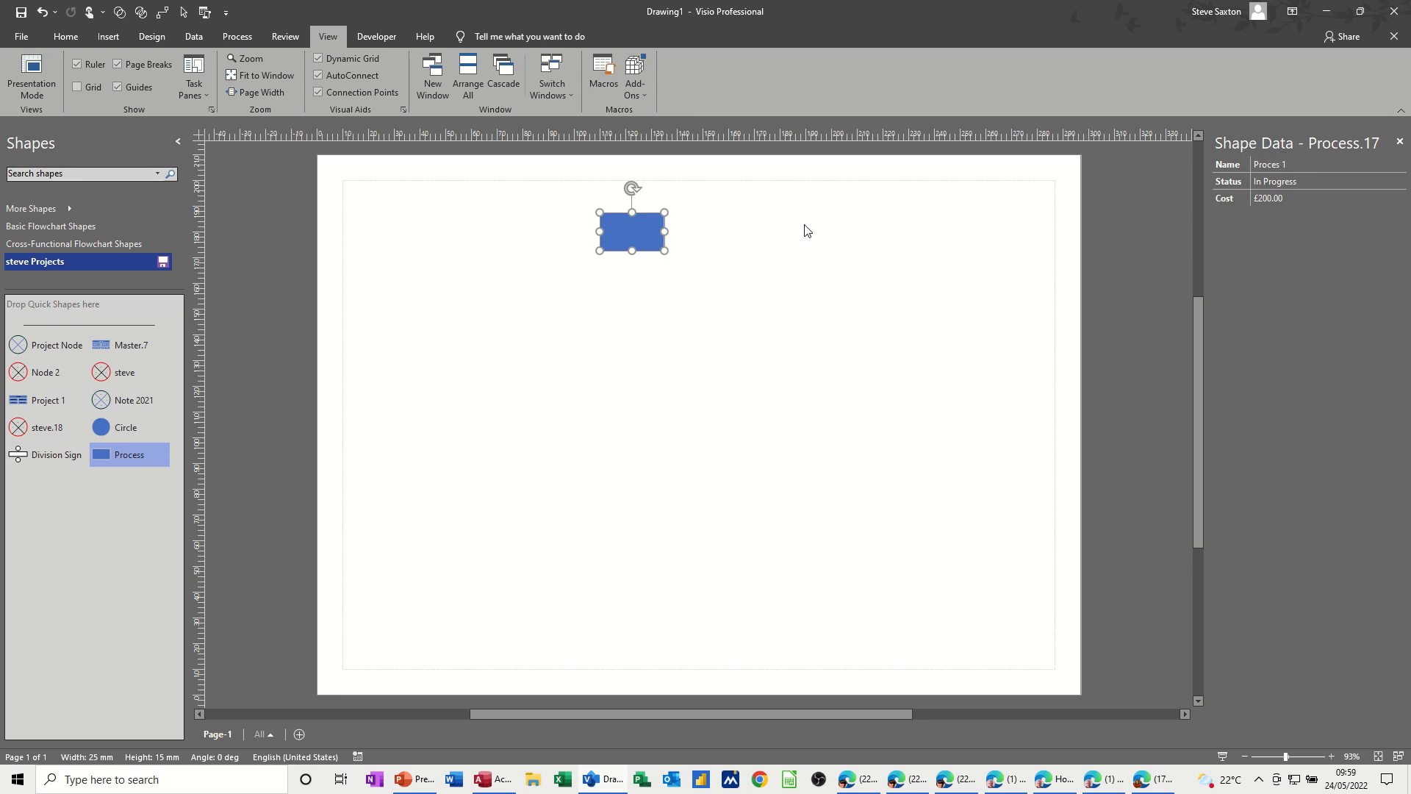
Step: Show the drawing's document stencil among the open stencils
{"action": "left_click", "coordinate": [376, 42]}
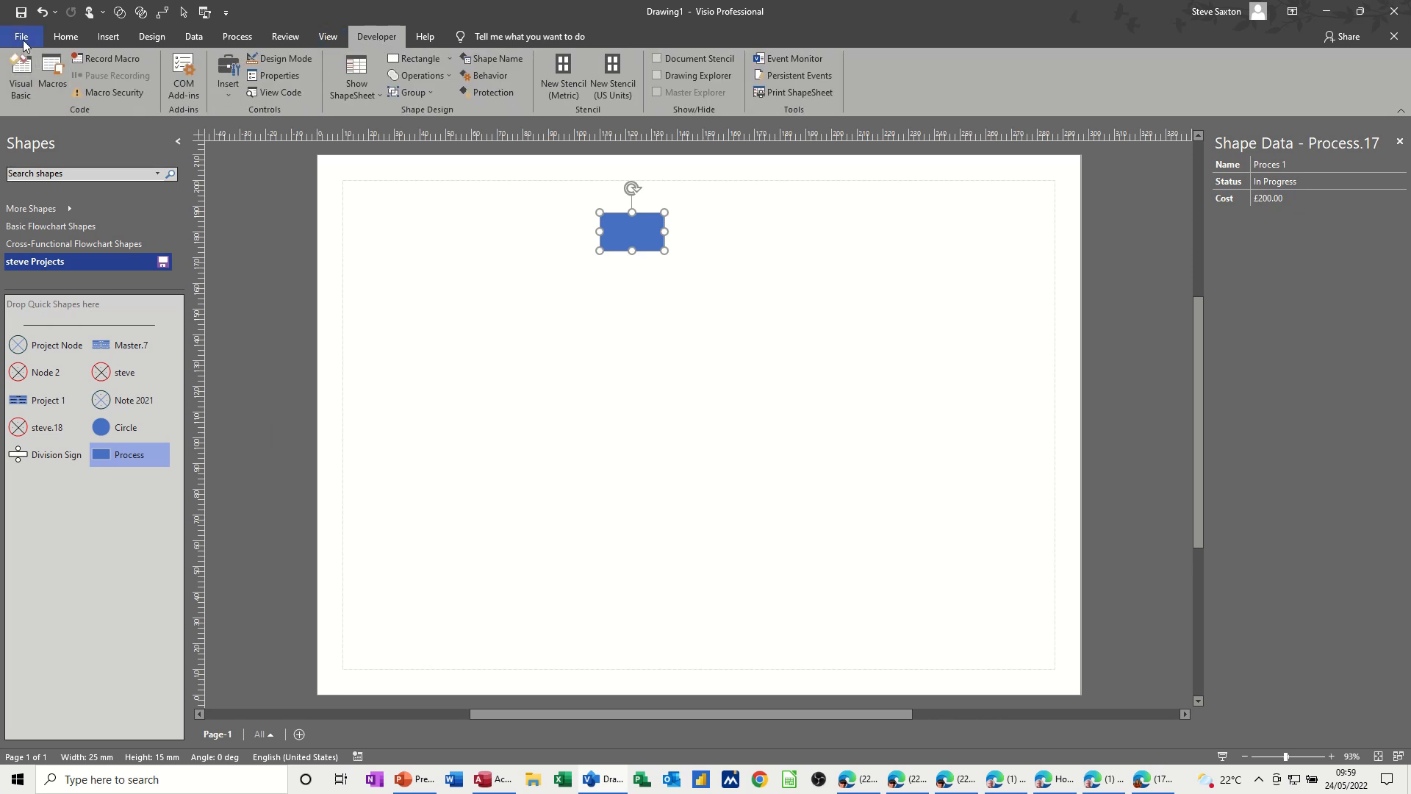
{"action": "right_click", "coordinate": [383, 35]}
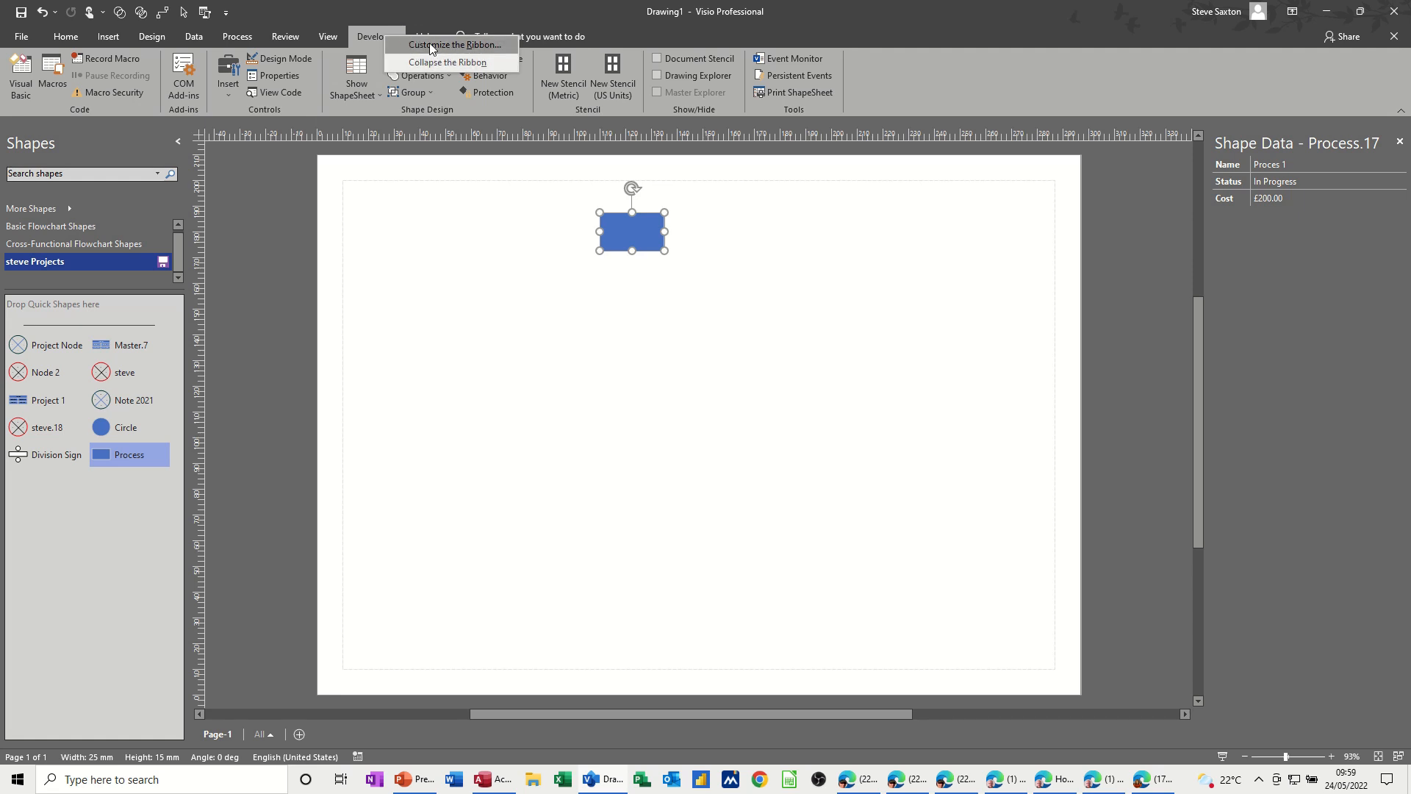
{"action": "left_click", "coordinate": [367, 34]}
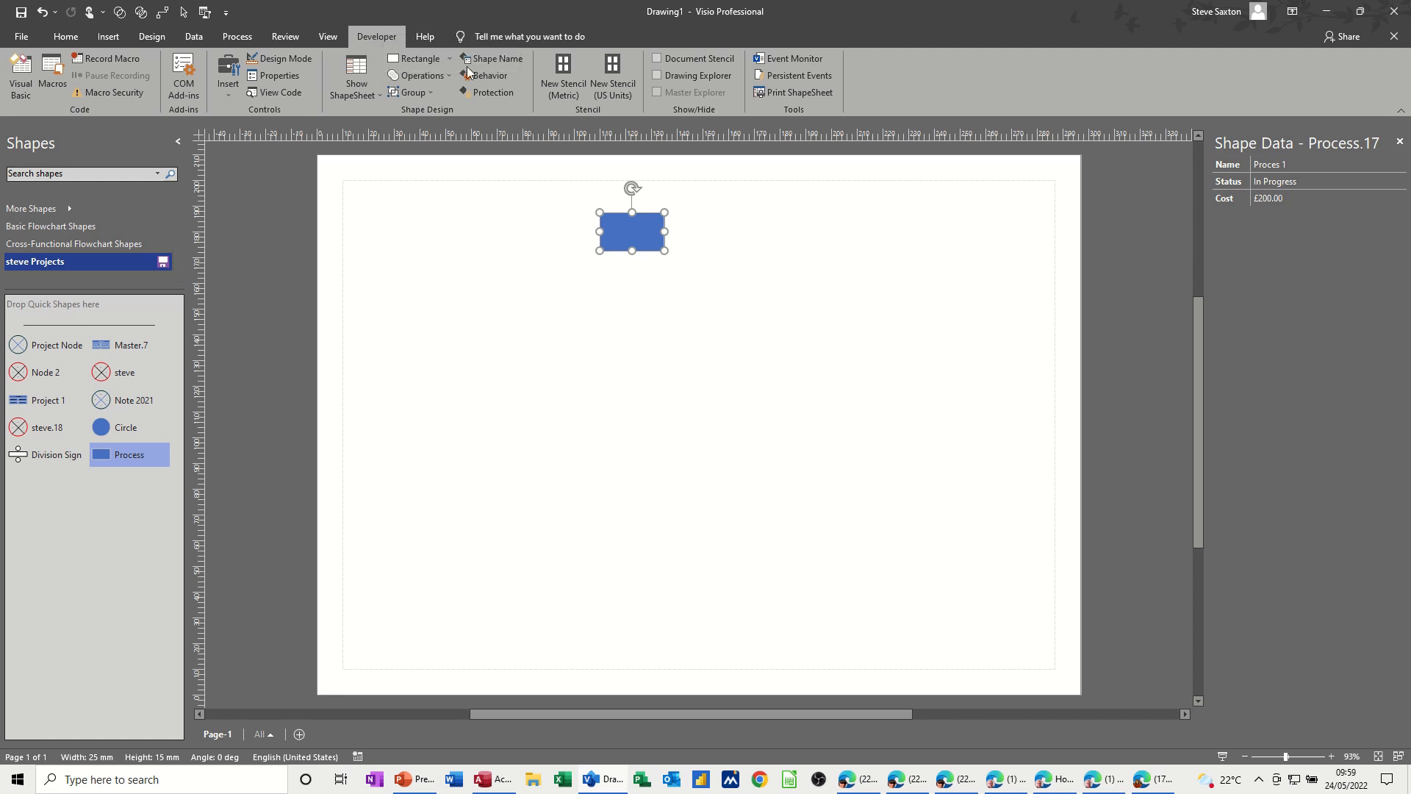
{"action": "left_click", "coordinate": [656, 59]}
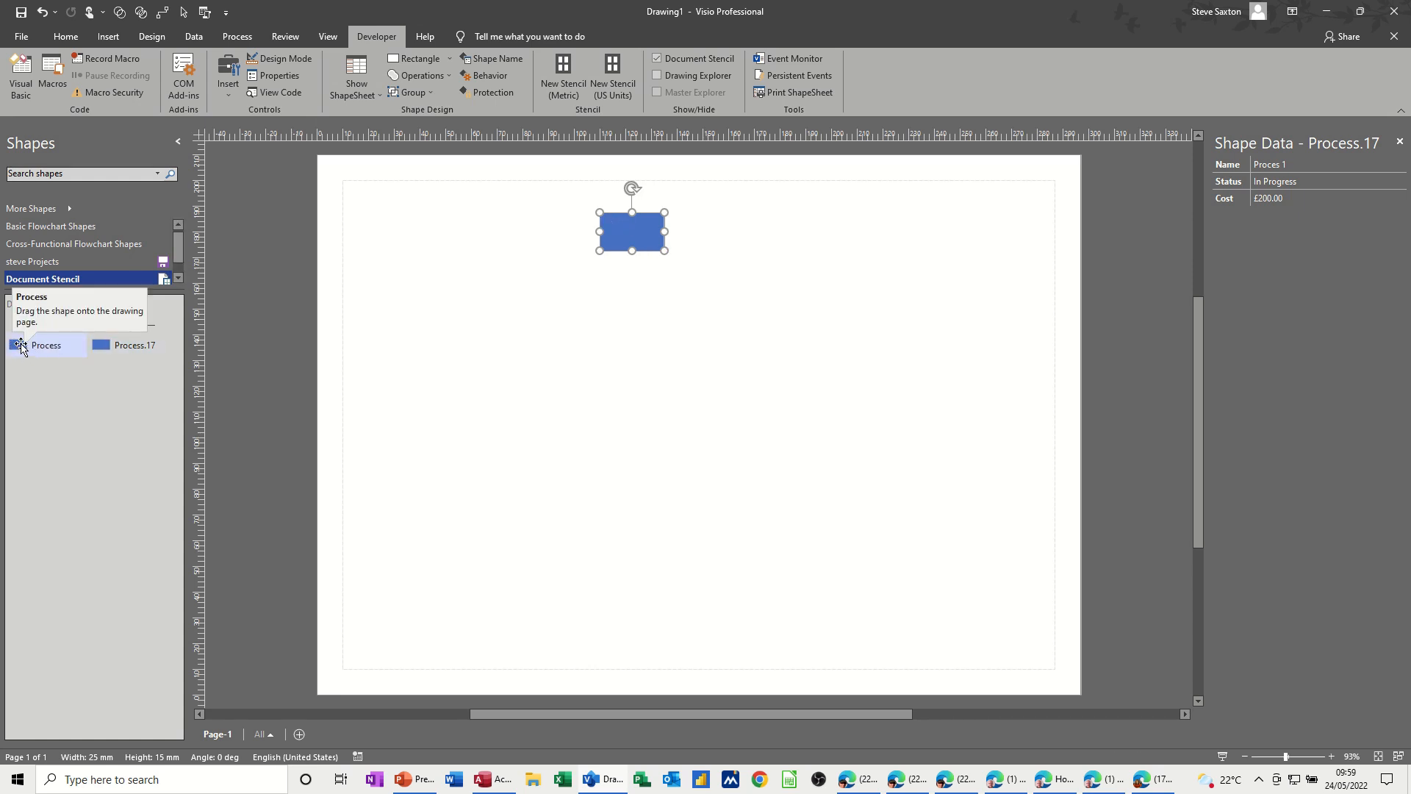
Step: Place one Process.17 and one original Process shape from the document stencil on the page to compare their data fields
{"action": "left_click_drag", "start_coordinate": [108, 346], "coordinate": [556, 344]}
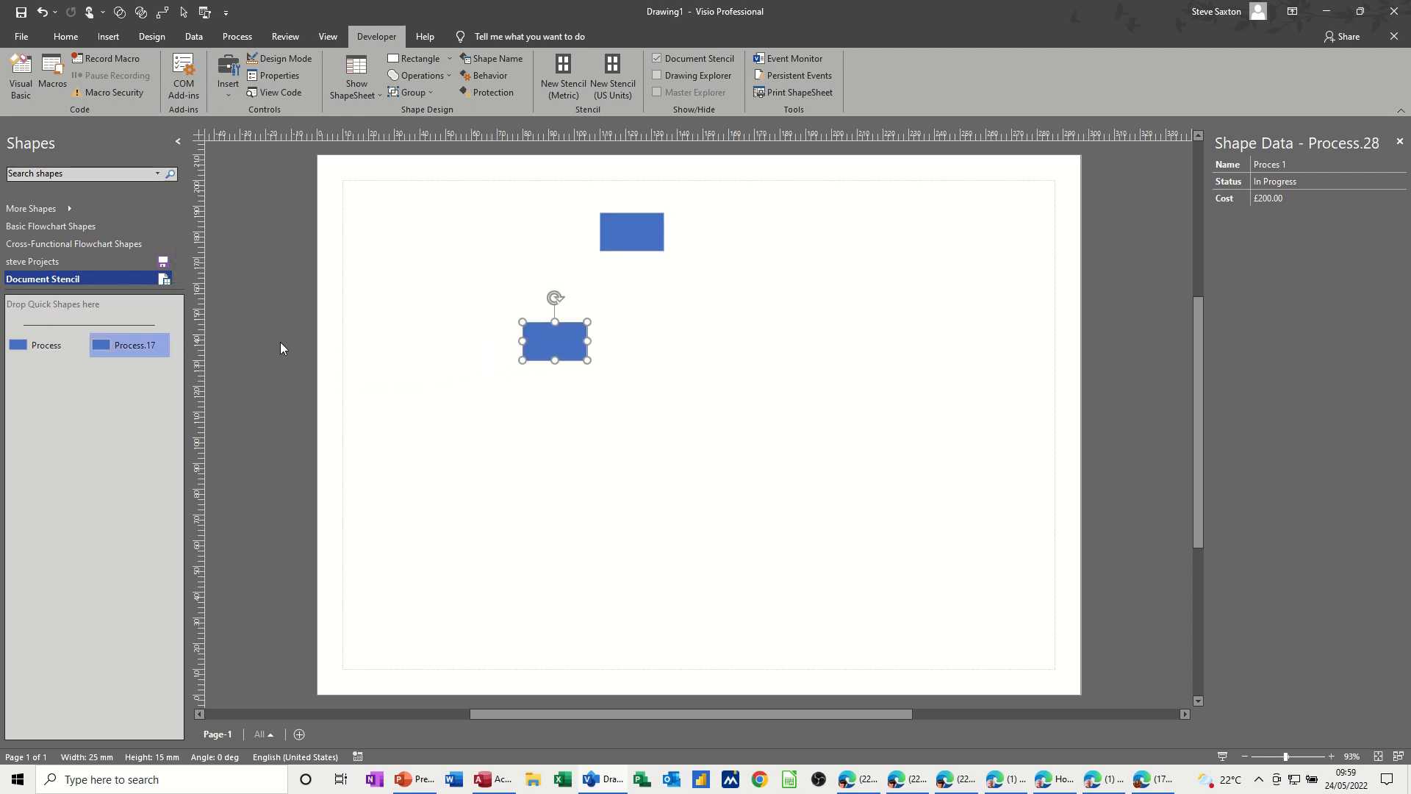
{"action": "left_click_drag", "start_coordinate": [44, 354], "coordinate": [586, 417]}
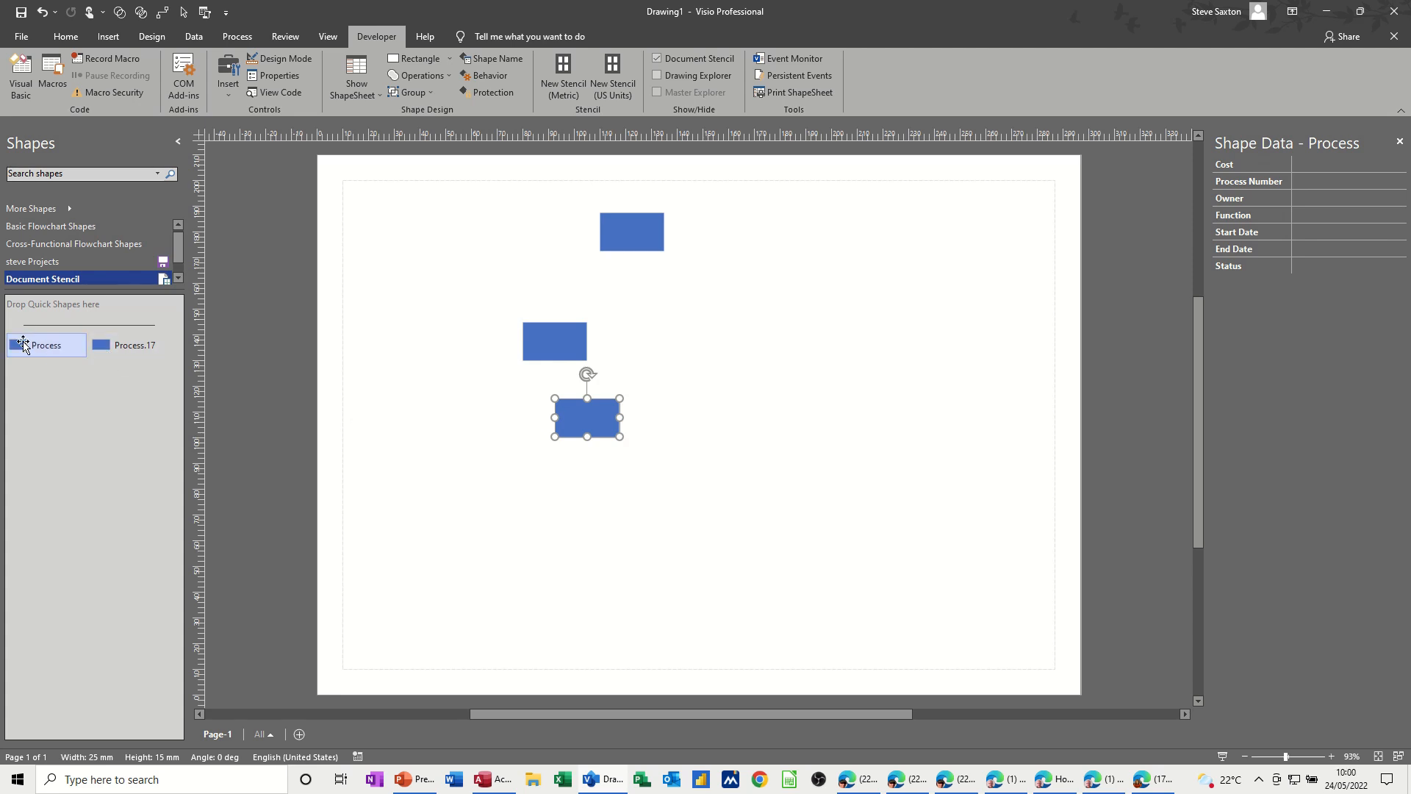
{"action": "left_click", "coordinate": [129, 345]}
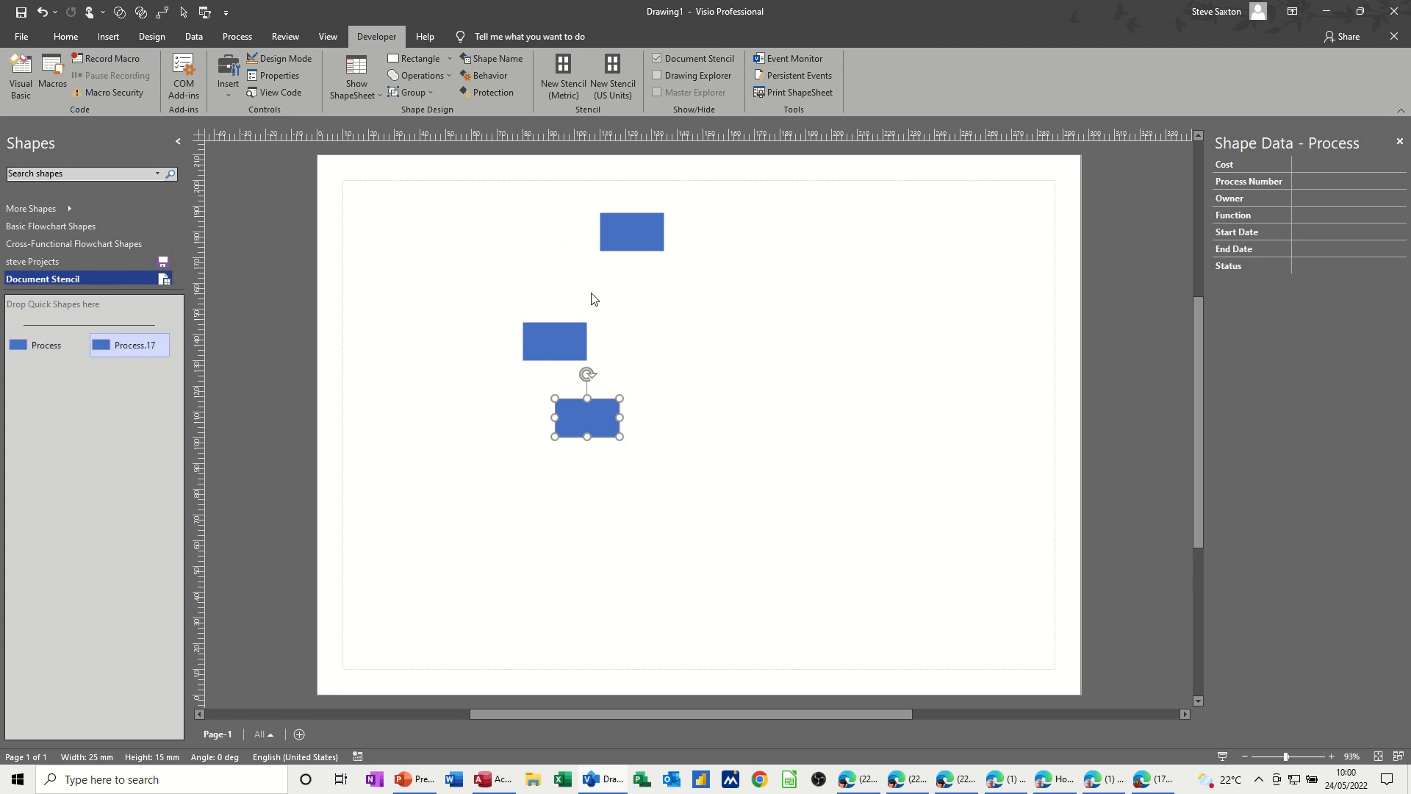
{"action": "left_click", "coordinate": [127, 347]}
{"action": "left_click", "coordinate": [125, 390]}
{"action": "left_click", "coordinate": [125, 279]}
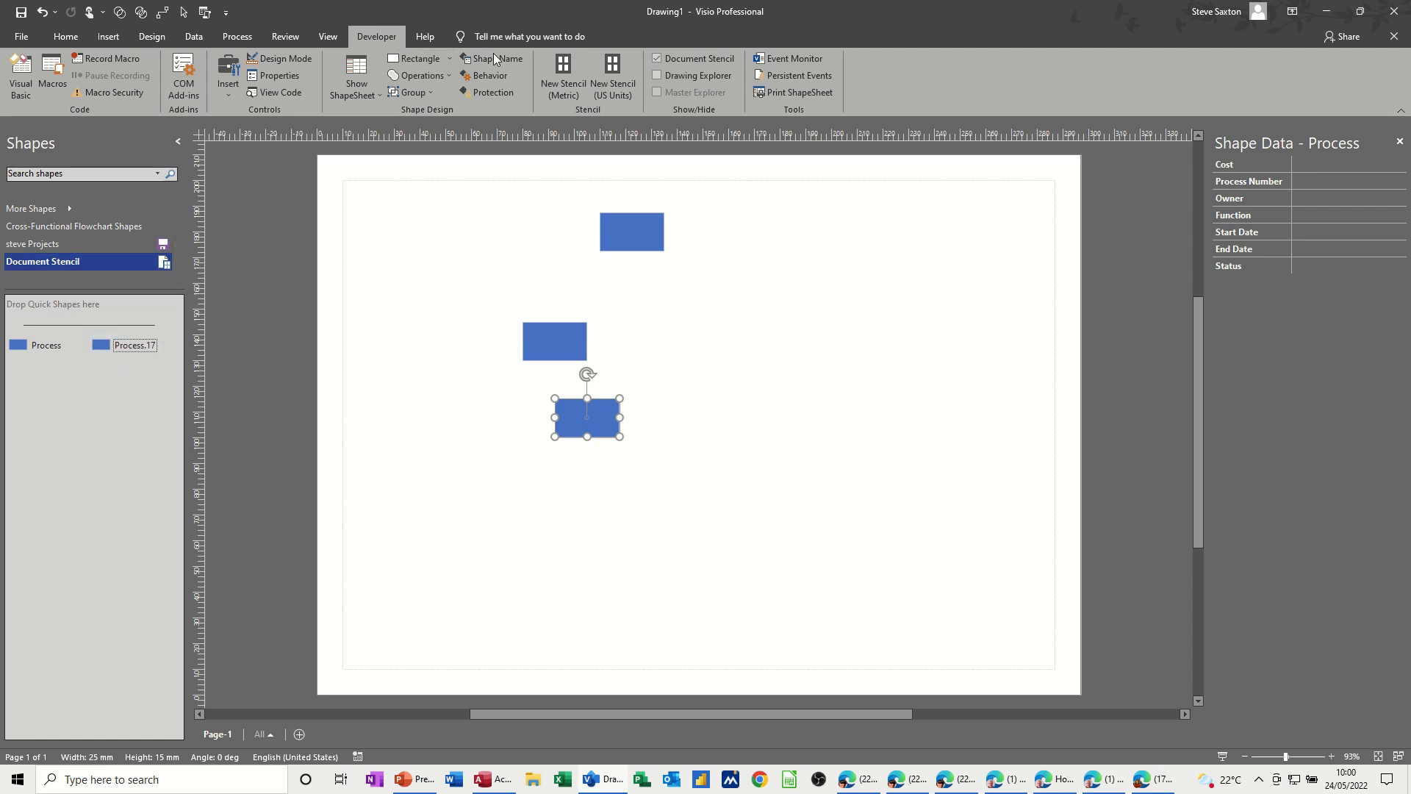
Step: Hide the document stencil and delete the two test shapes below the top Process shape
{"action": "left_click", "coordinate": [661, 56]}
{"action": "left_click_drag", "start_coordinate": [476, 278], "coordinate": [641, 463]}
{"action": "key", "text": "Delete"}
Step: Add two custom Process shapes from the personal stencil below the first one, each linked by a connector
{"action": "left_click", "coordinate": [642, 245]}
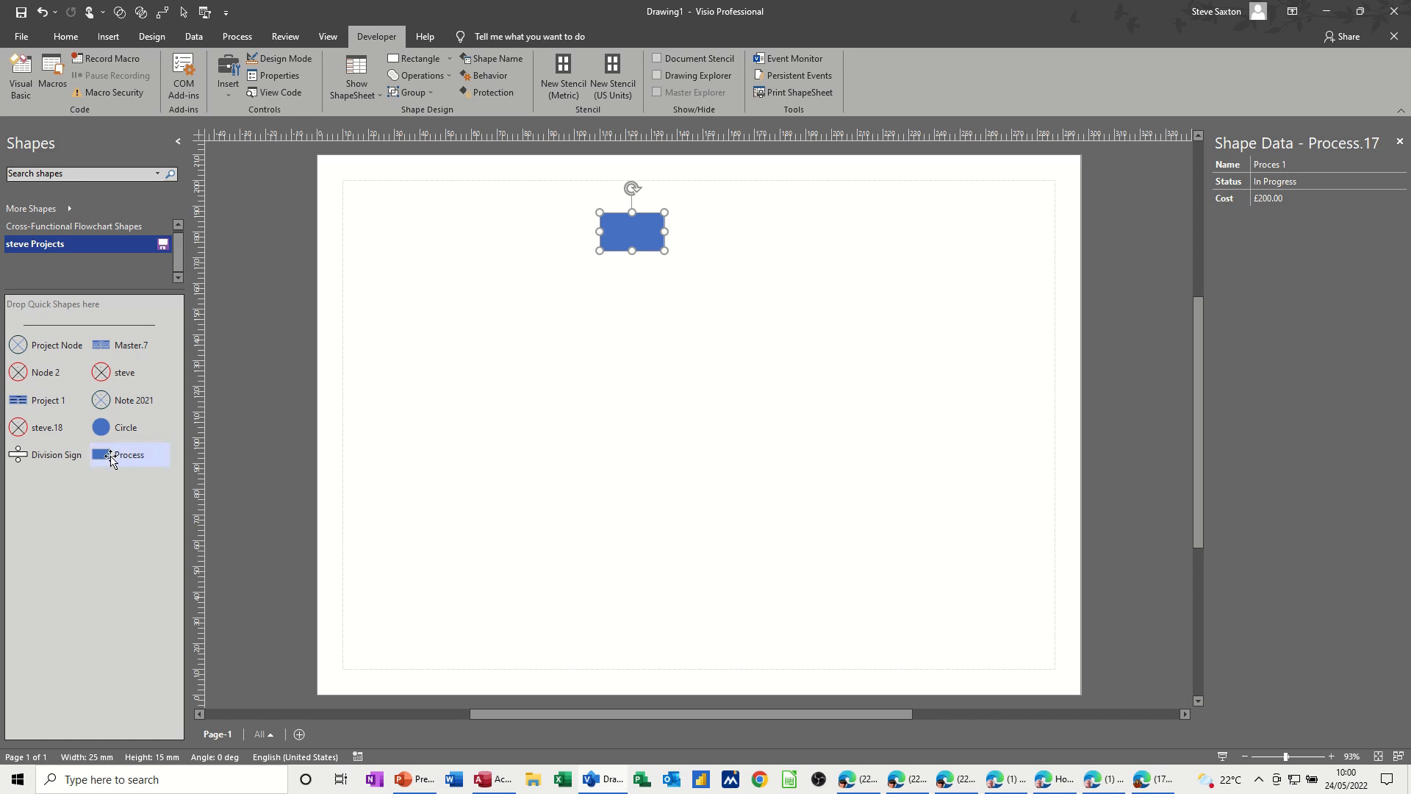
{"action": "left_click", "coordinate": [62, 39]}
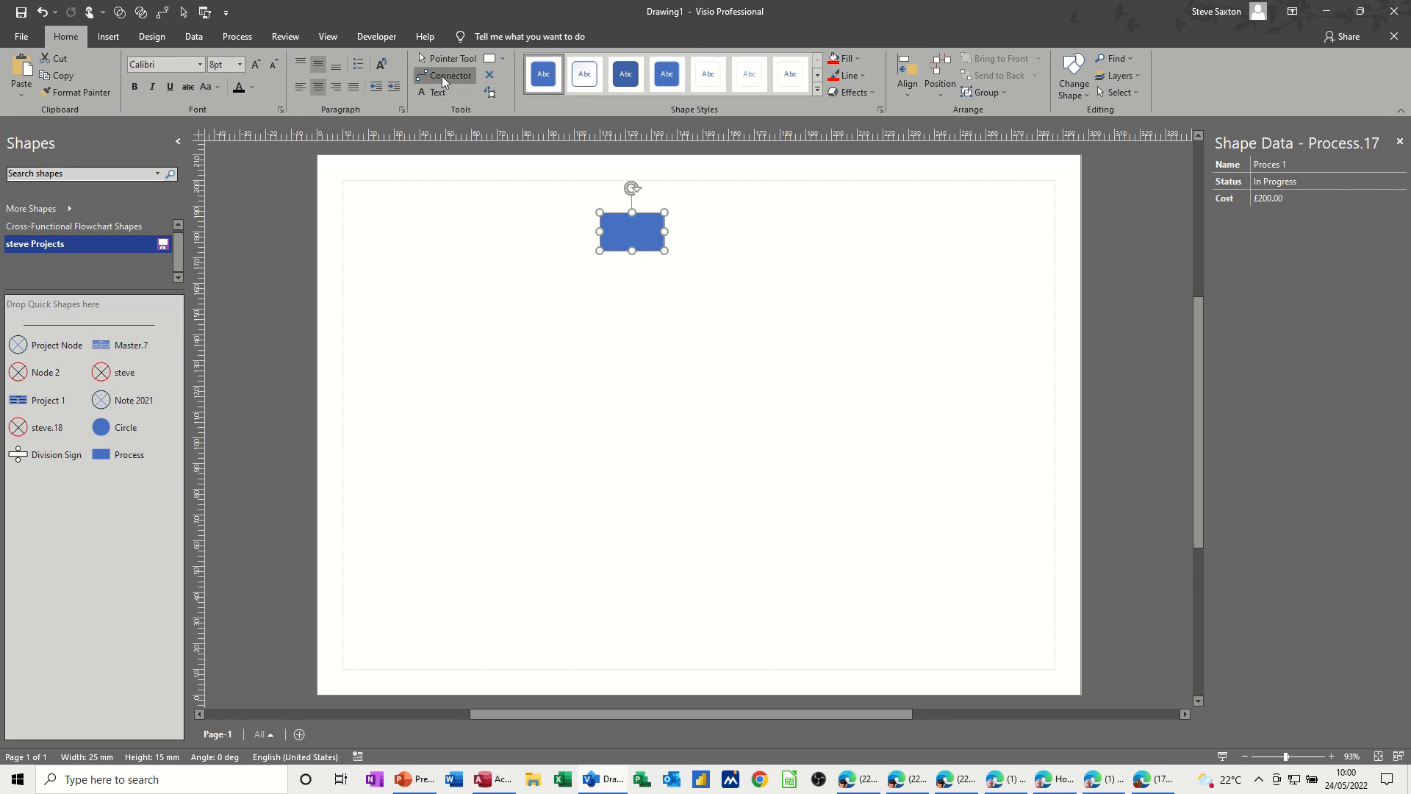
{"action": "left_click", "coordinate": [444, 75]}
{"action": "left_click_drag", "start_coordinate": [103, 455], "coordinate": [638, 311]}
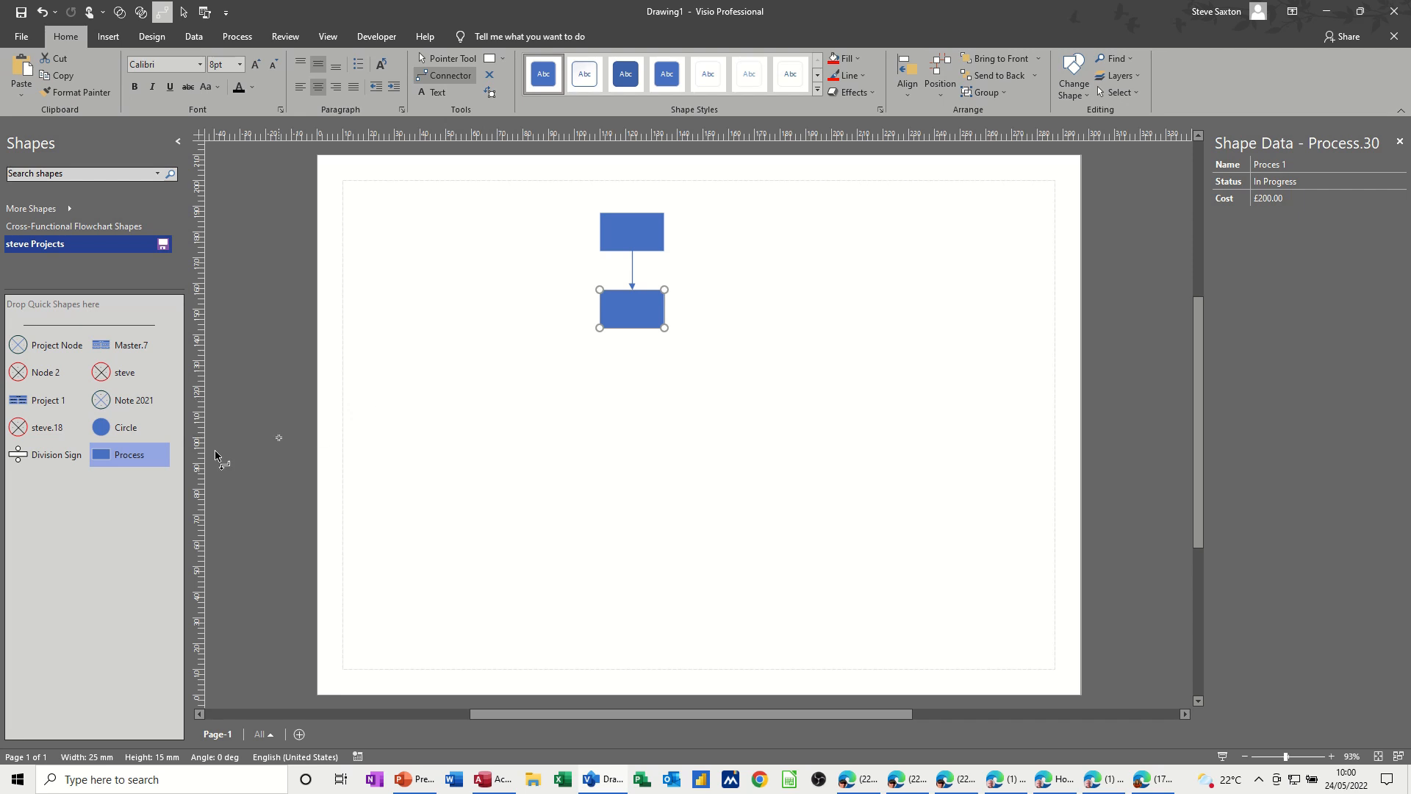
{"action": "left_click_drag", "start_coordinate": [120, 459], "coordinate": [637, 406]}
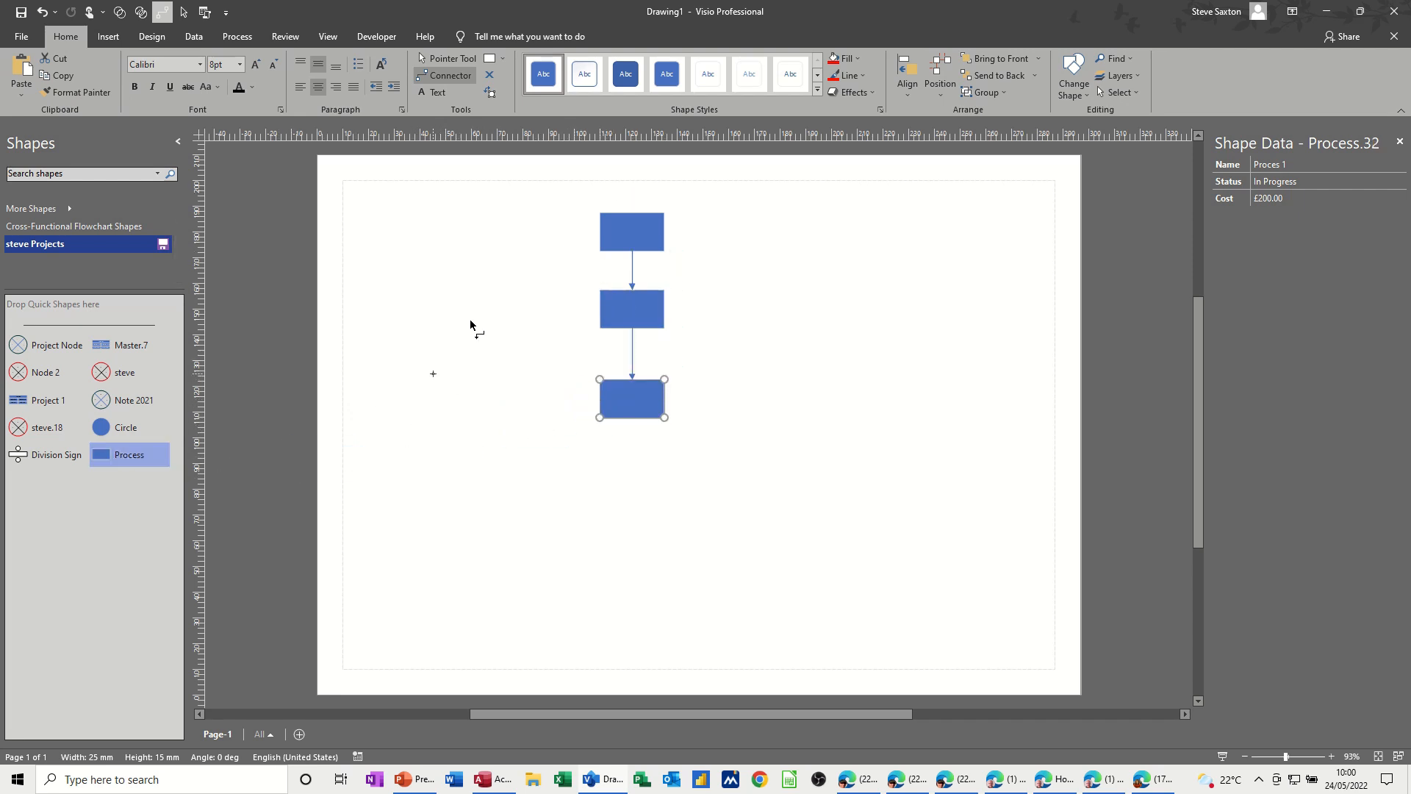
{"action": "left_click", "coordinate": [435, 65]}
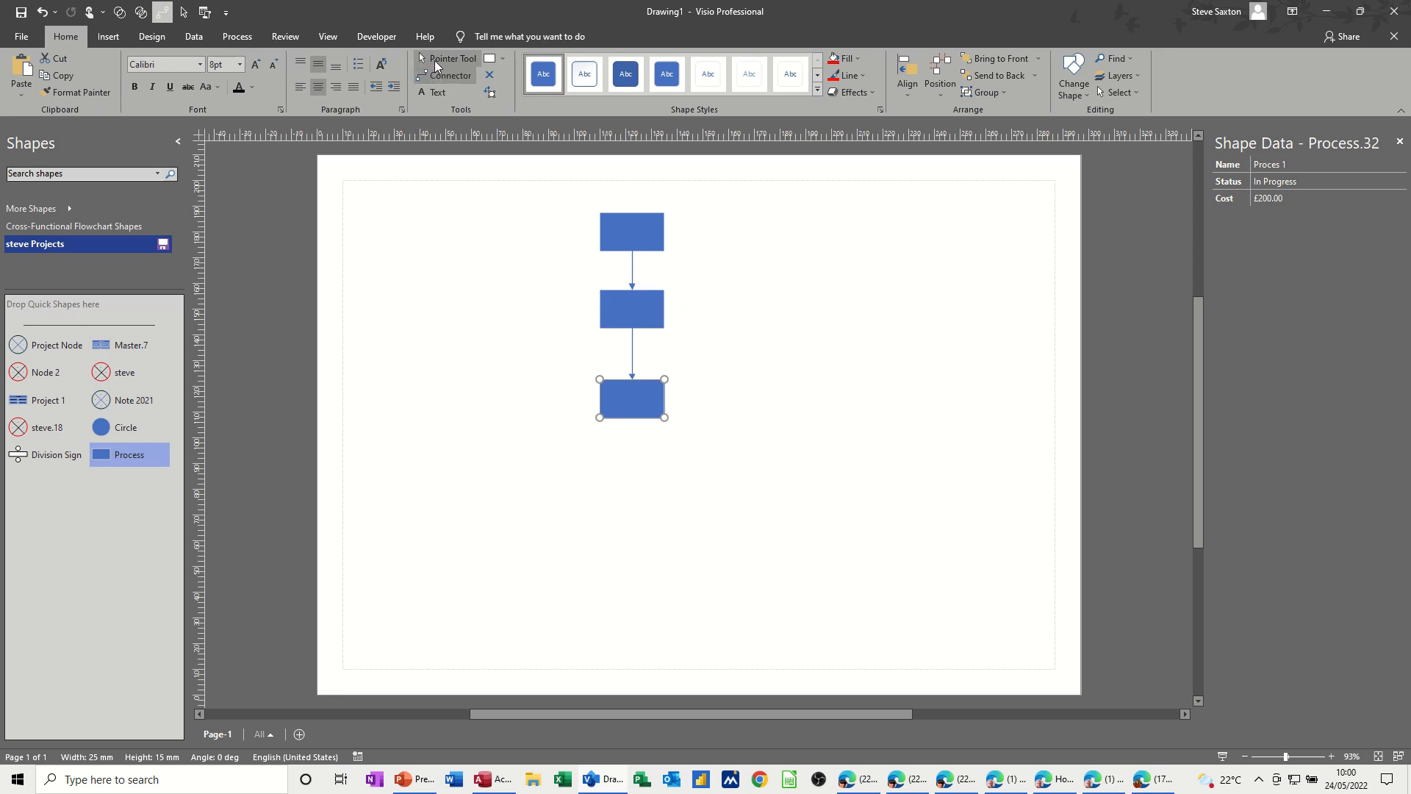
Step: Set the middle shape's Name to "Process 2" and its Cost to 50
{"action": "left_click", "coordinate": [624, 321]}
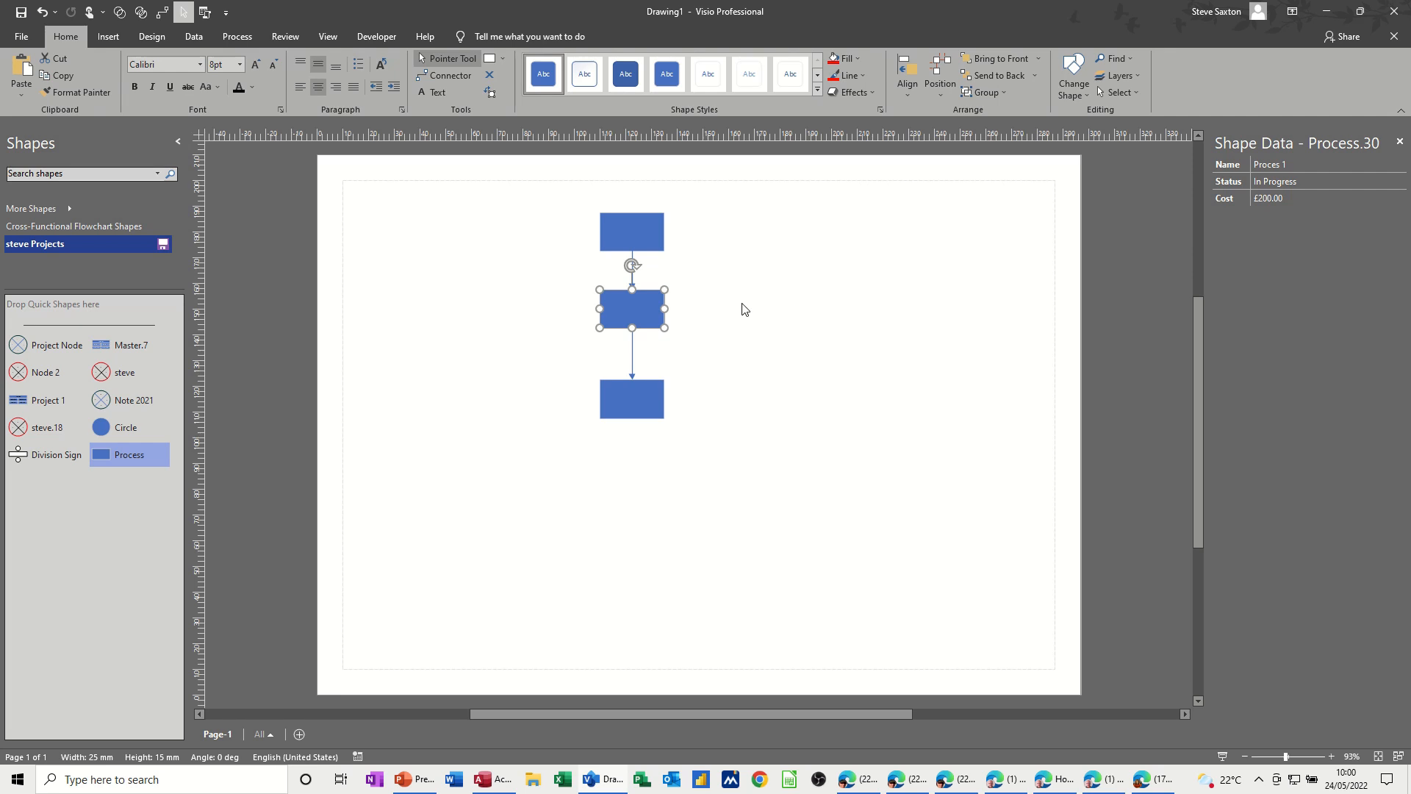
{"action": "left_click", "coordinate": [1288, 165]}
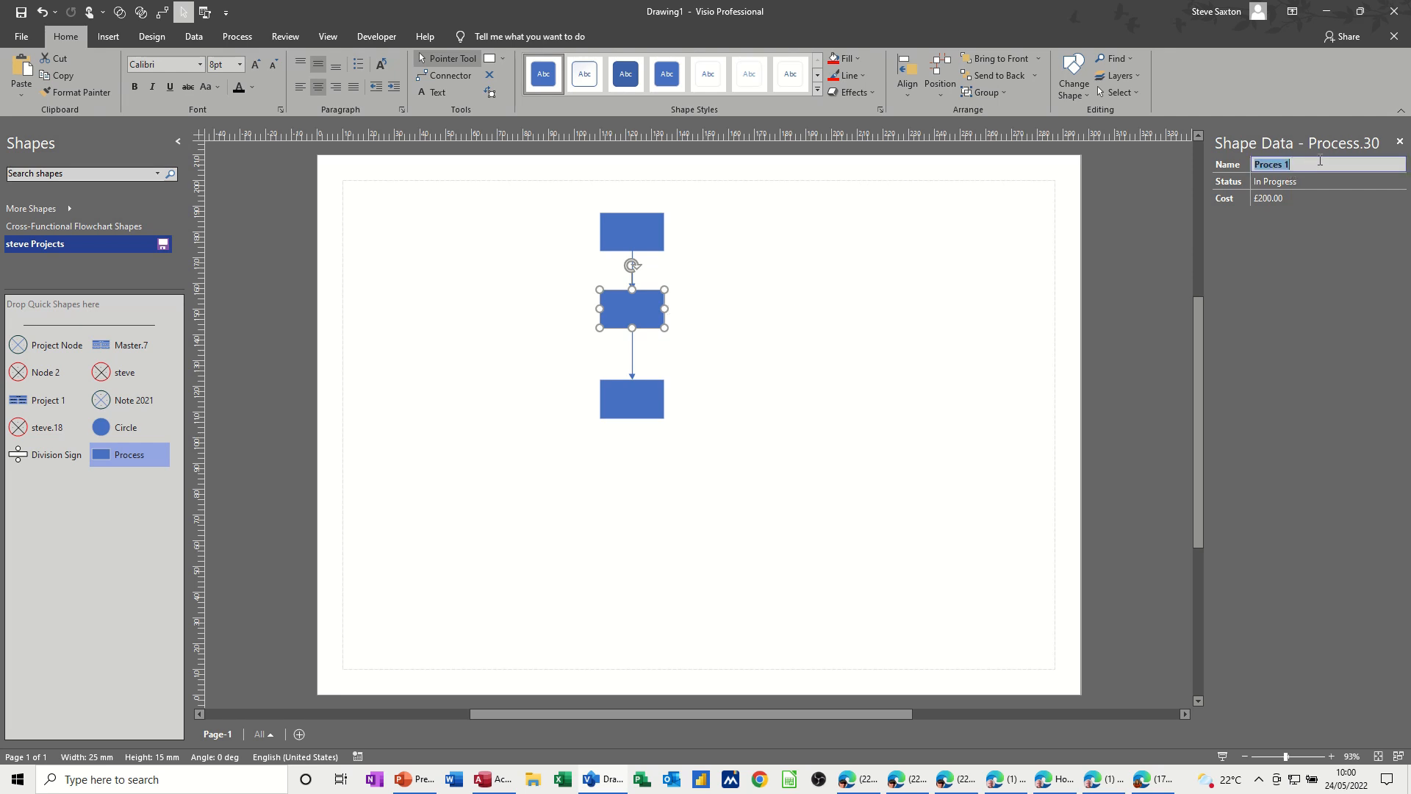
{"action": "key", "text": "BackSpace"}
{"action": "type", "text": "Proce"}
{"action": "left_click", "coordinate": [1279, 200]}
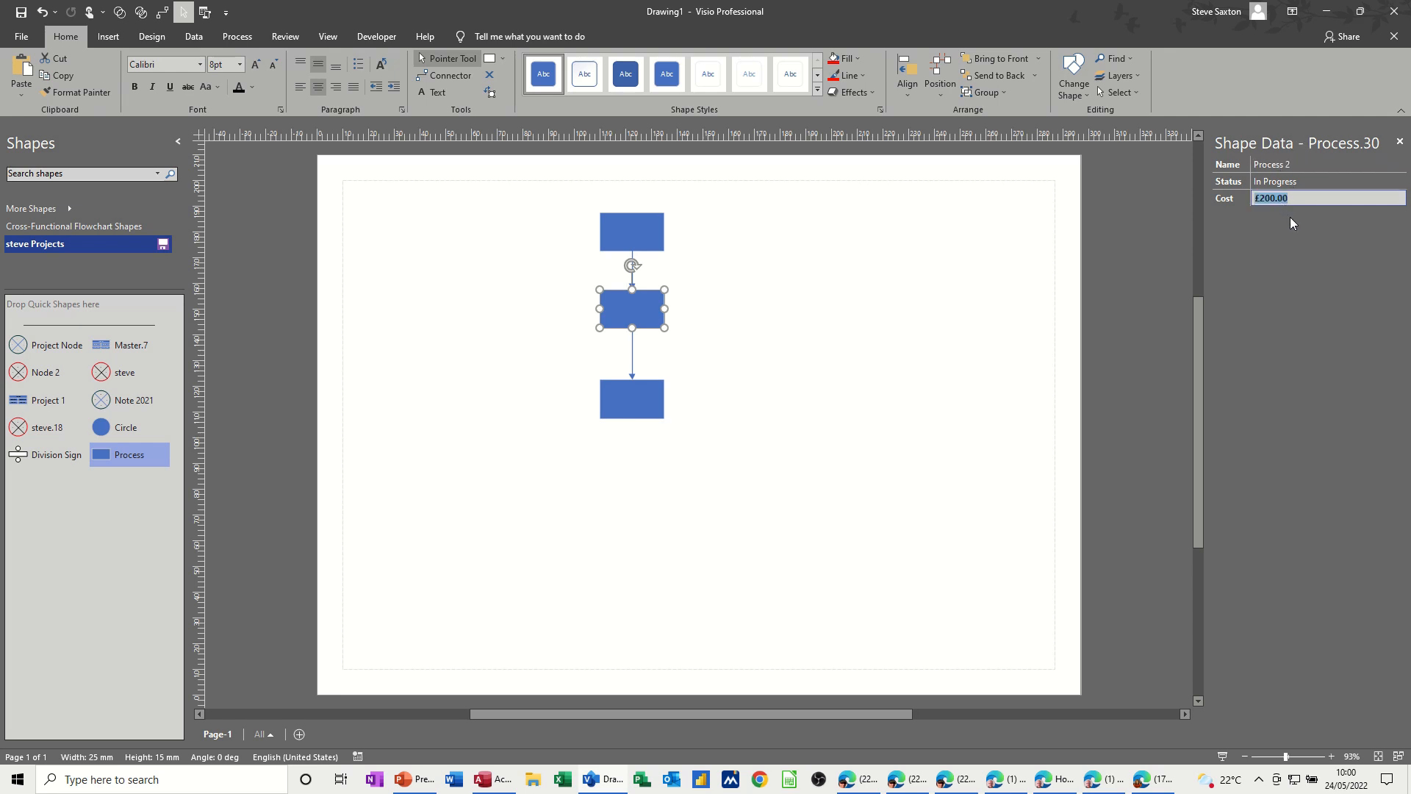
{"action": "type", "text": "50"}
{"action": "key", "text": "Return"}
Step: Set the bottom shape's Name to "Process" and its Cost to 125
{"action": "left_click", "coordinate": [655, 394]}
{"action": "left_click", "coordinate": [1302, 170]}
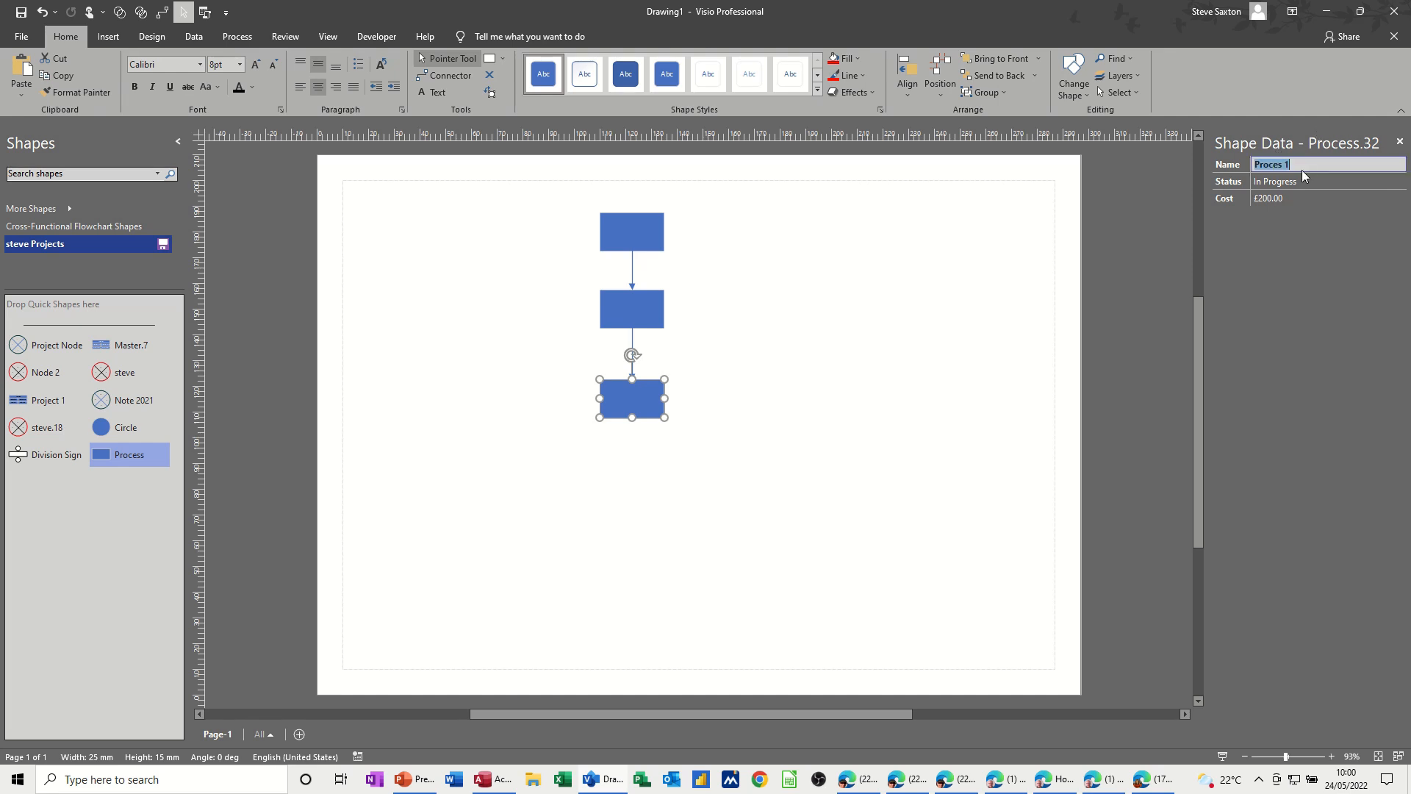
{"action": "key", "text": "BackSpace"}
{"action": "type", "text": "P"}
{"action": "left_click", "coordinate": [1276, 200]}
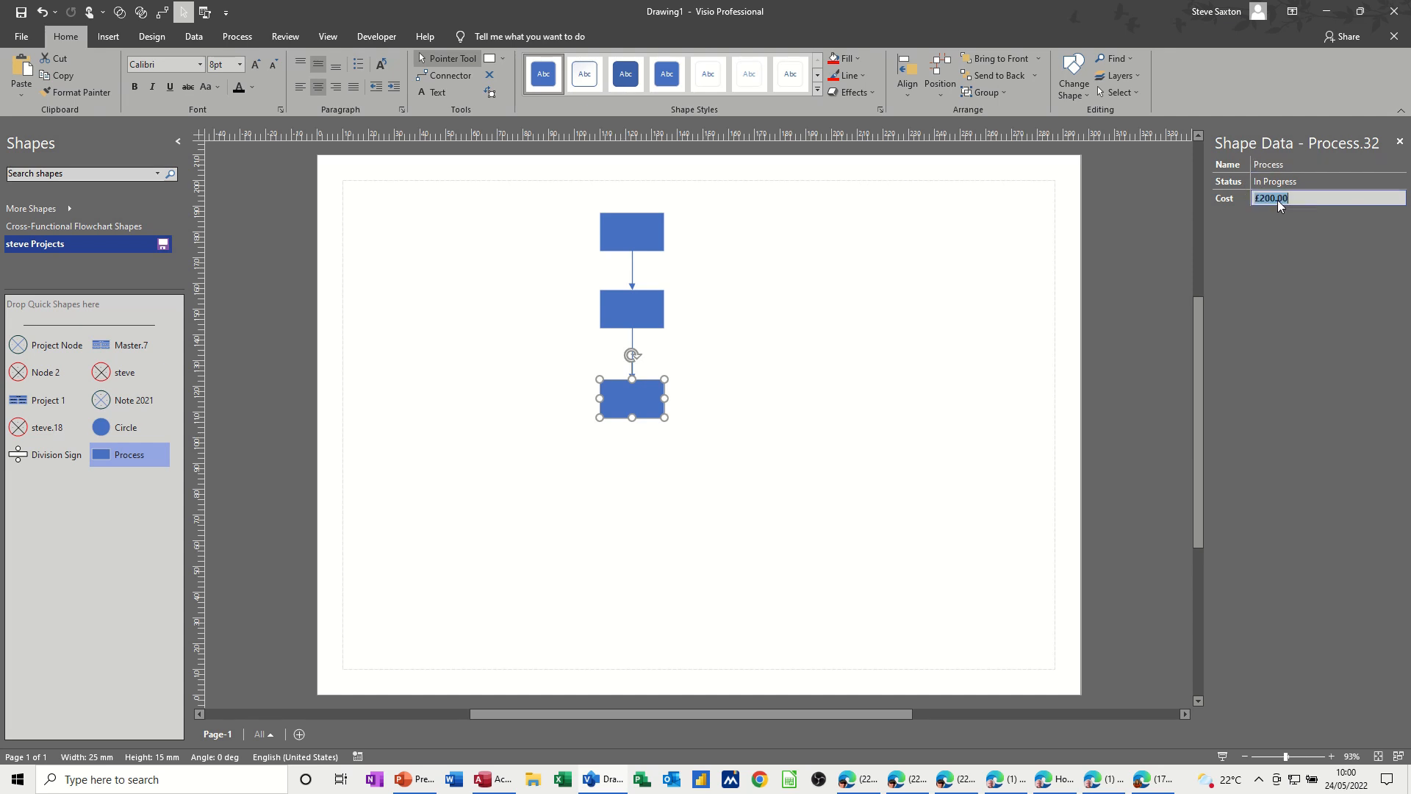
{"action": "type", "text": "12"}
{"action": "left_click", "coordinate": [712, 312]}
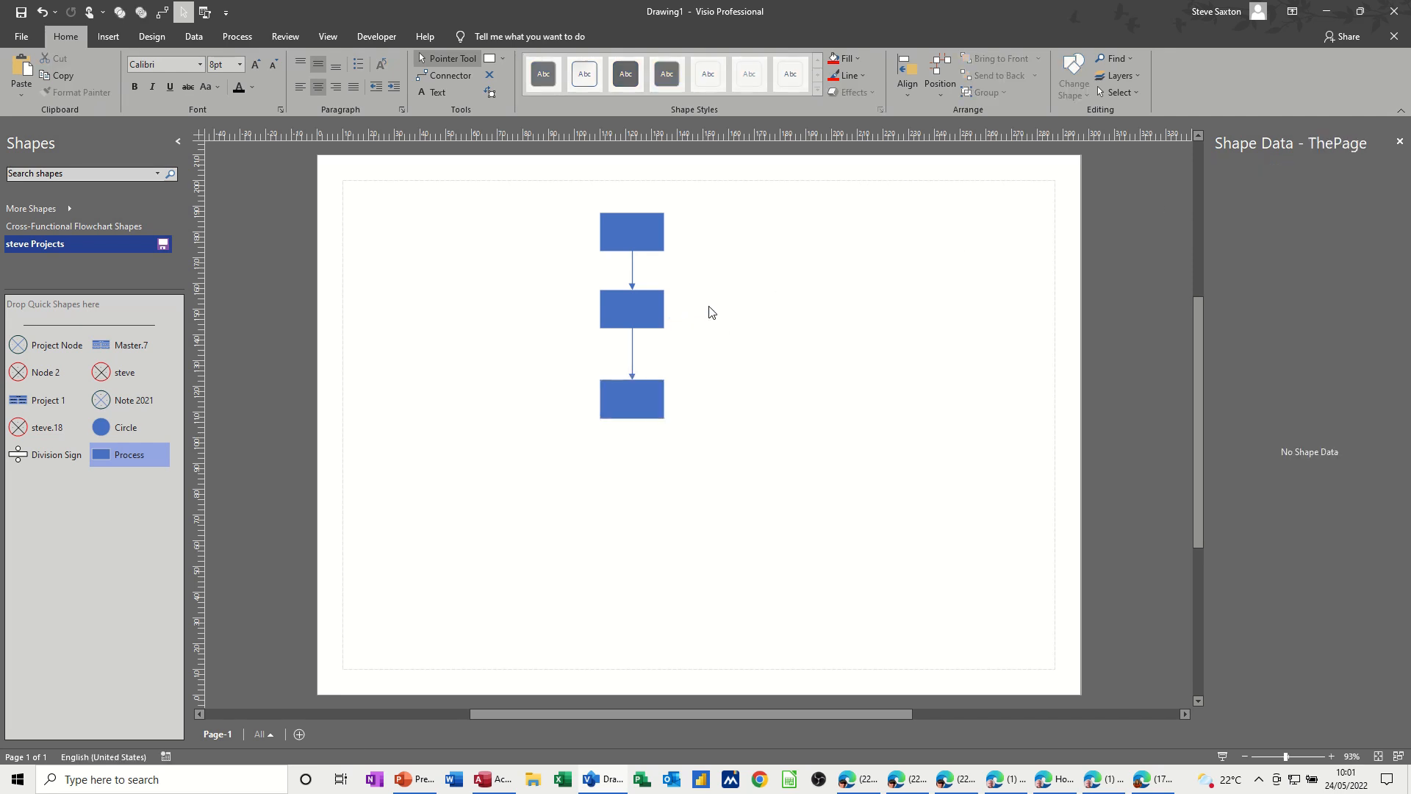
Step: Check the Name, Status and Cost data of each of the three connected Process shapes
{"action": "left_click", "coordinate": [630, 393]}
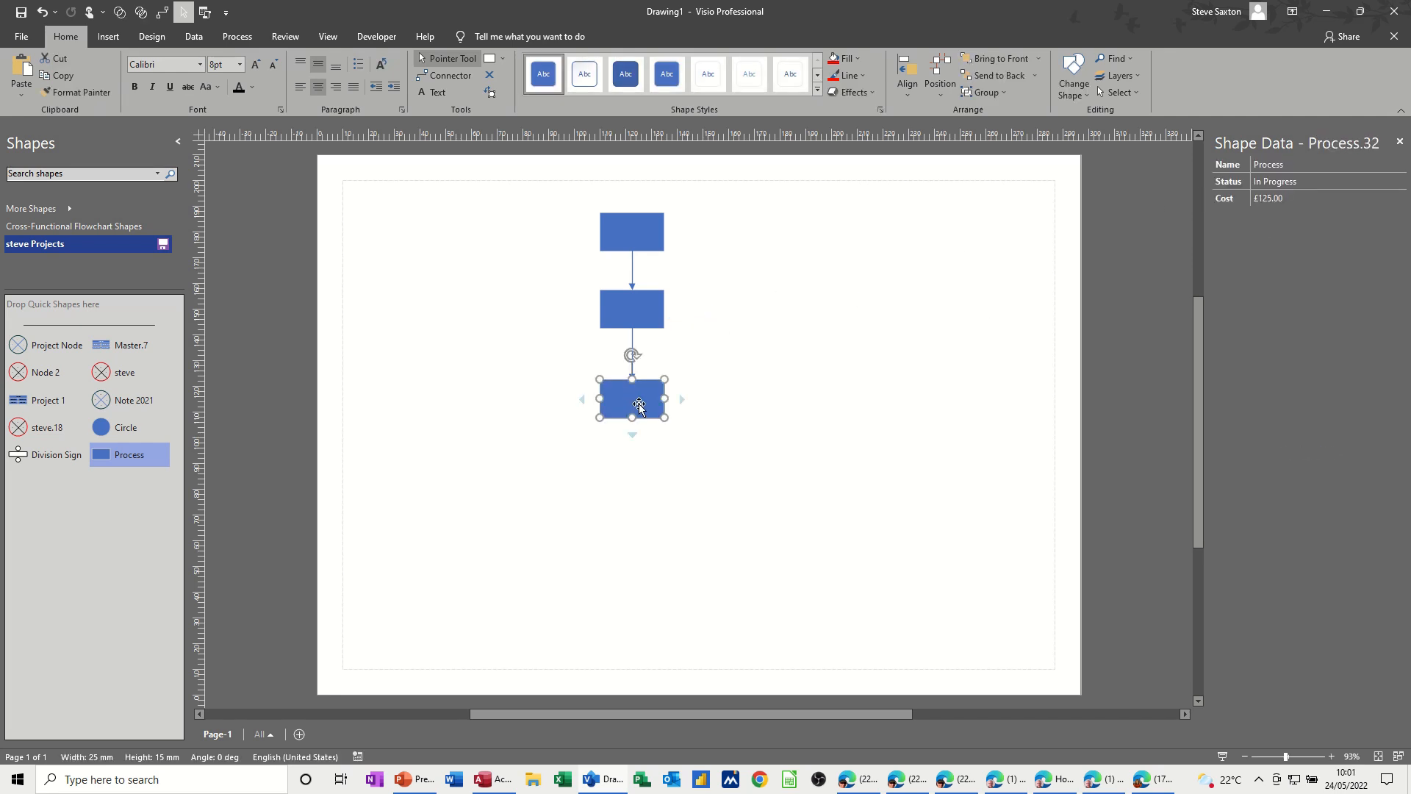
{"action": "left_click", "coordinate": [655, 239]}
{"action": "left_click", "coordinate": [633, 314]}
{"action": "left_click", "coordinate": [636, 399]}
{"action": "left_click", "coordinate": [630, 231]}
{"action": "left_click", "coordinate": [635, 313]}
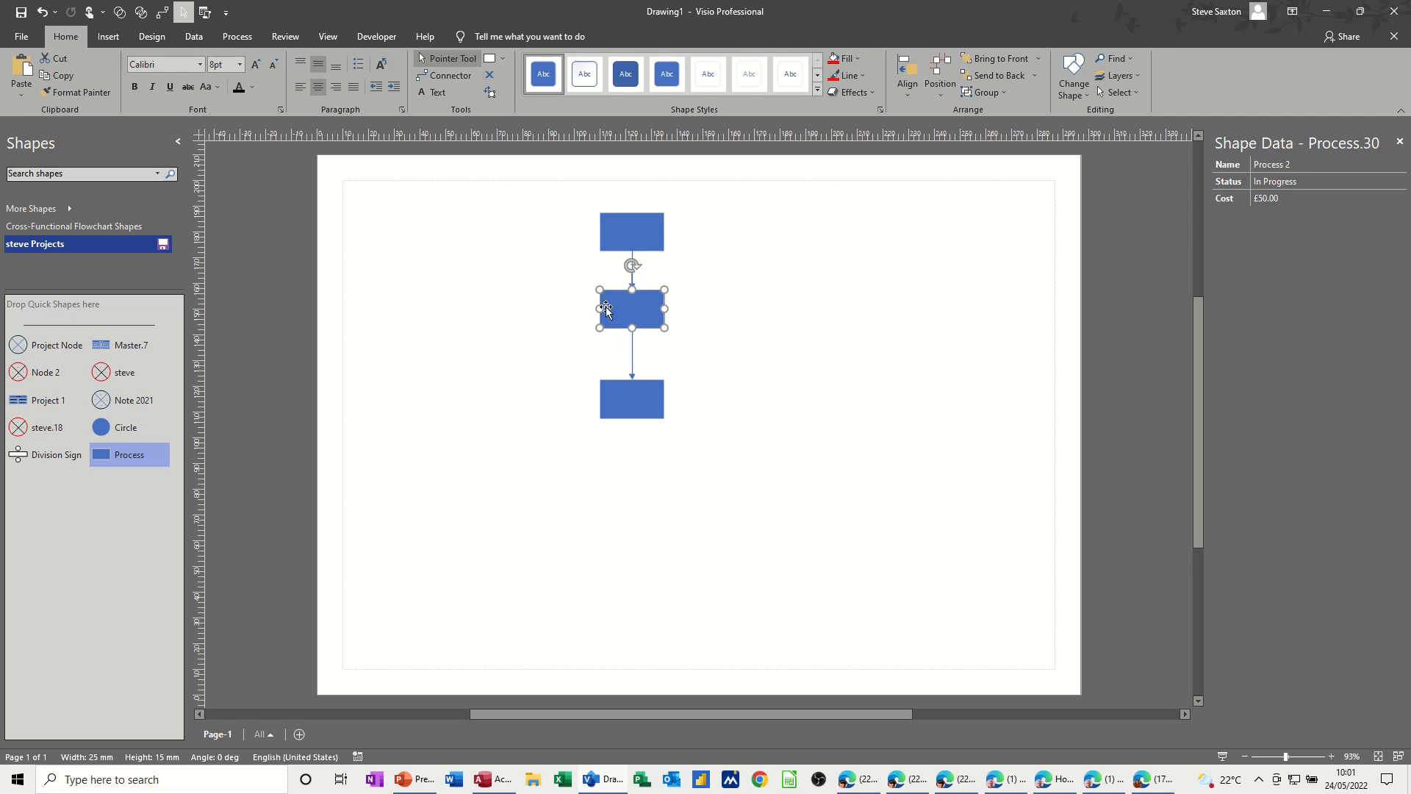
{"action": "left_click", "coordinate": [568, 224]}
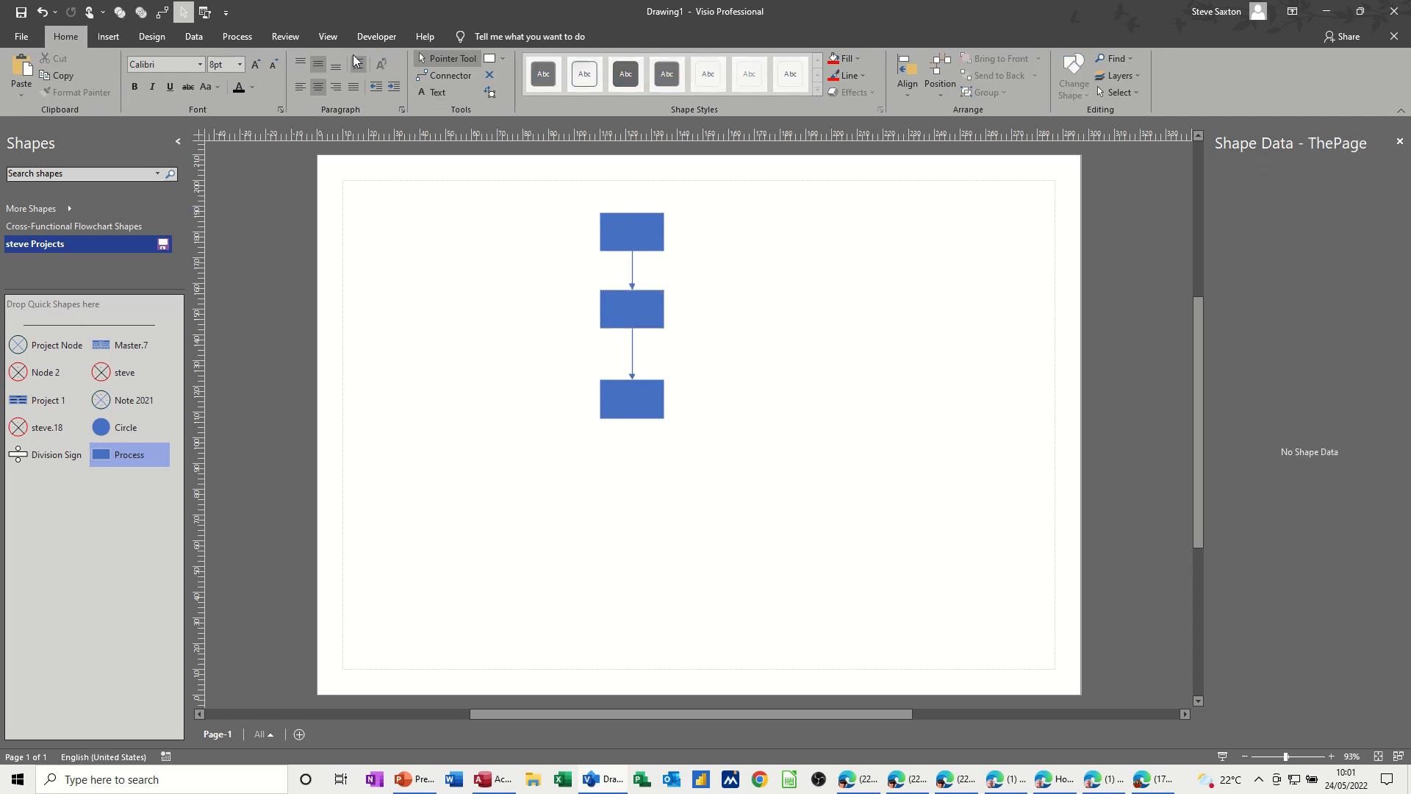
Step: Run the Flowchart shape report in Excel format, review the costs and close the report
{"action": "left_click", "coordinate": [284, 37]}
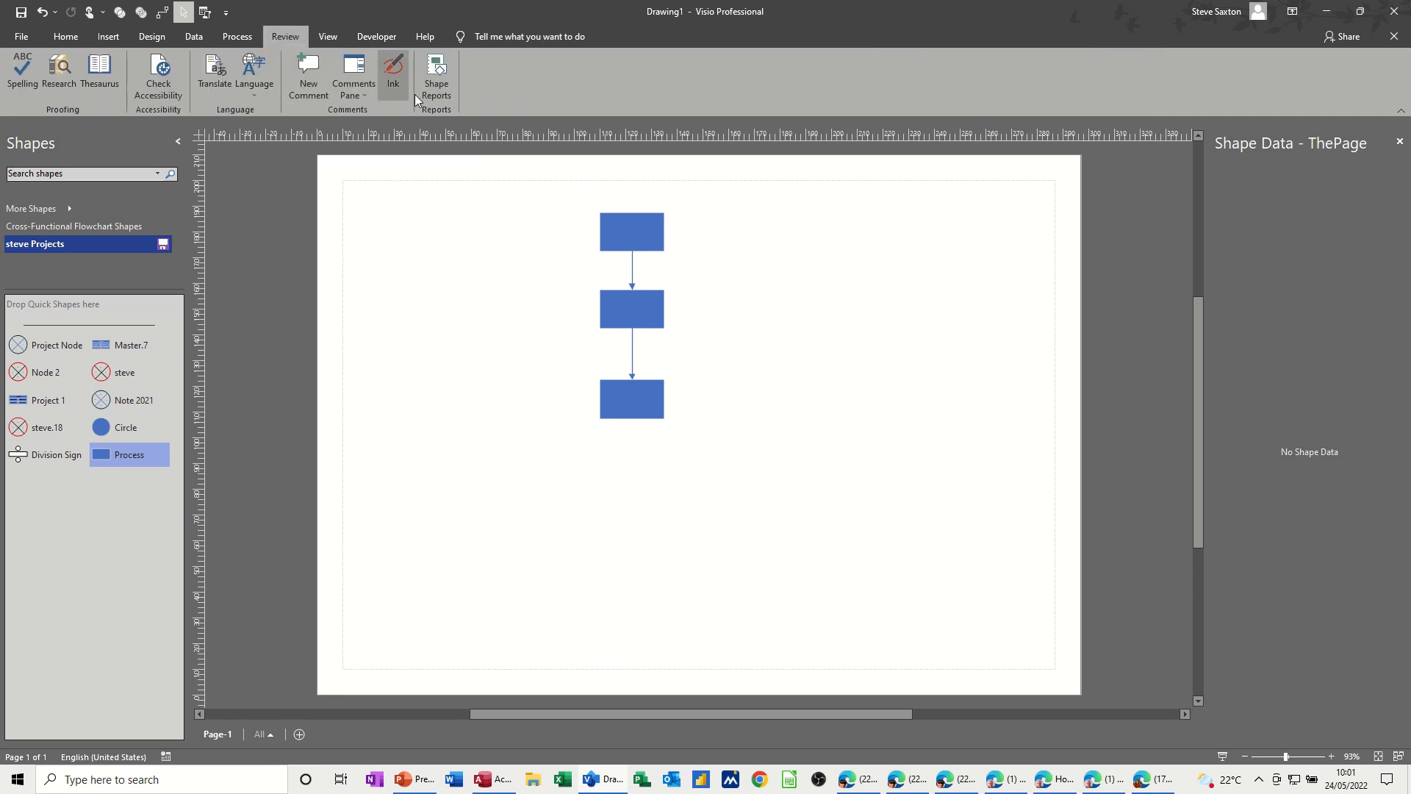
{"action": "left_click", "coordinate": [433, 75]}
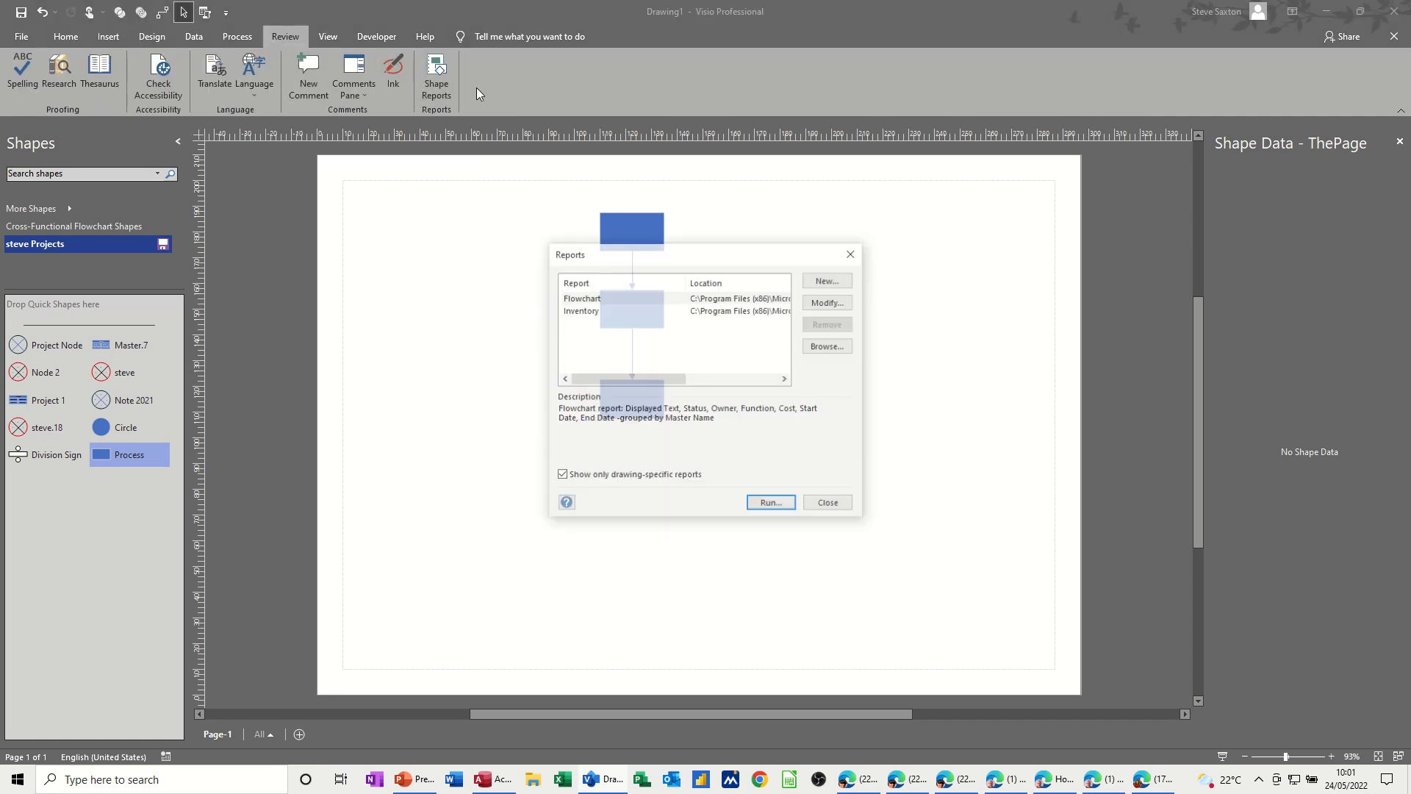
{"action": "left_click", "coordinate": [584, 299]}
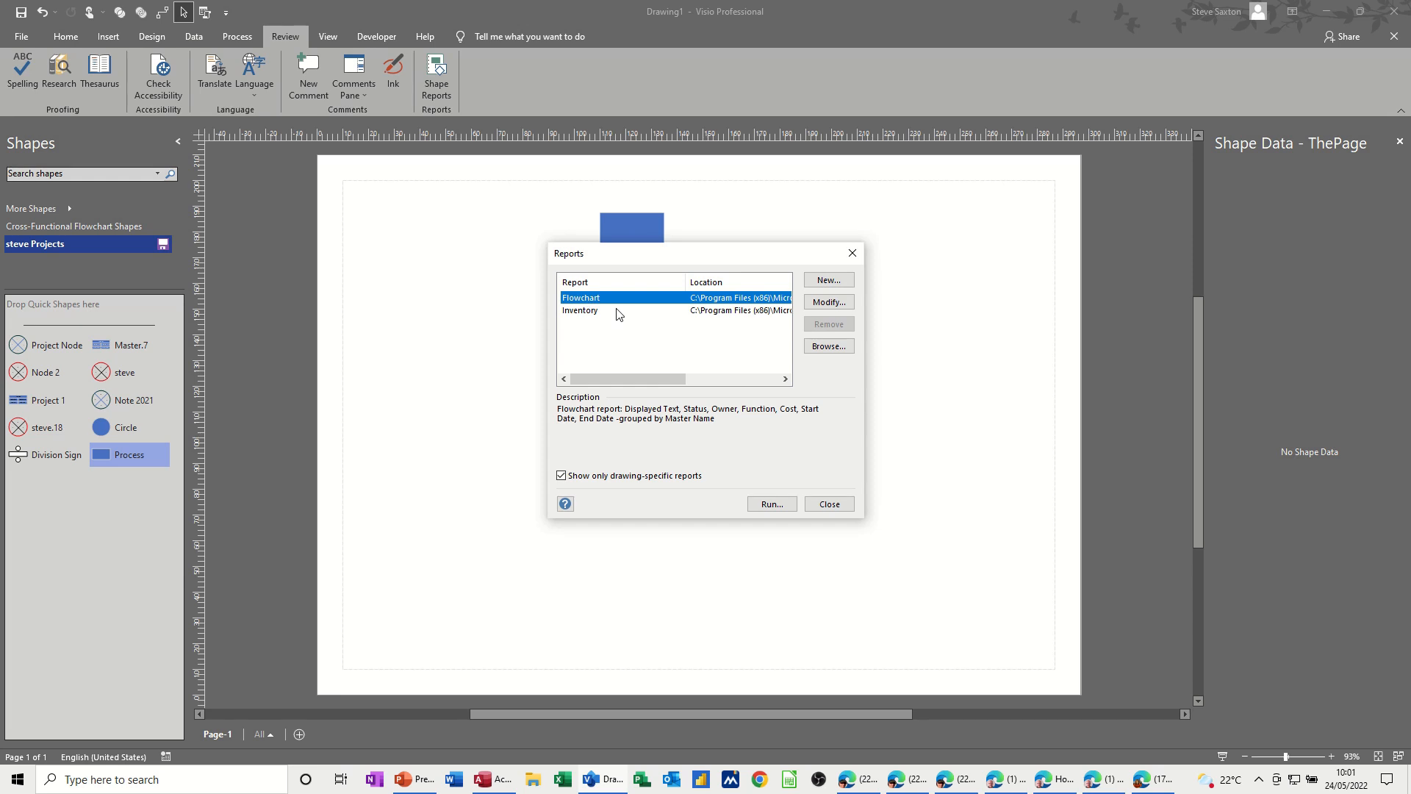
{"action": "left_click", "coordinate": [763, 504]}
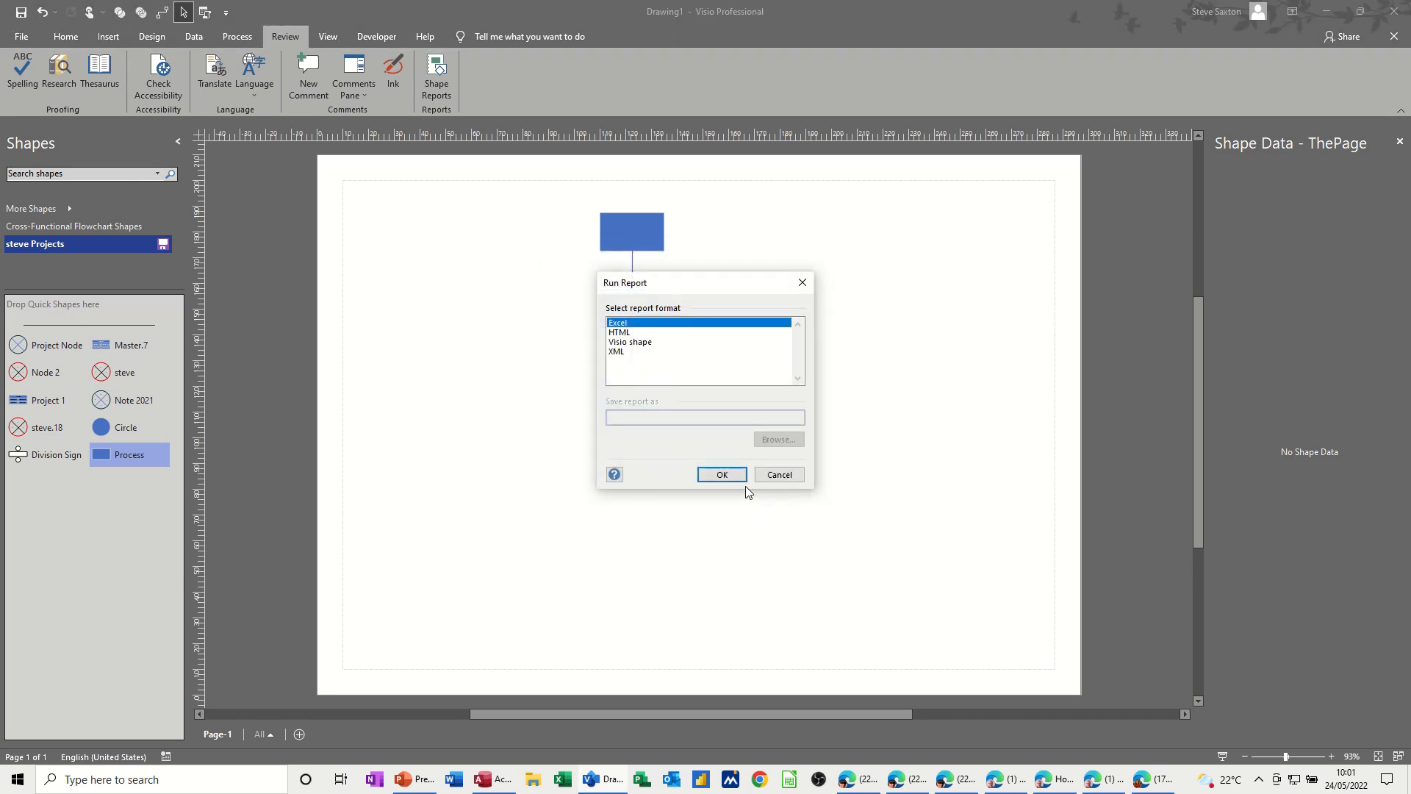
{"action": "left_click", "coordinate": [718, 474]}
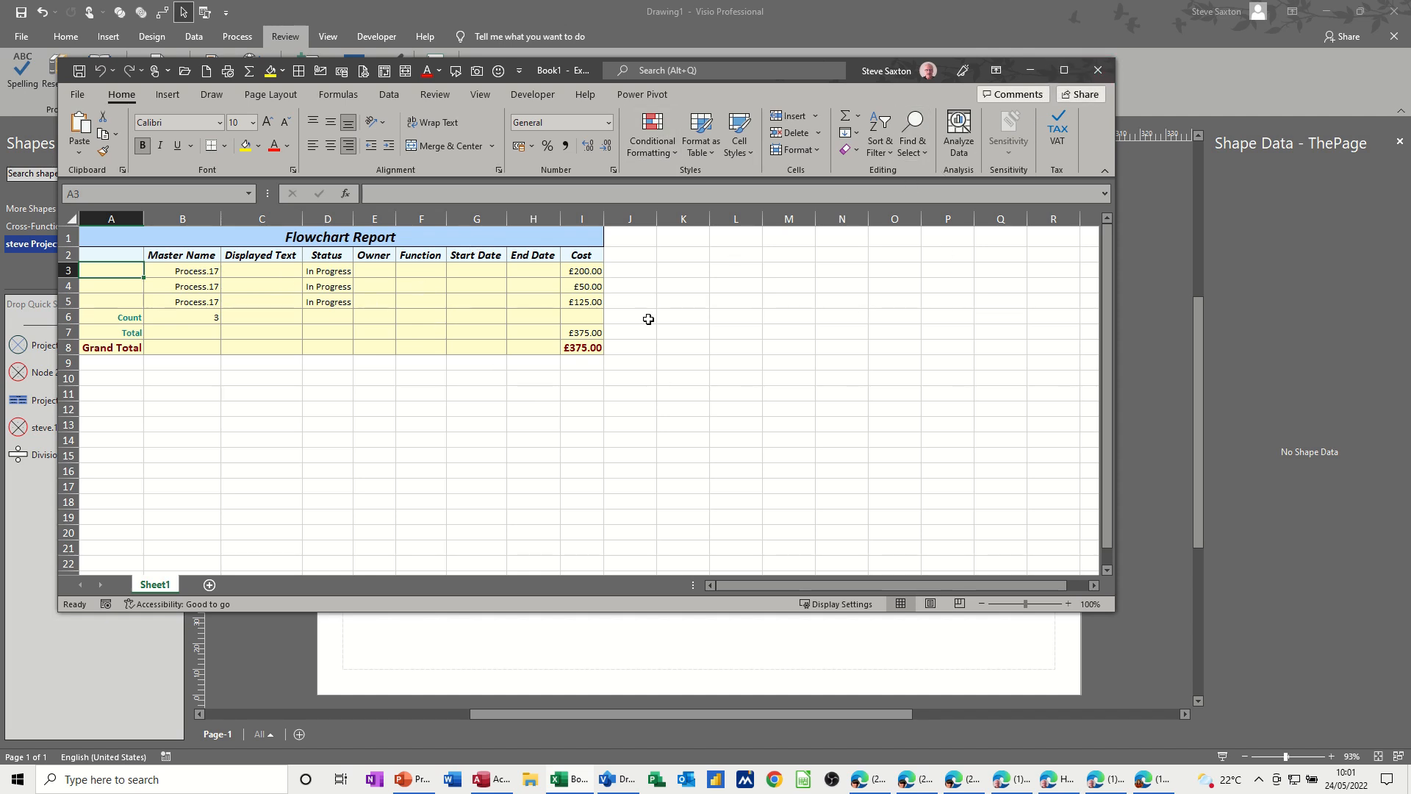
{"action": "left_click", "coordinate": [1098, 70]}
{"action": "left_click", "coordinate": [693, 408]}
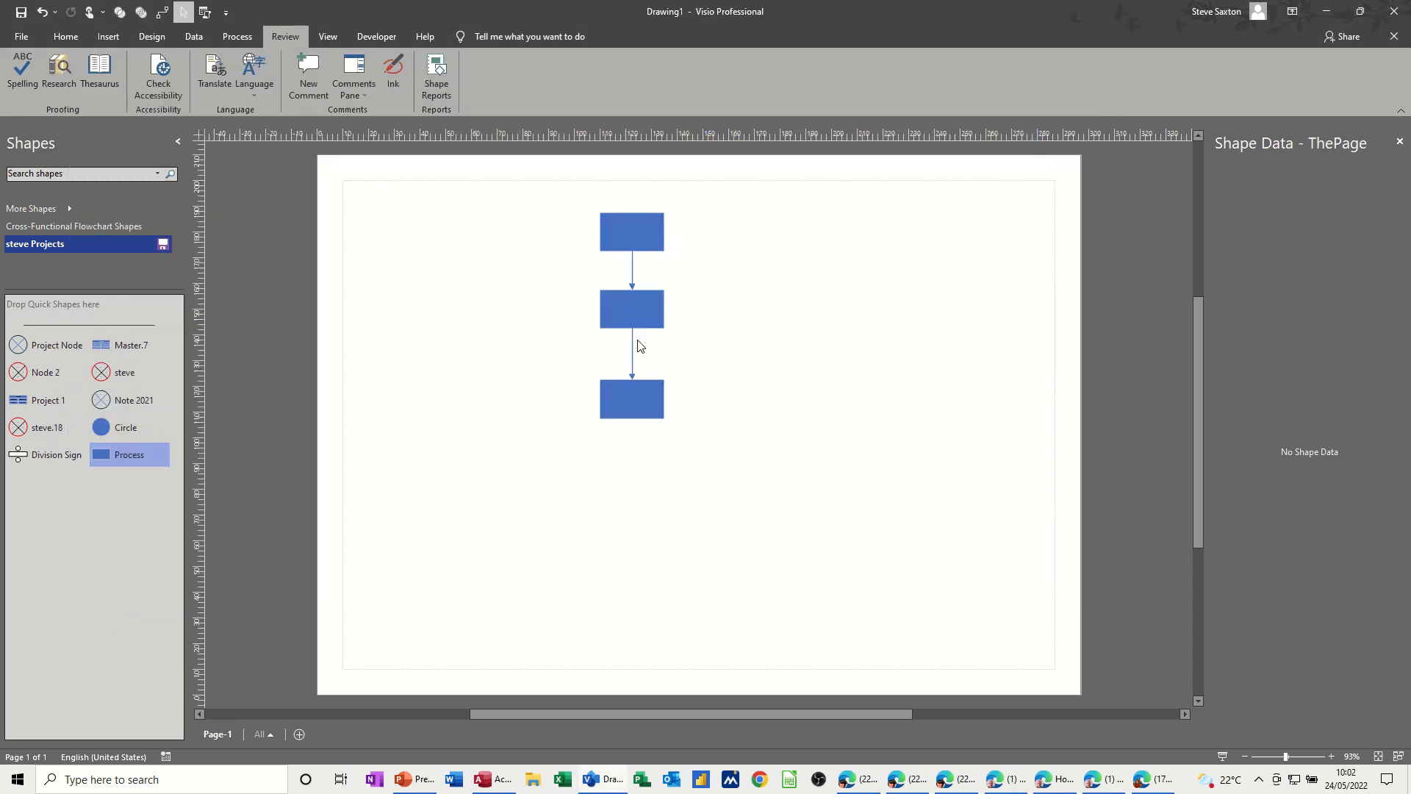
Step: Move the bottom Process shape up slightly to even out the spacing between the three shapes
{"action": "left_click", "coordinate": [635, 228]}
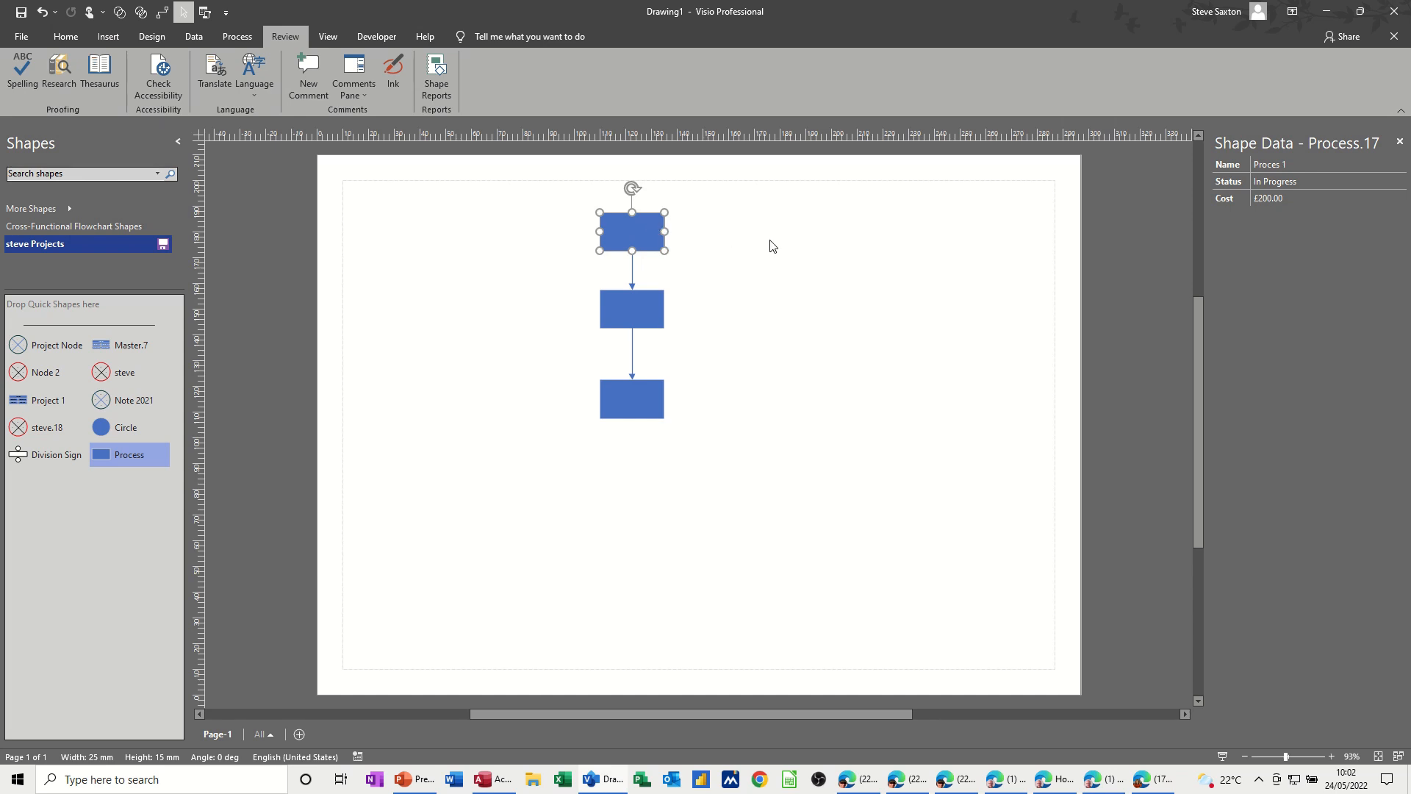
{"action": "left_click_drag", "start_coordinate": [635, 398], "coordinate": [635, 384]}
{"action": "left_click", "coordinate": [713, 237]}
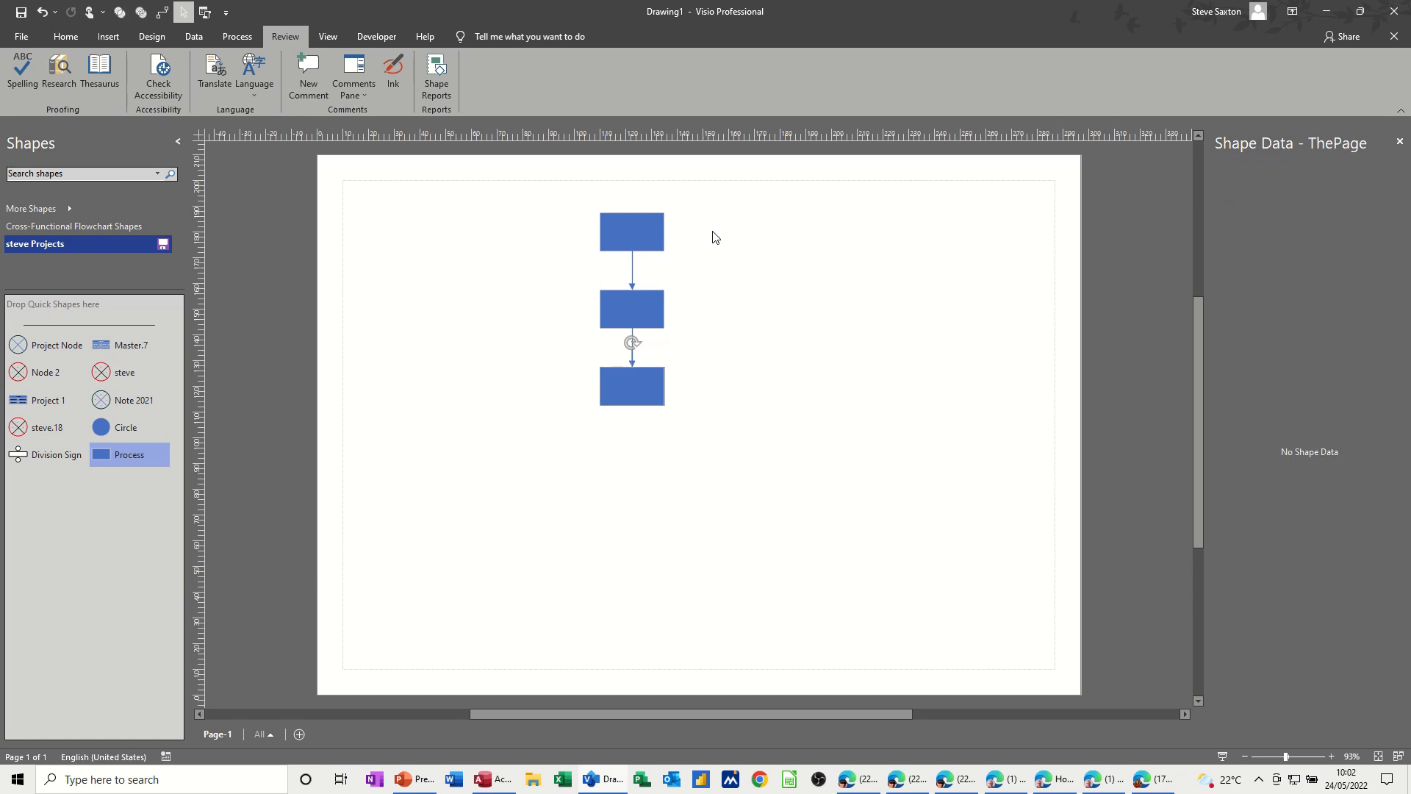
Step: Select all three connected Process shapes and start a new item in a new data graphic for them
{"action": "left_click", "coordinate": [630, 232]}
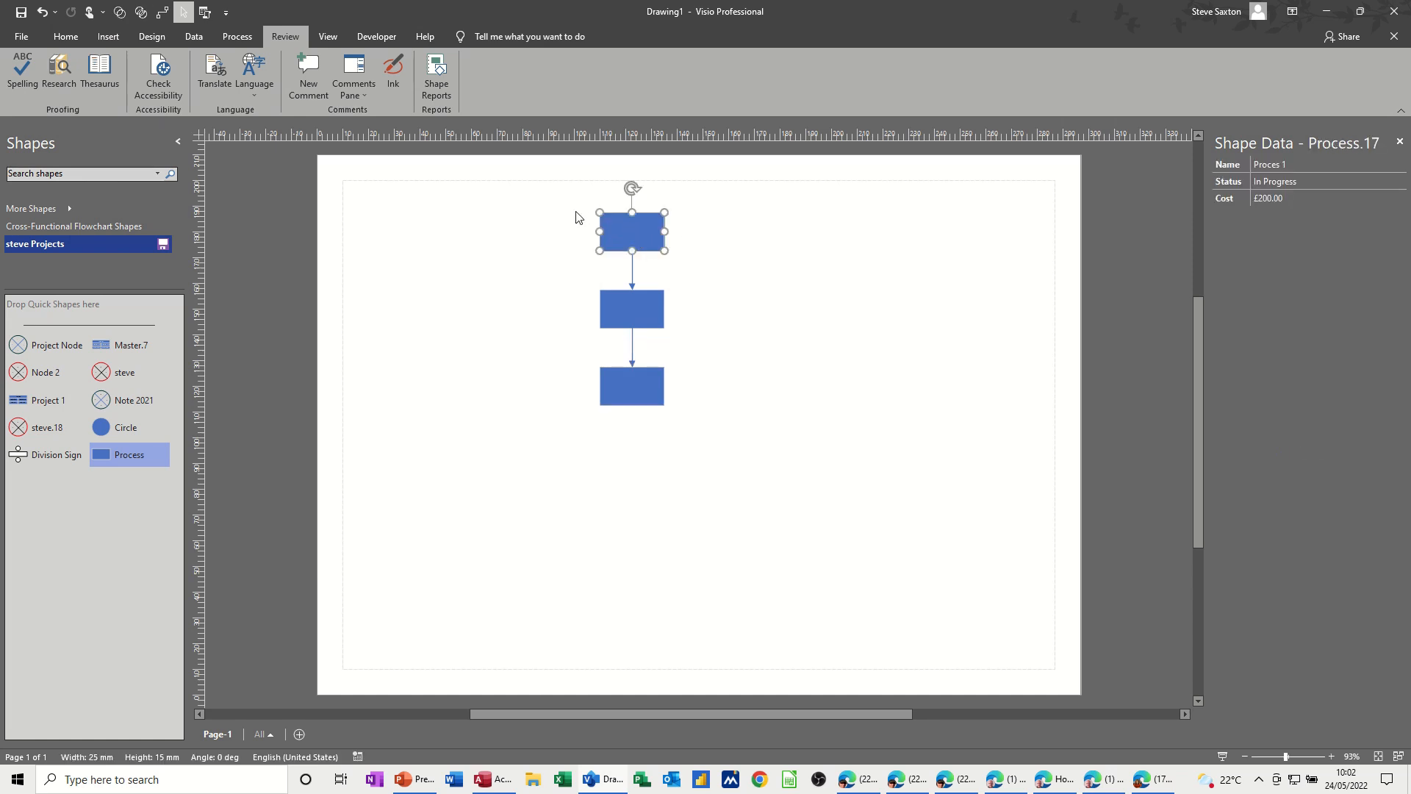
{"action": "left_click_drag", "start_coordinate": [577, 199], "coordinate": [677, 415]}
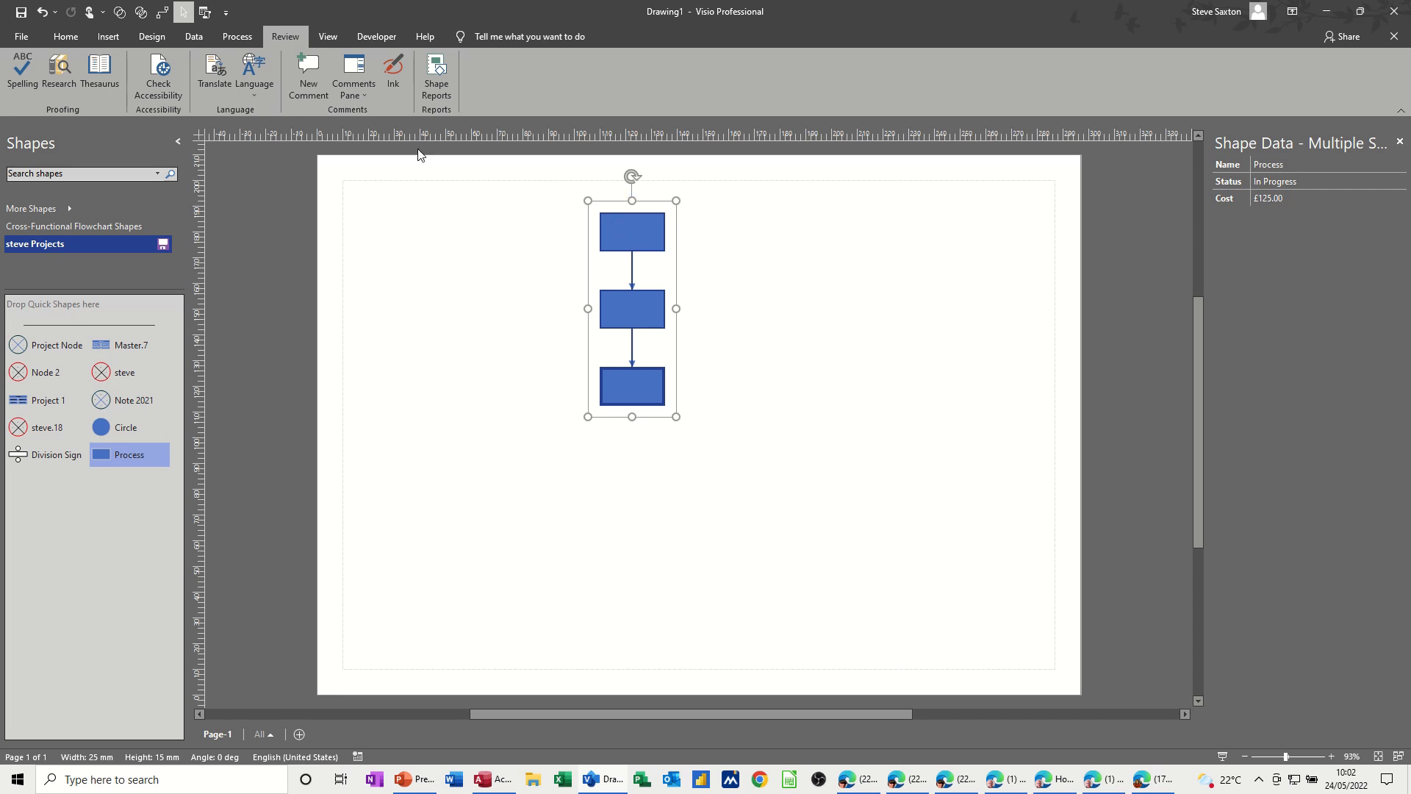
{"action": "left_click", "coordinate": [195, 38]}
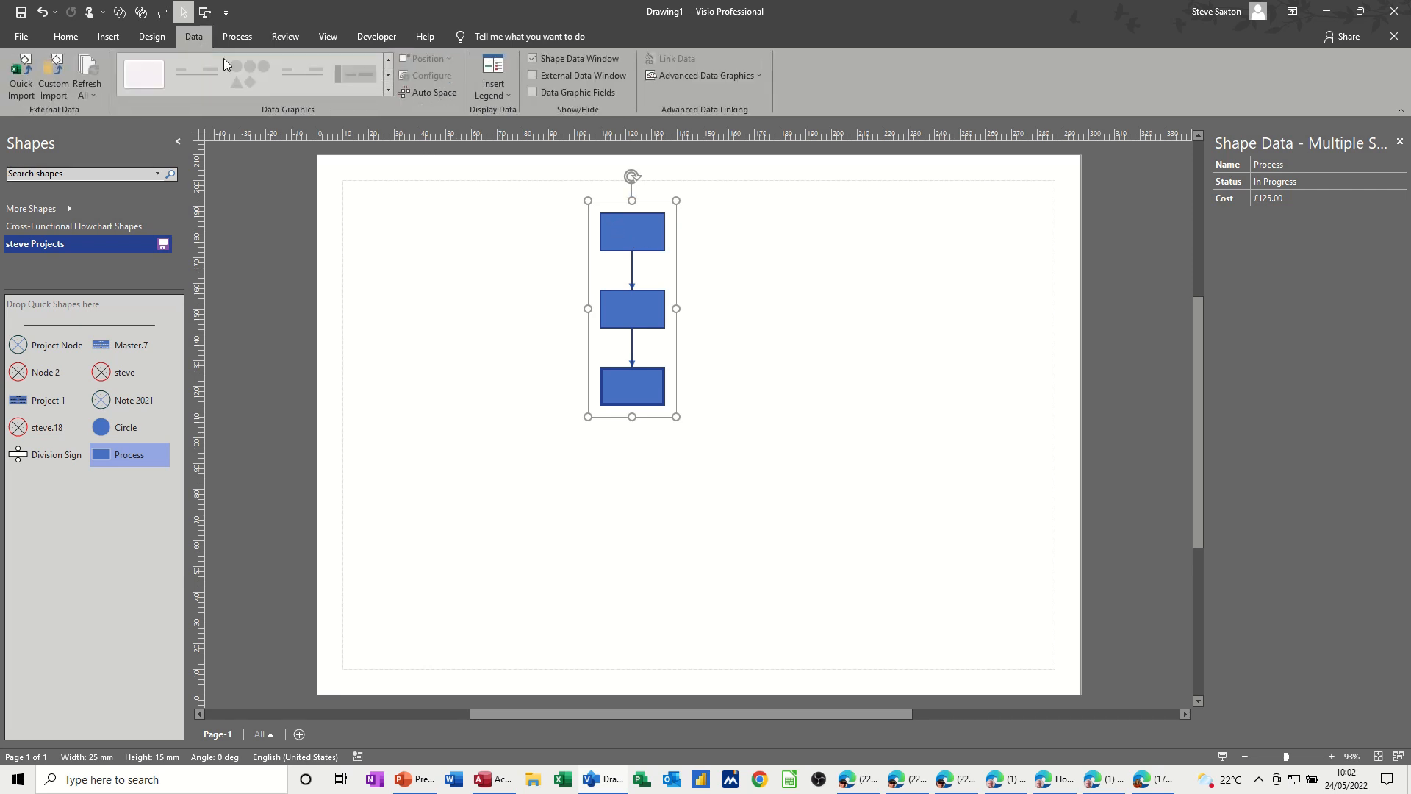
{"action": "left_click", "coordinate": [694, 77]}
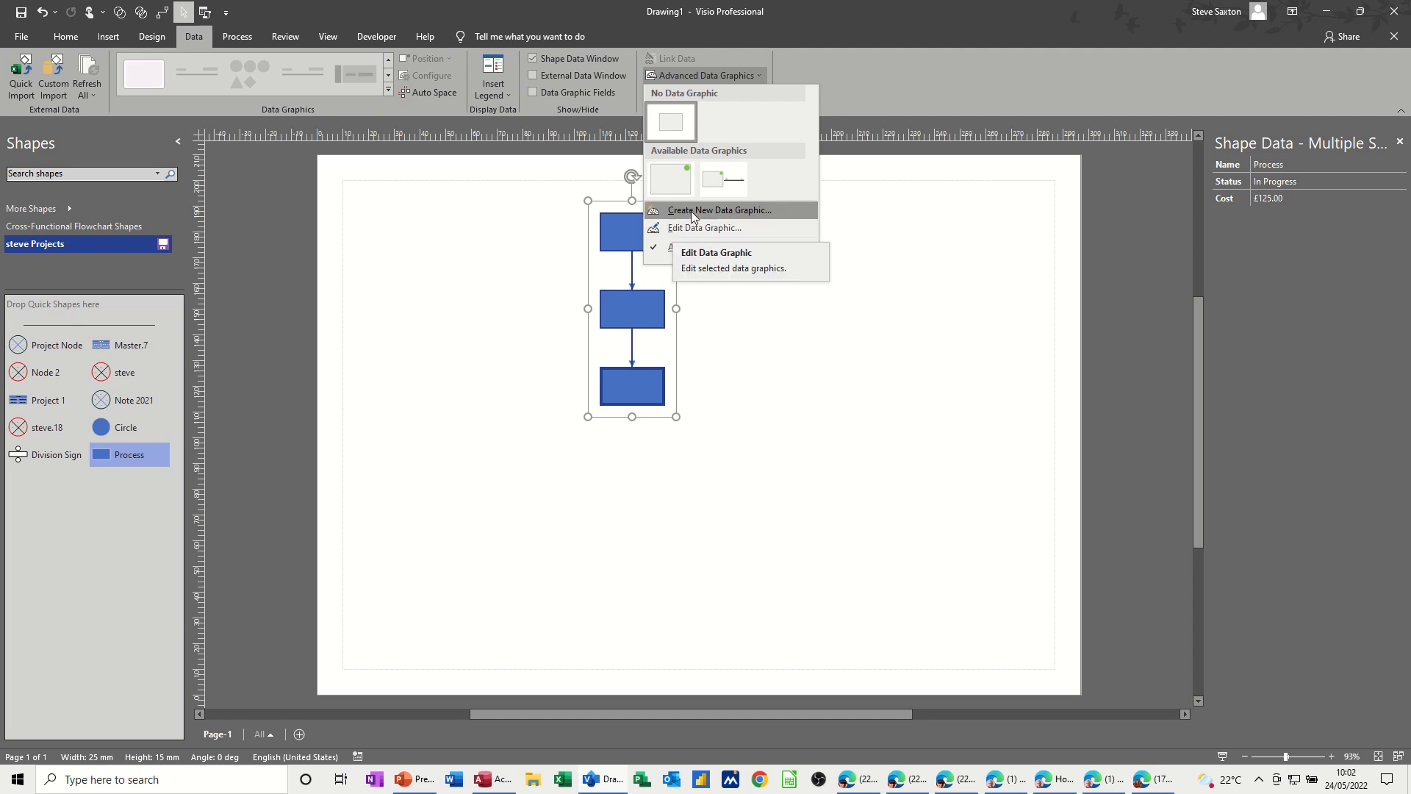
{"action": "left_click", "coordinate": [690, 210]}
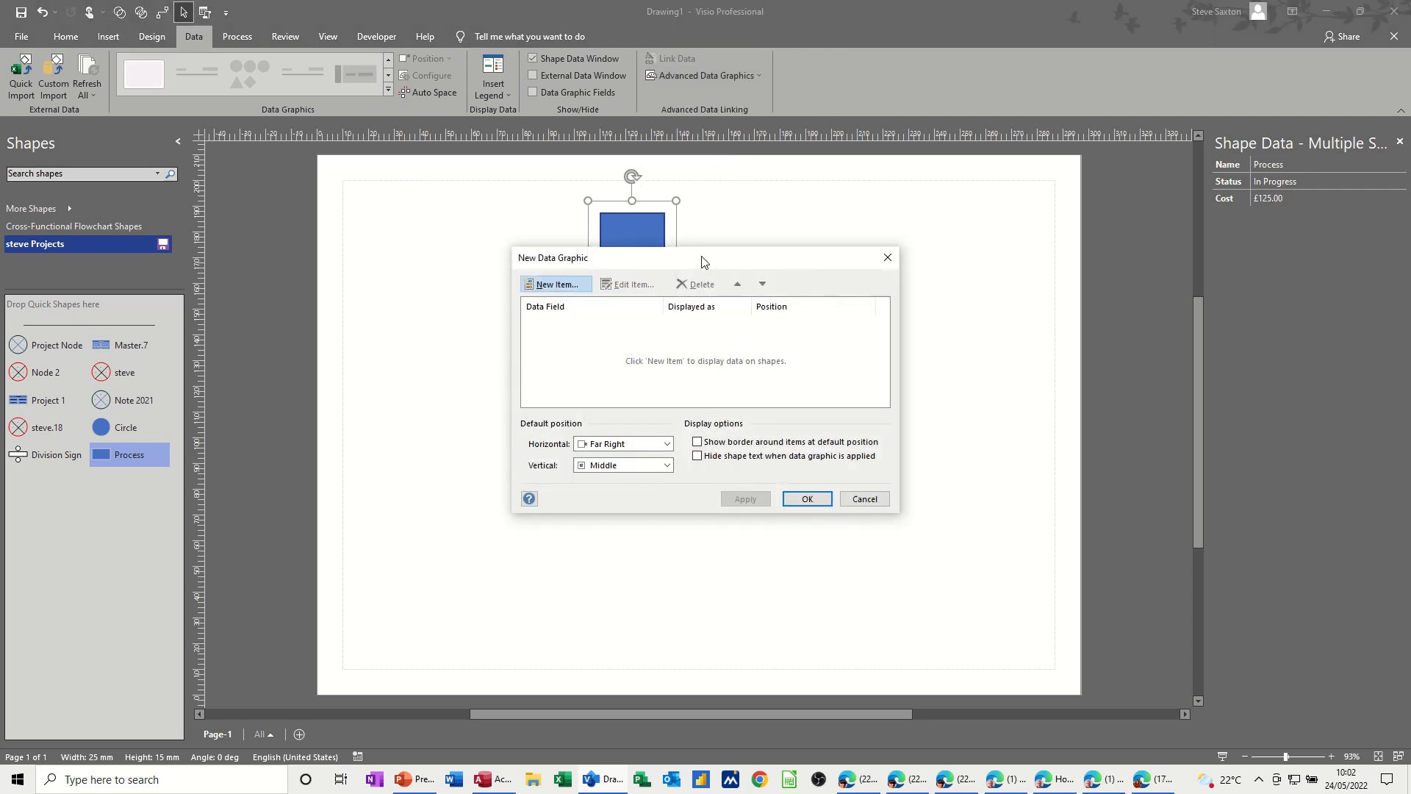
{"action": "left_click_drag", "start_coordinate": [710, 266], "coordinate": [885, 252]}
{"action": "left_click", "coordinate": [759, 282]}
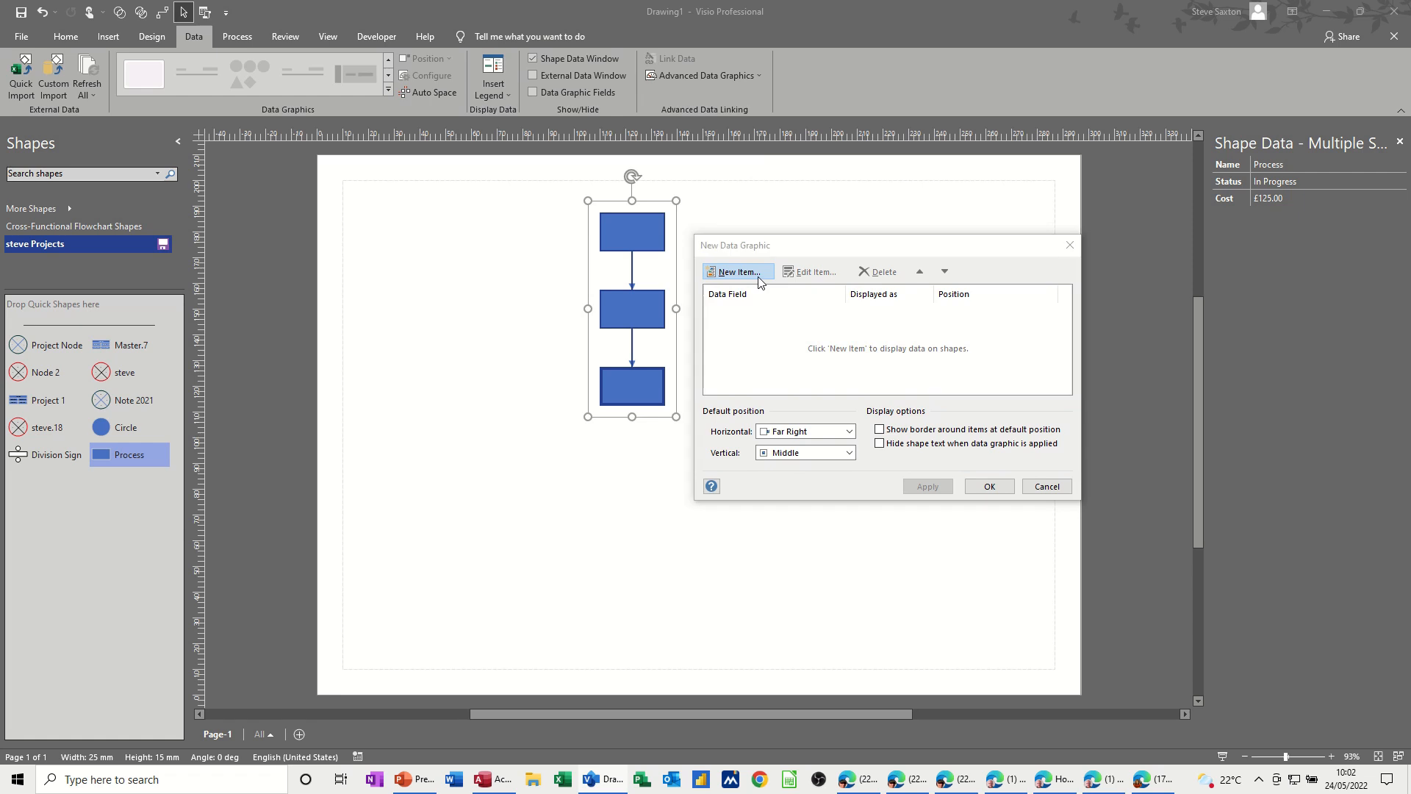
Step: Display the Cost field as an icon set using the black-framed green, yellow, red and grey light style
{"action": "left_click", "coordinate": [715, 264]}
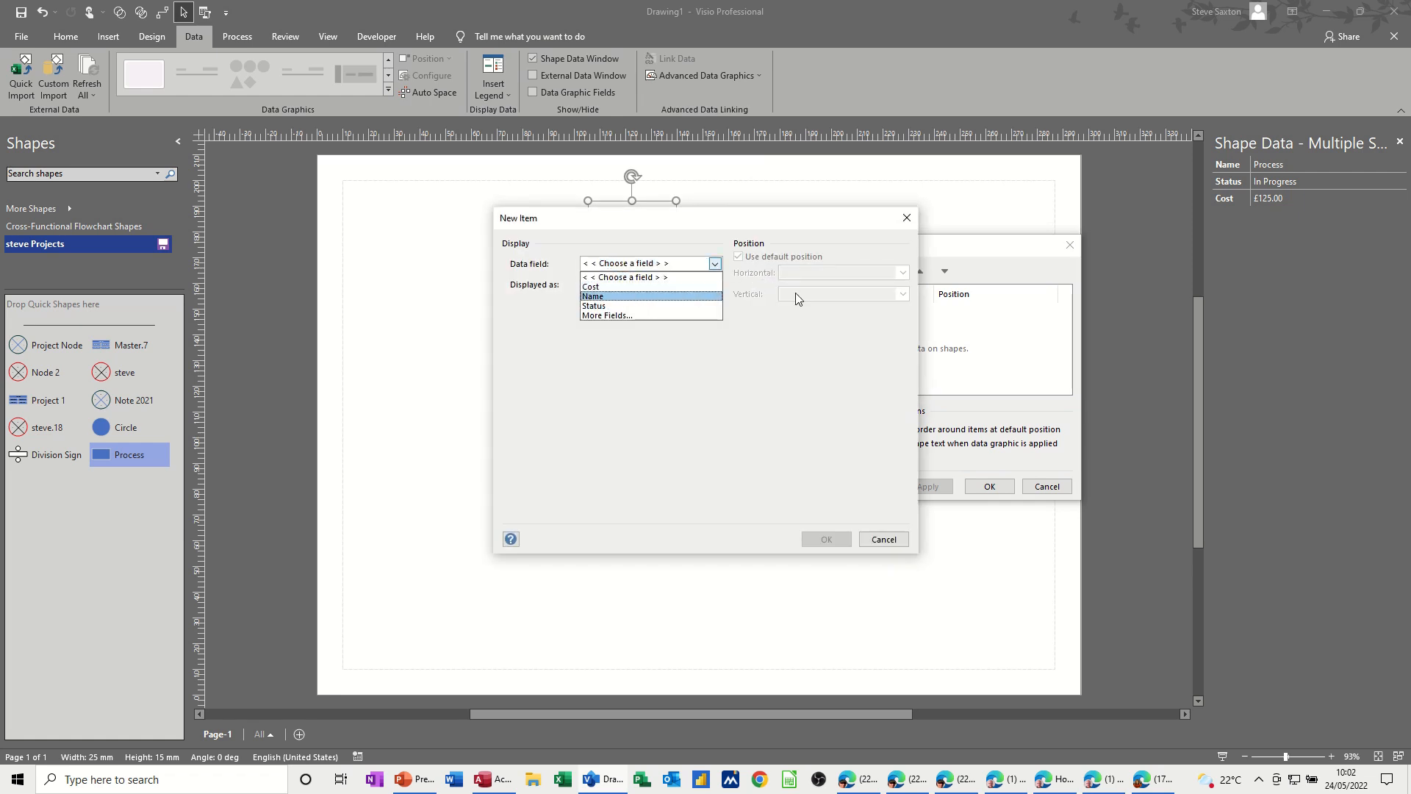
{"action": "left_click", "coordinate": [617, 291]}
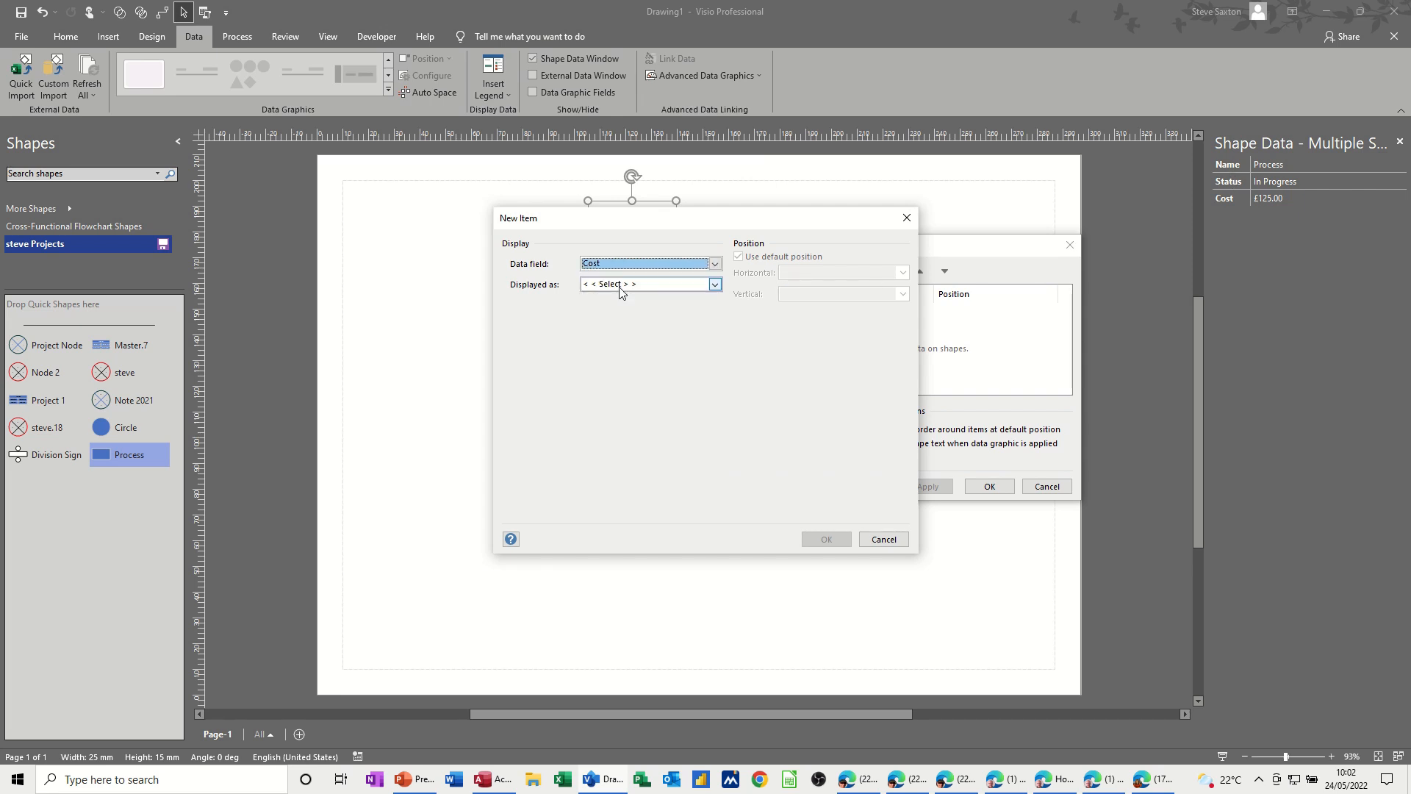
{"action": "left_click", "coordinate": [716, 283]}
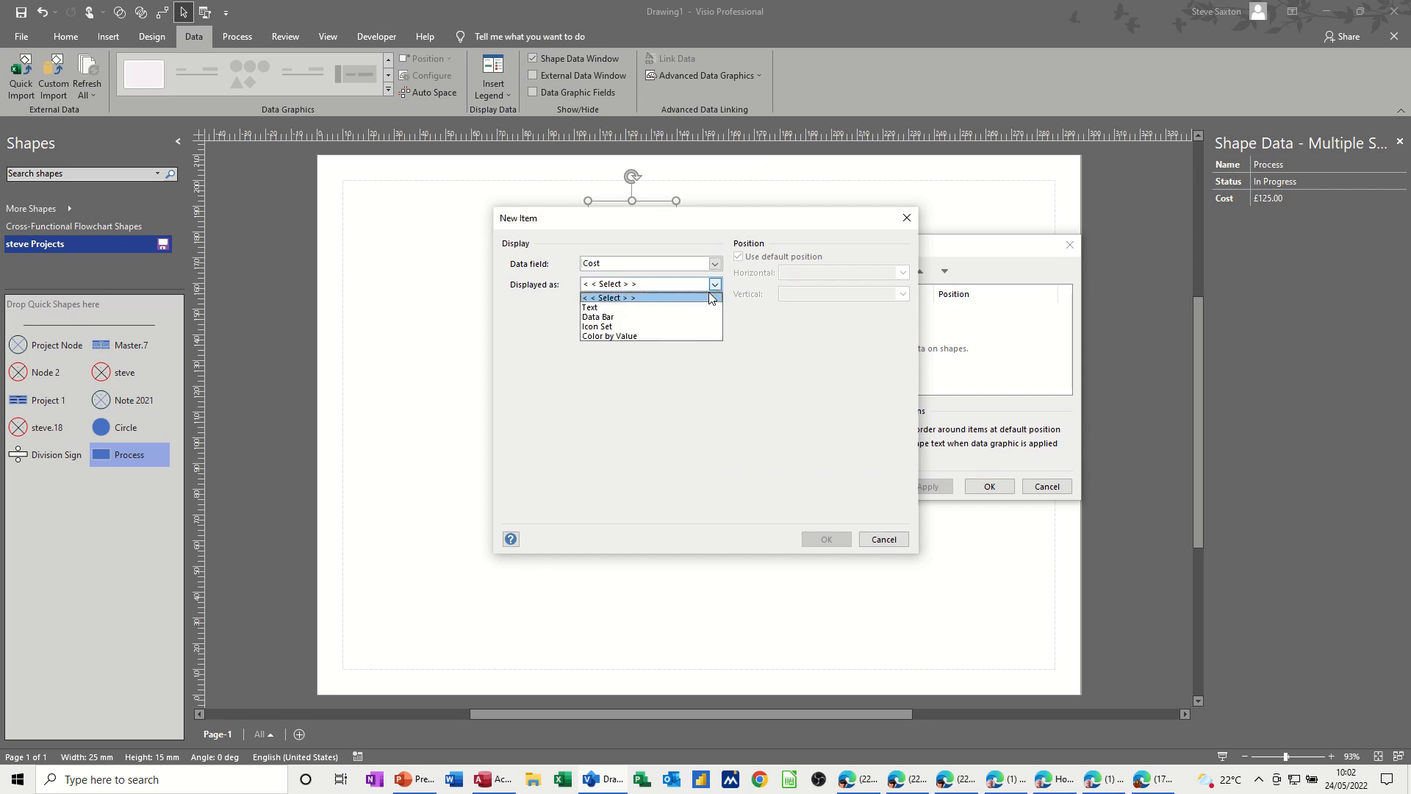
{"action": "left_click", "coordinate": [643, 326]}
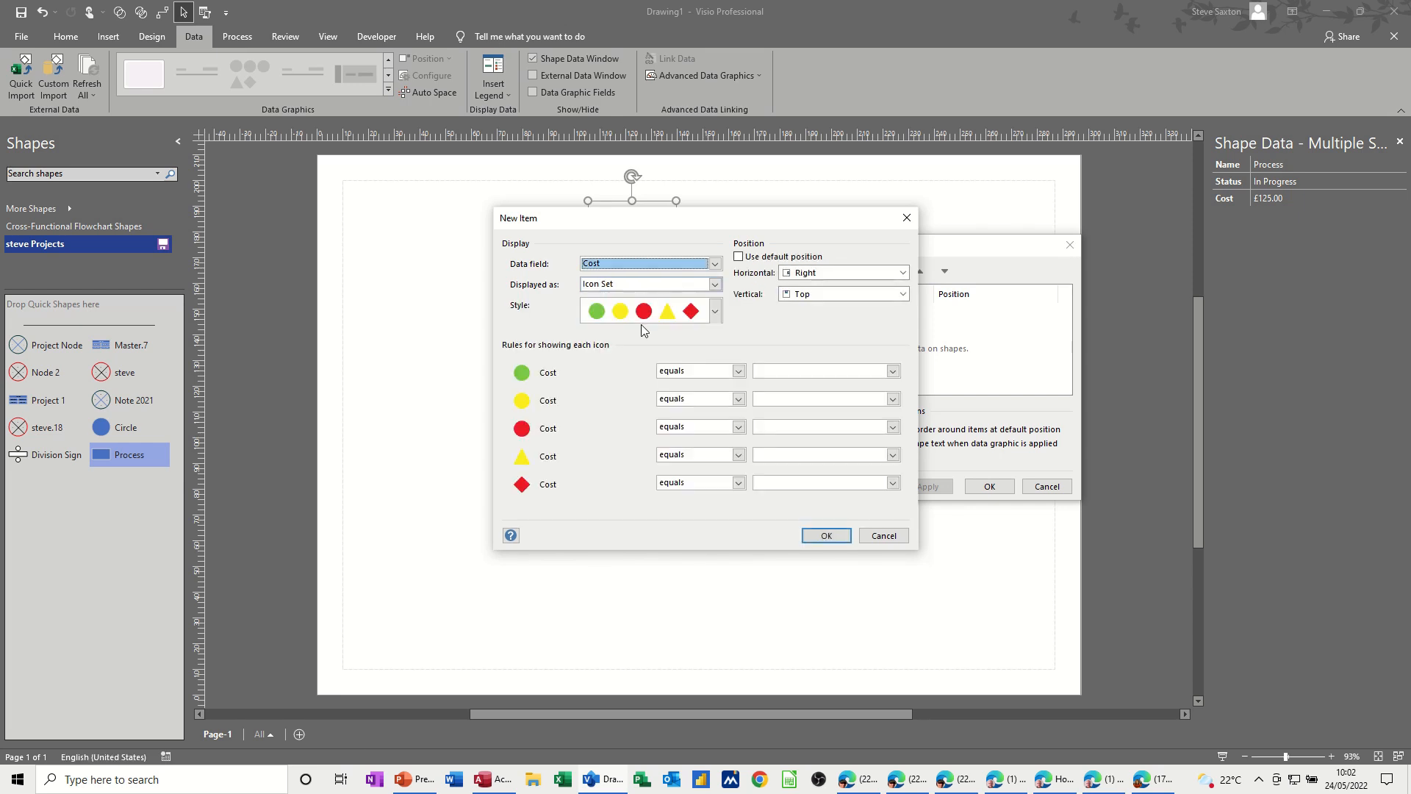
{"action": "left_click", "coordinate": [713, 314]}
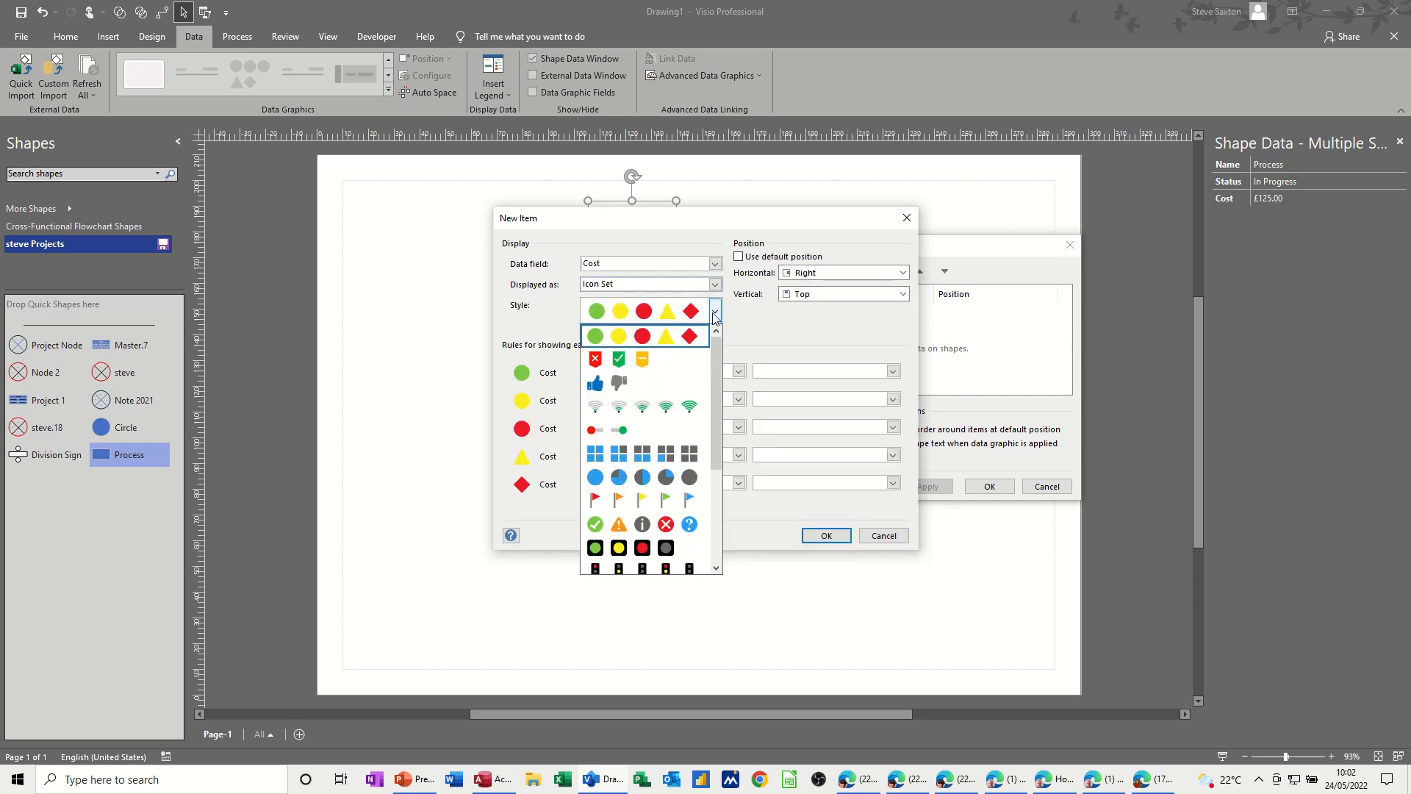
{"action": "scroll", "coordinate": [713, 382], "scroll_direction": "down", "scroll_amount": 1}
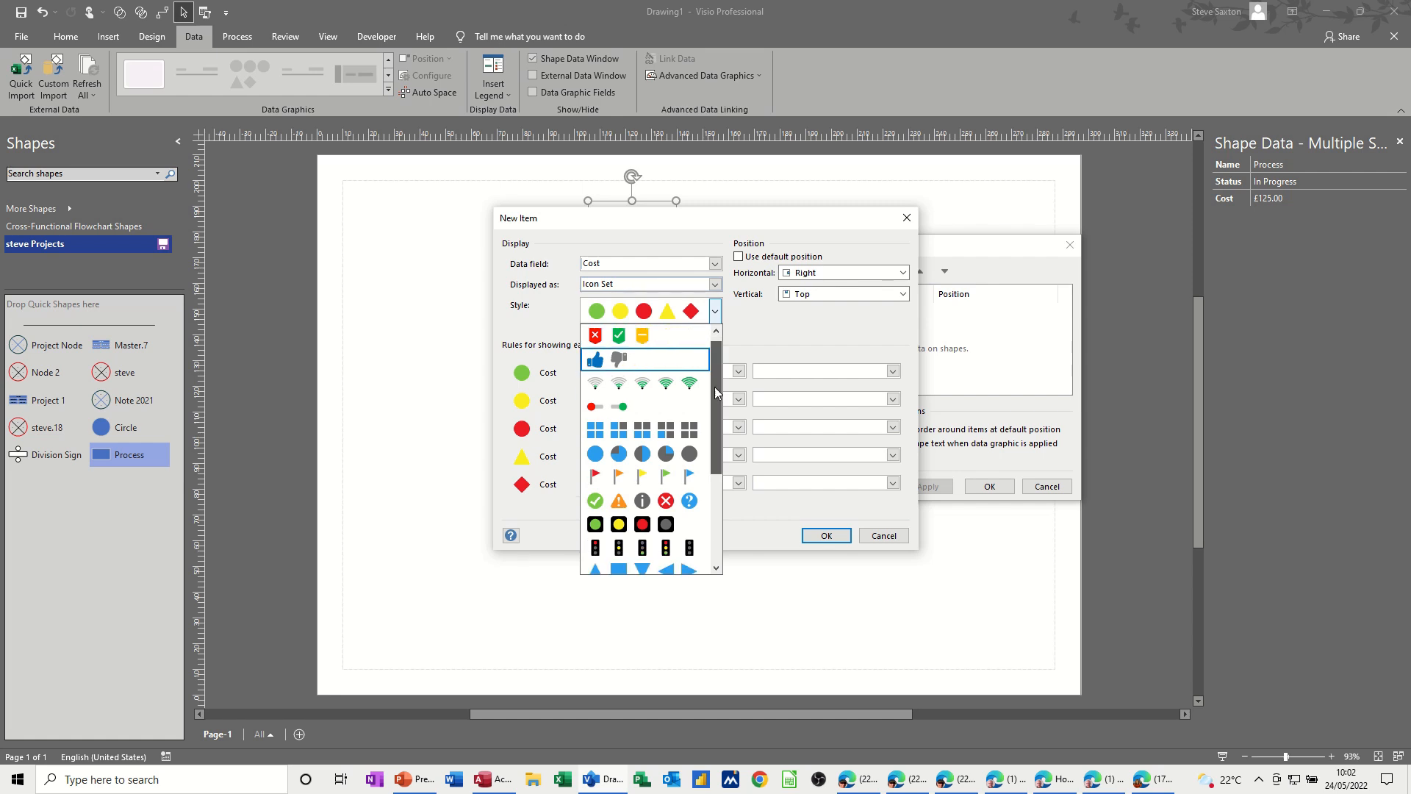
{"action": "left_click_drag", "start_coordinate": [715, 387], "coordinate": [713, 456]}
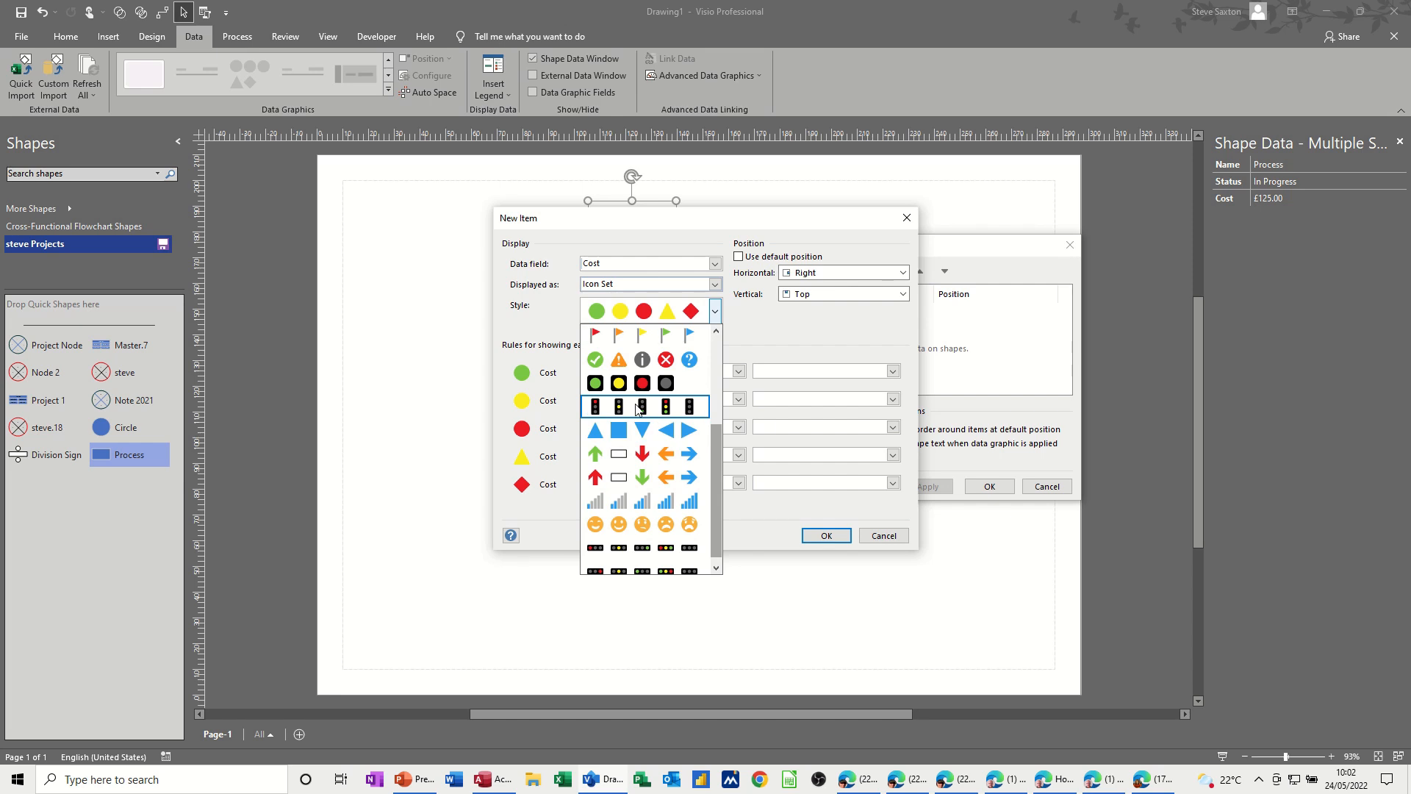
{"action": "left_click", "coordinate": [627, 388]}
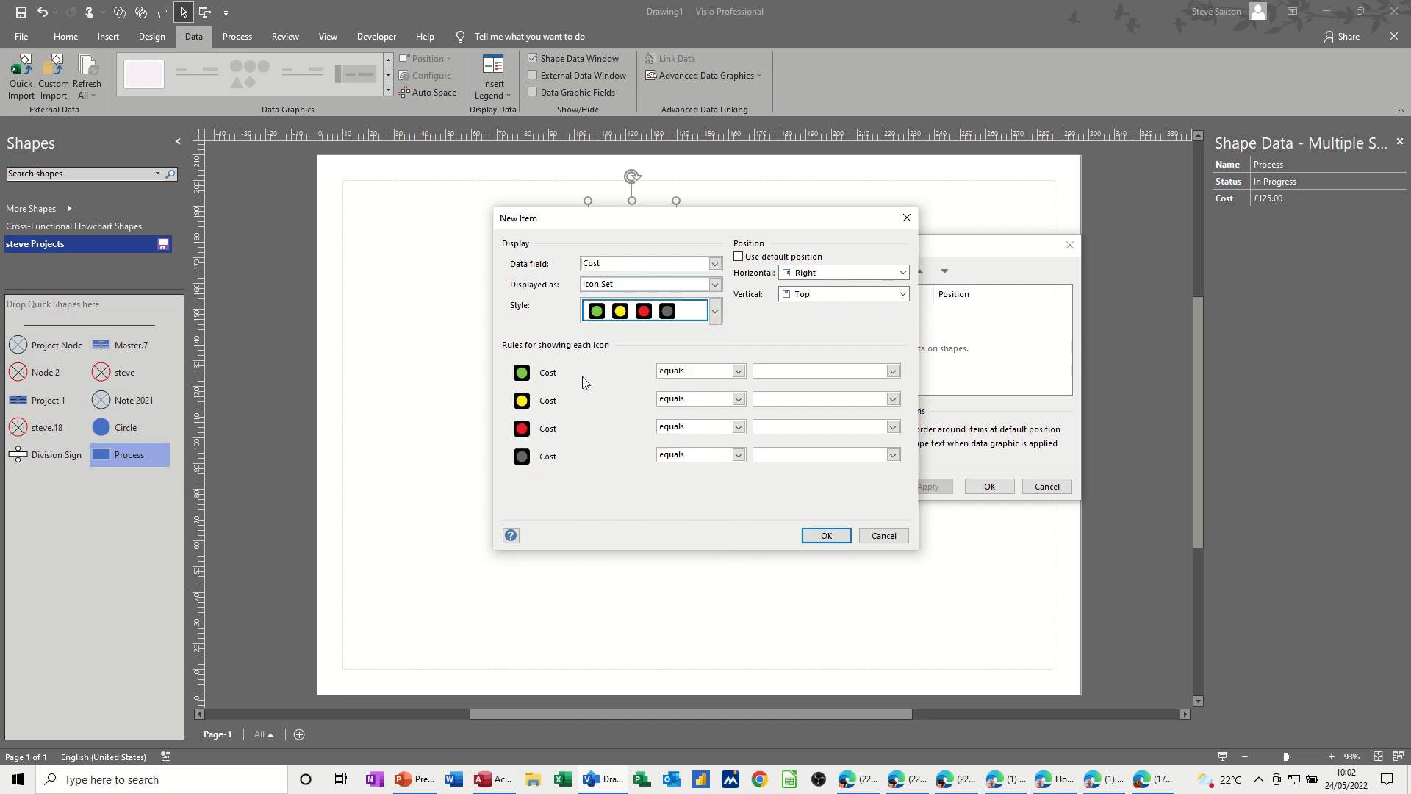
Step: Set the Cost rules to green for greater than 100, yellow for greater than 50 and red for less than or equal to 50
{"action": "left_click", "coordinate": [739, 373]}
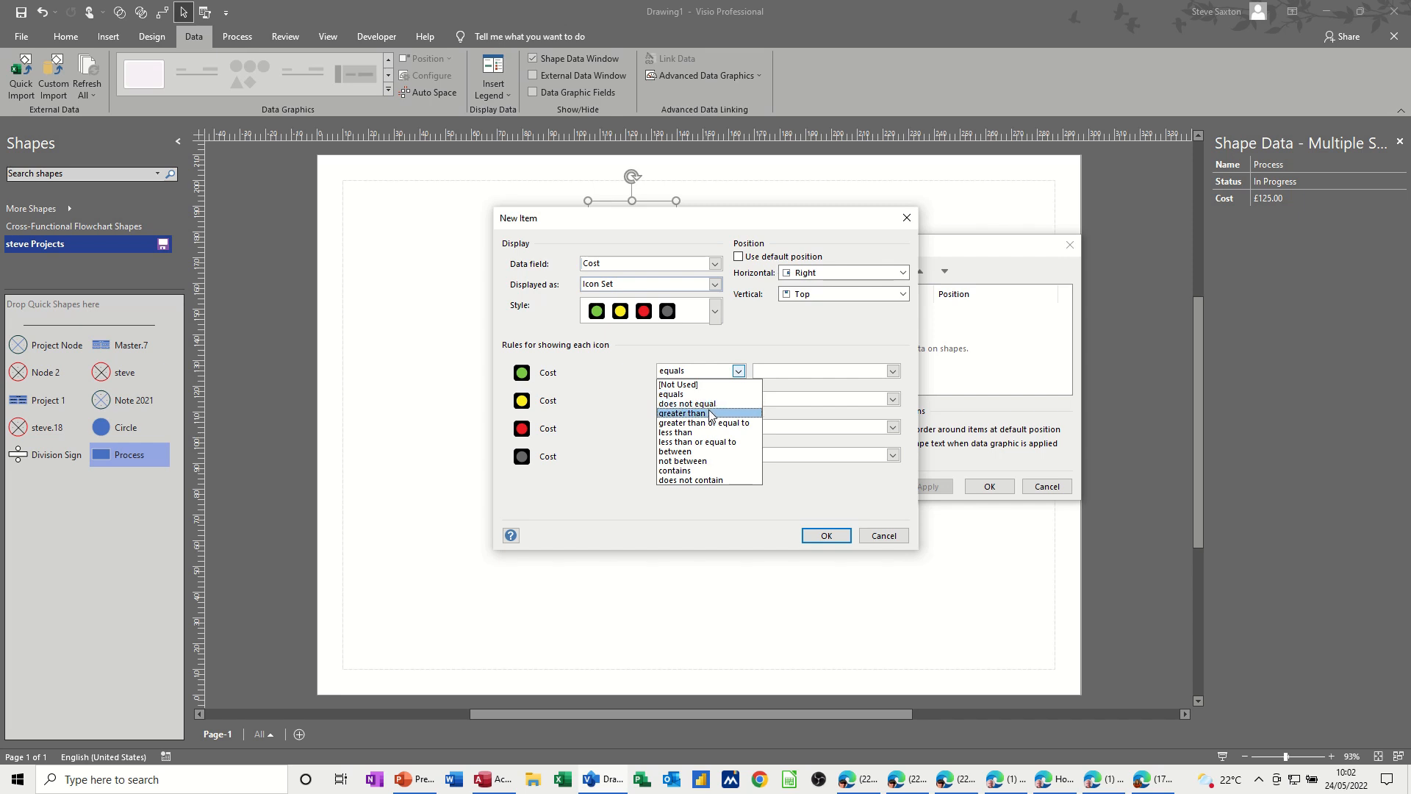
{"action": "left_click", "coordinate": [710, 413]}
{"action": "left_click", "coordinate": [771, 372]}
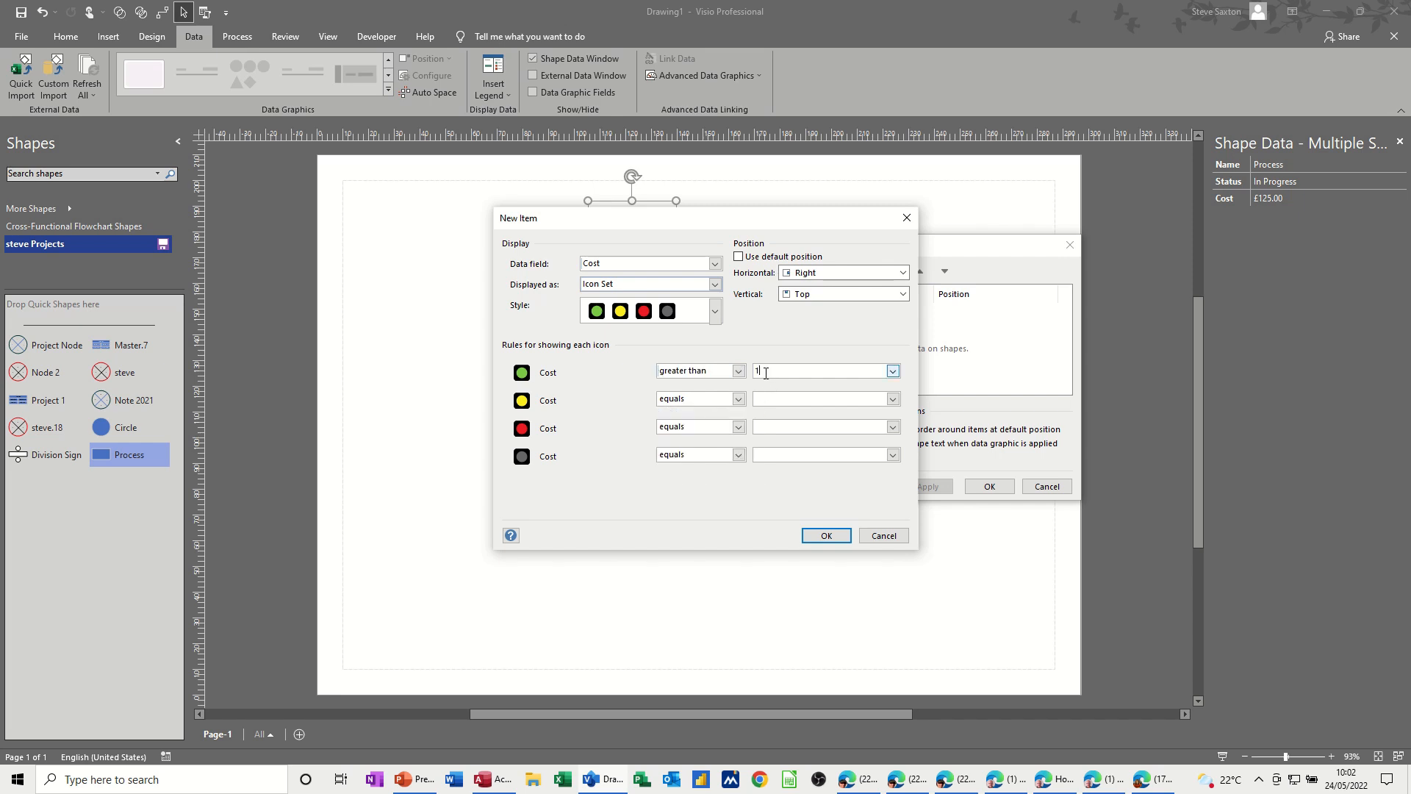
{"action": "left_click", "coordinate": [739, 399]}
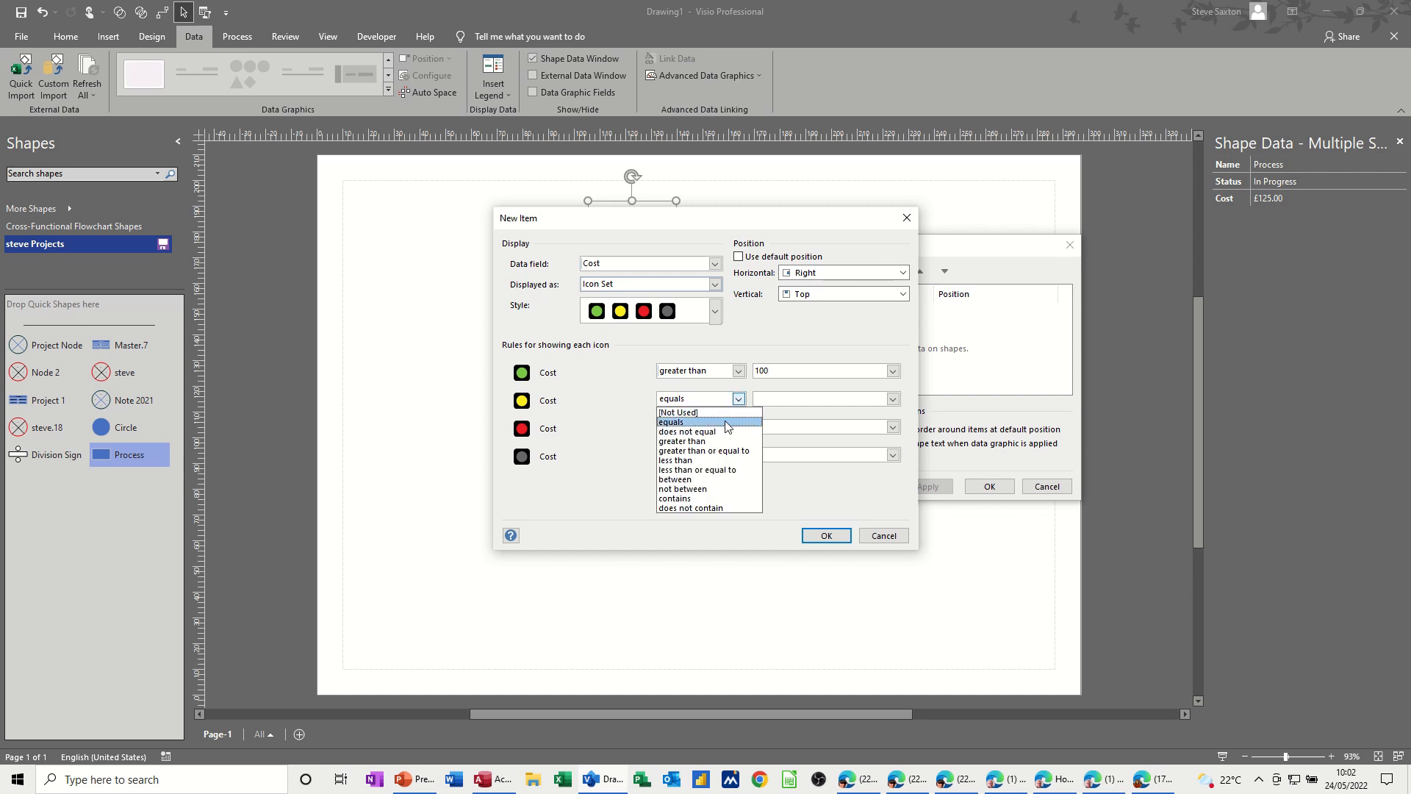
{"action": "left_click", "coordinate": [717, 441]}
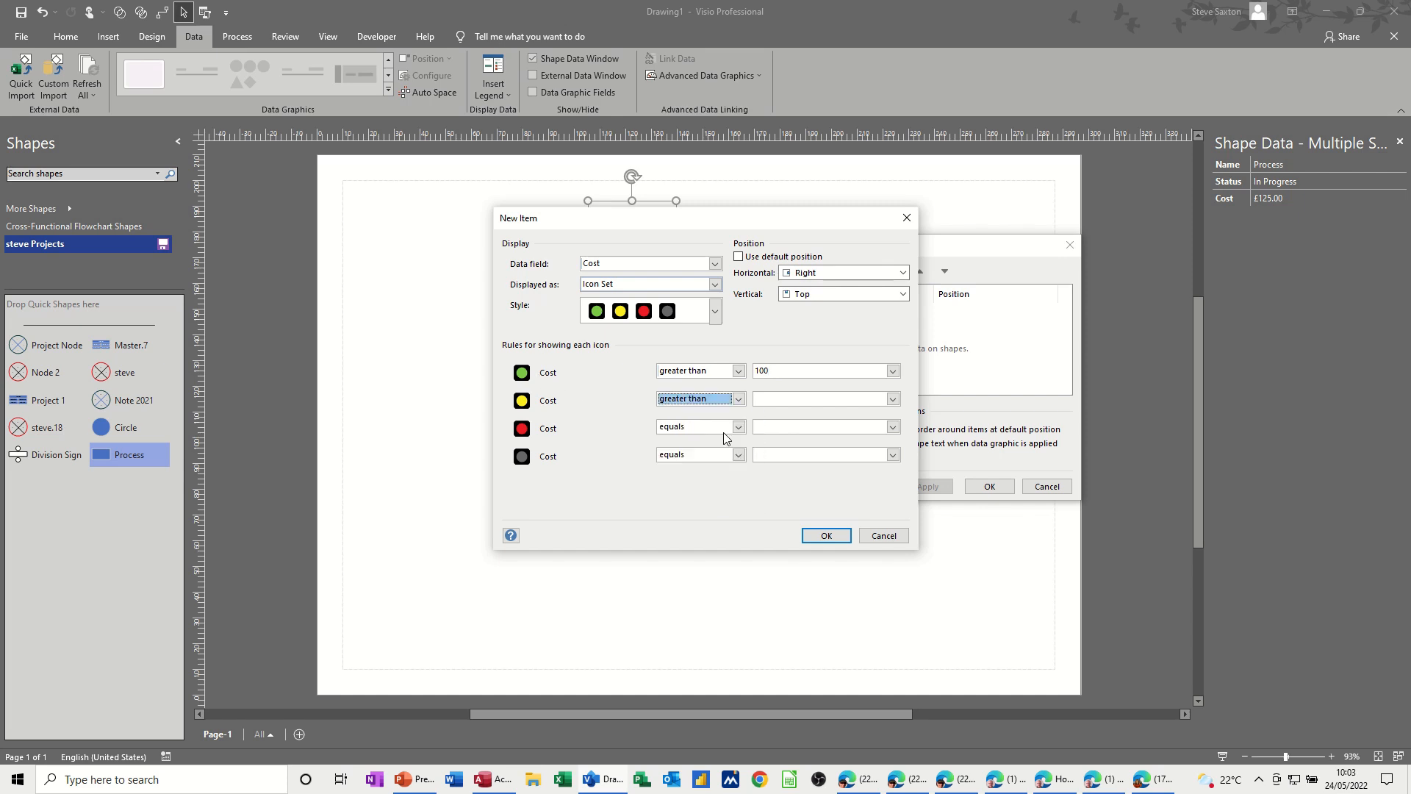
{"action": "left_click", "coordinate": [770, 398]}
{"action": "type", "text": "50"}
{"action": "left_click", "coordinate": [738, 427]}
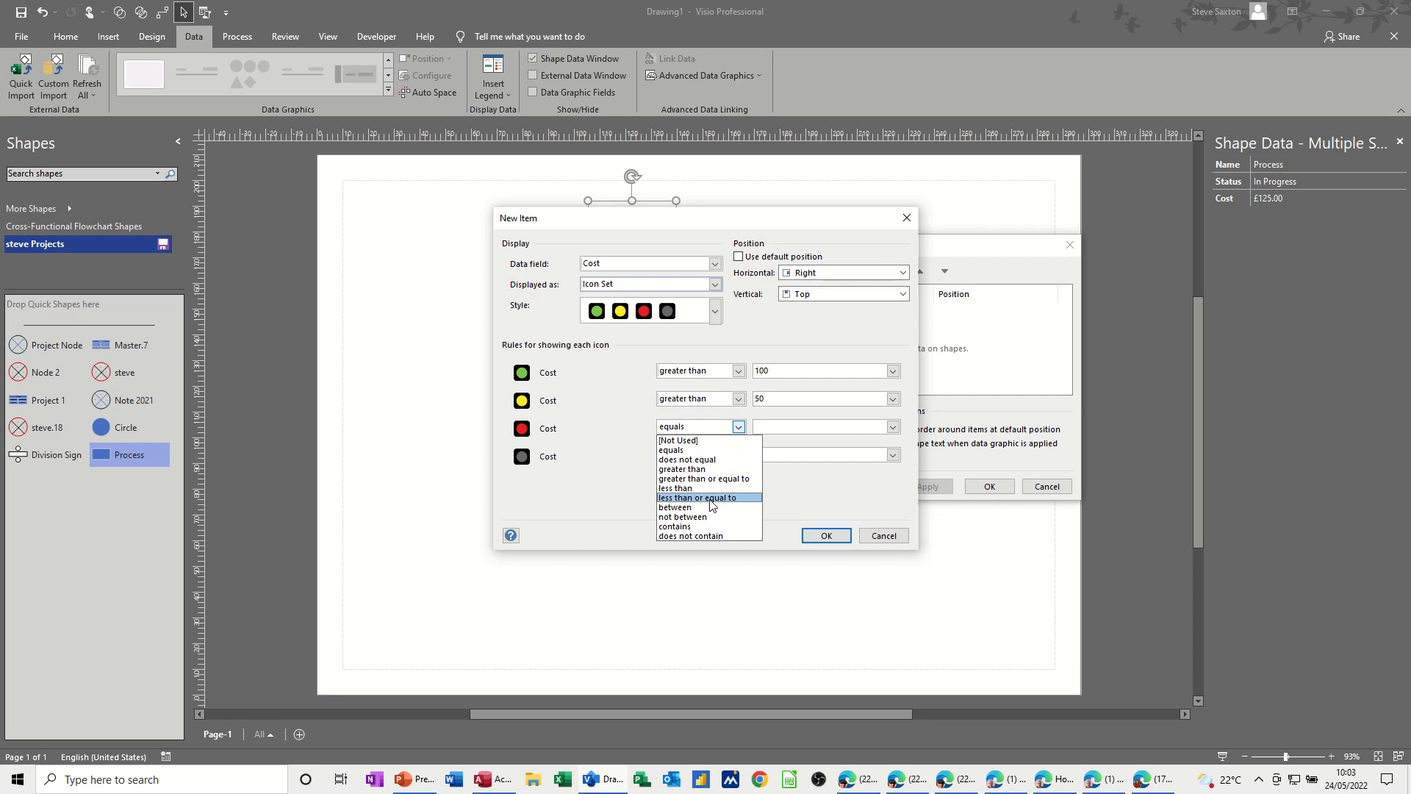
{"action": "left_click", "coordinate": [704, 498]}
{"action": "left_click", "coordinate": [765, 430]}
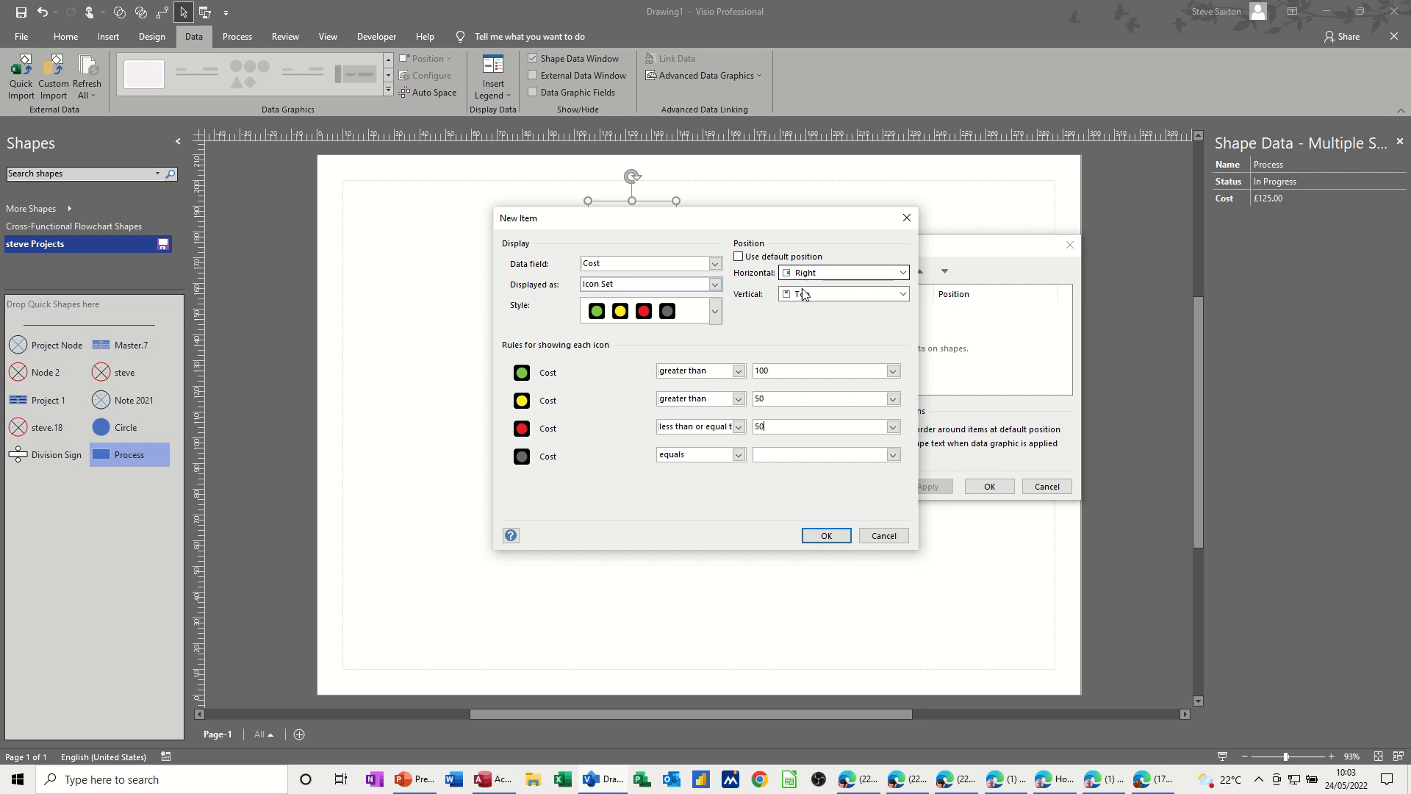
Step: Place the icon at Right Edge horizontally and Top vertically, and apply the data graphic to the selected shapes
{"action": "left_click", "coordinate": [903, 274]}
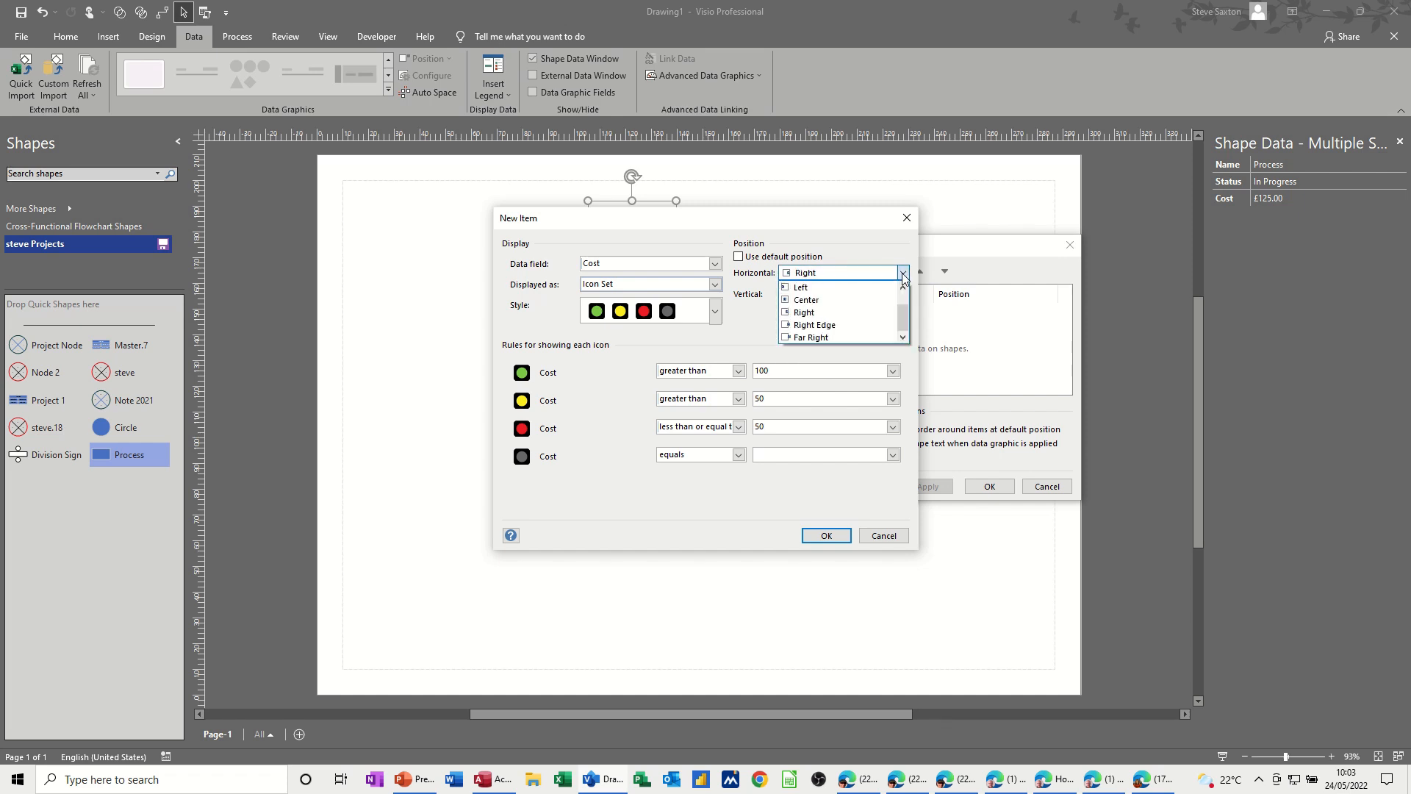
{"action": "left_click", "coordinate": [830, 328]}
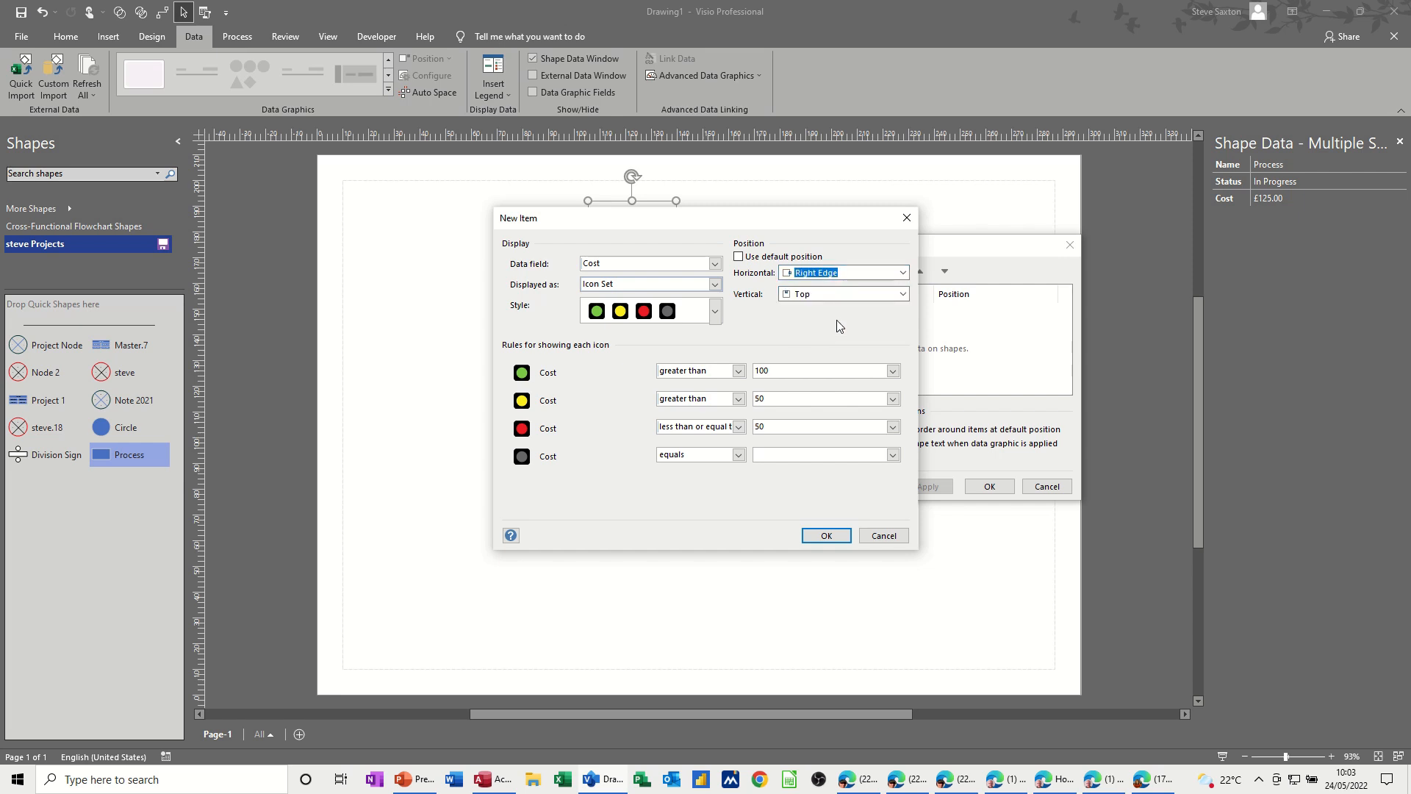
{"action": "left_click", "coordinate": [903, 294]}
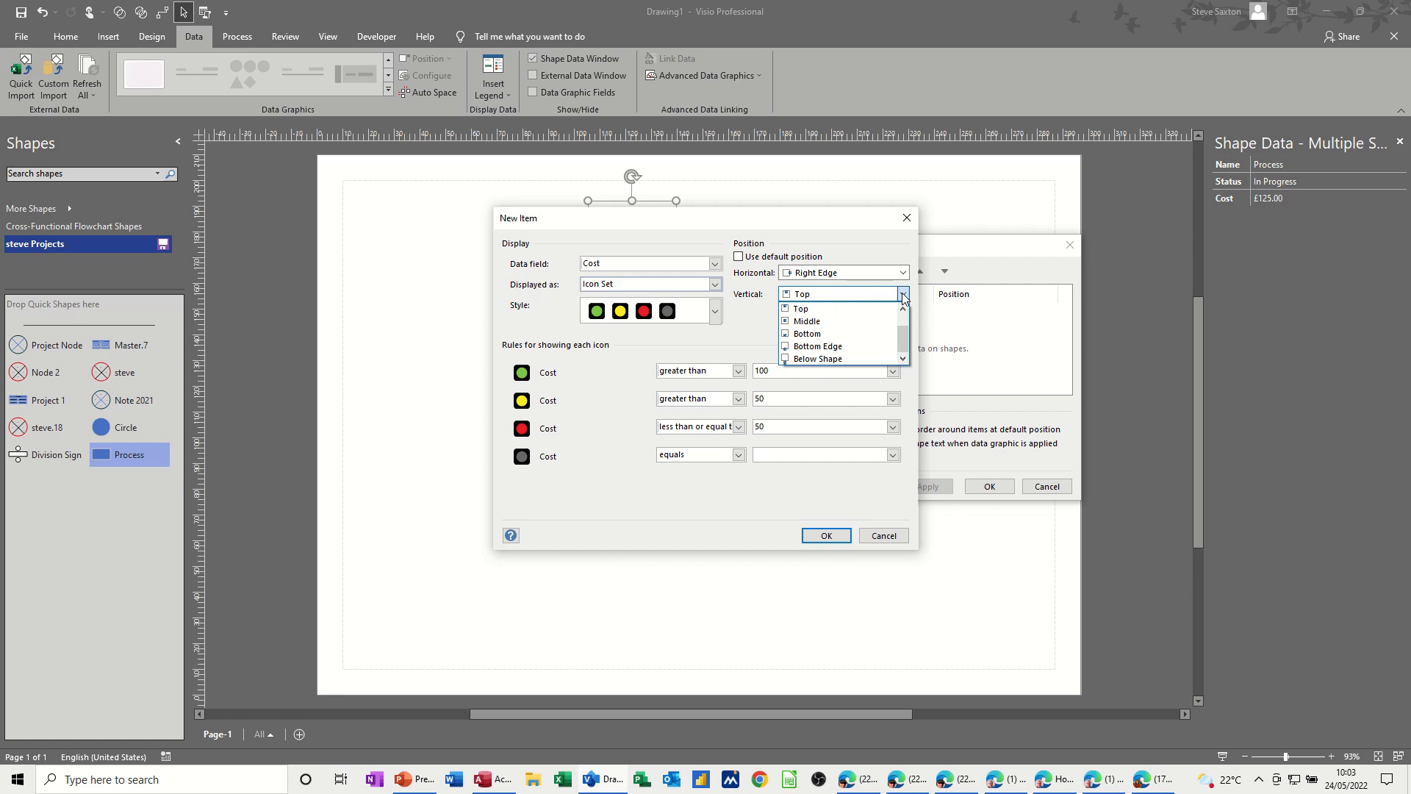
{"action": "left_click", "coordinate": [903, 294]}
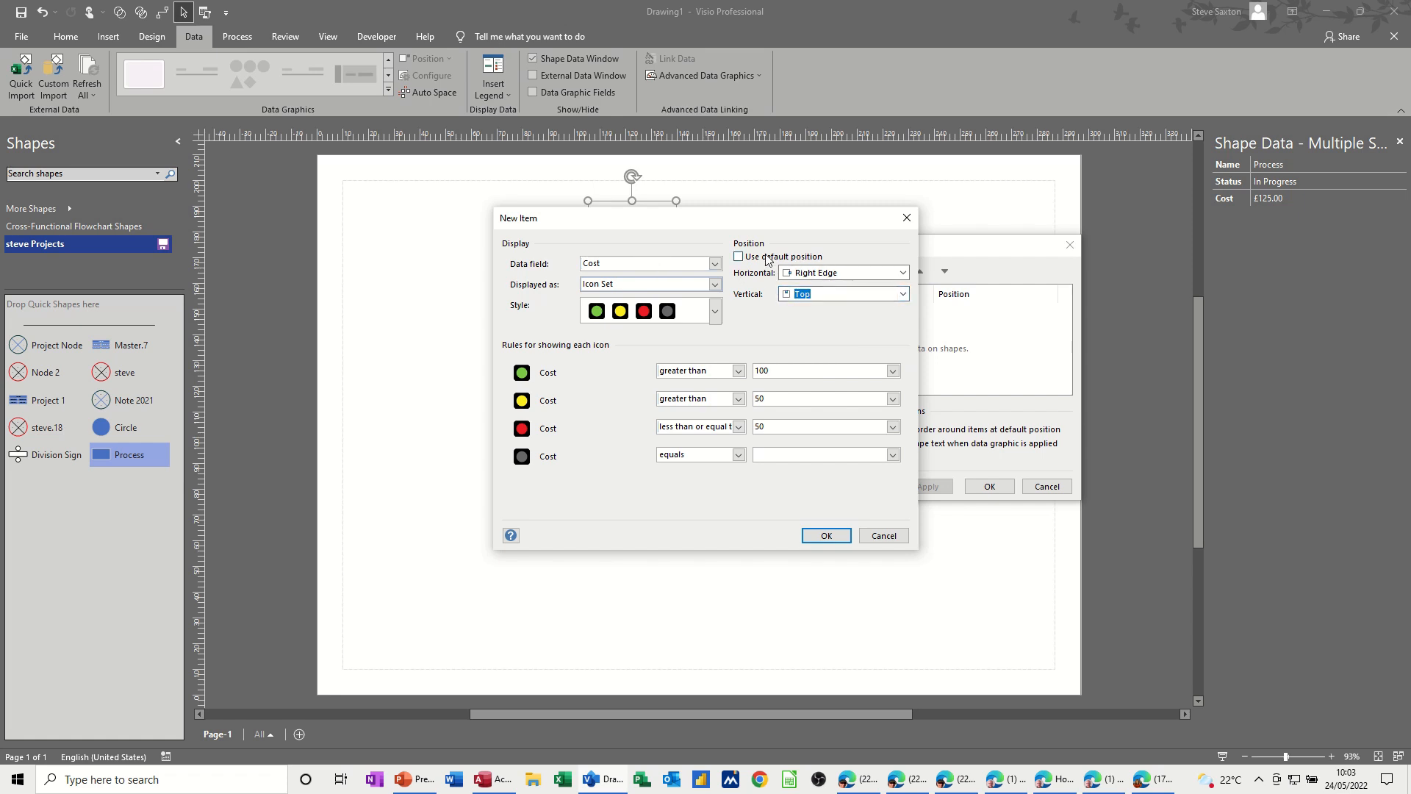
{"action": "left_click", "coordinate": [825, 535]}
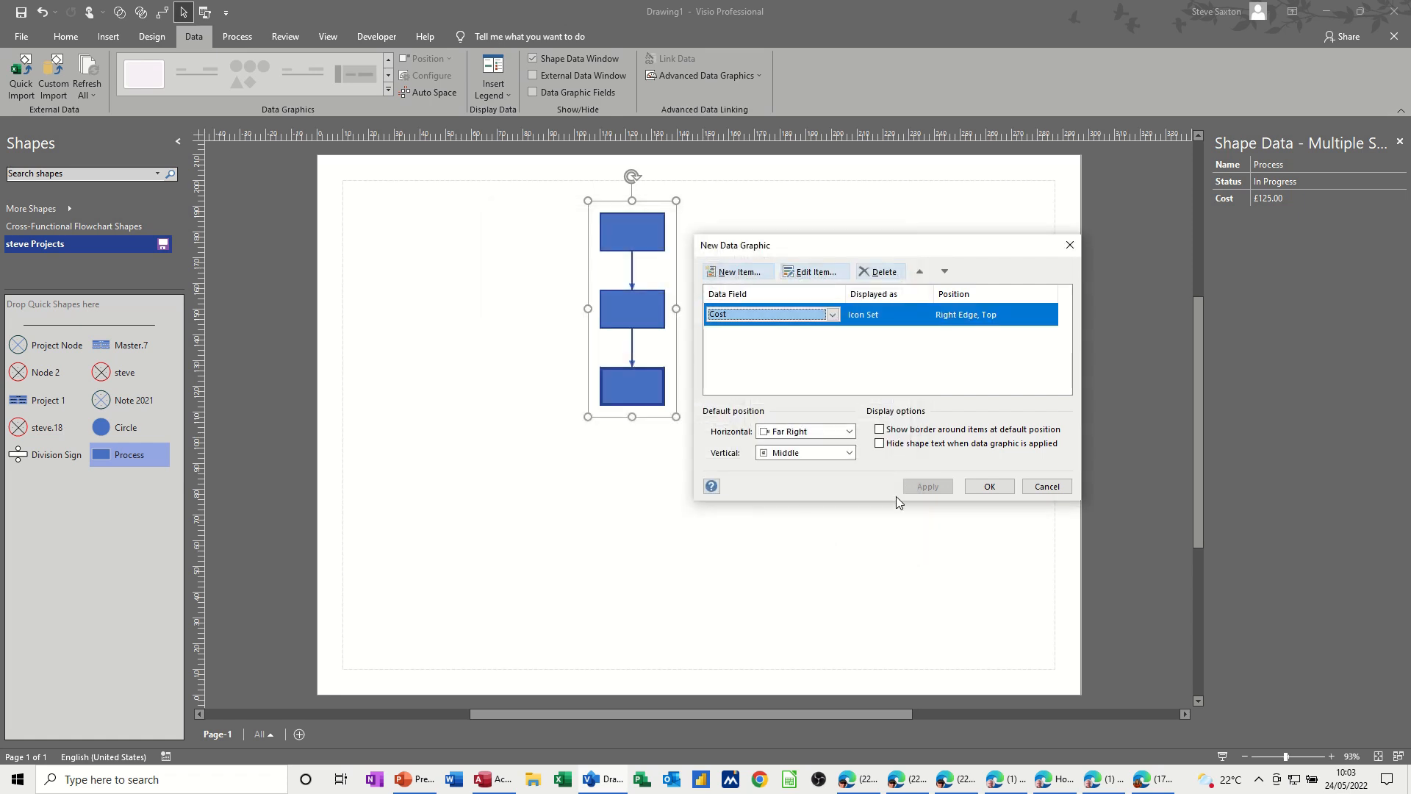
{"action": "left_click", "coordinate": [973, 487]}
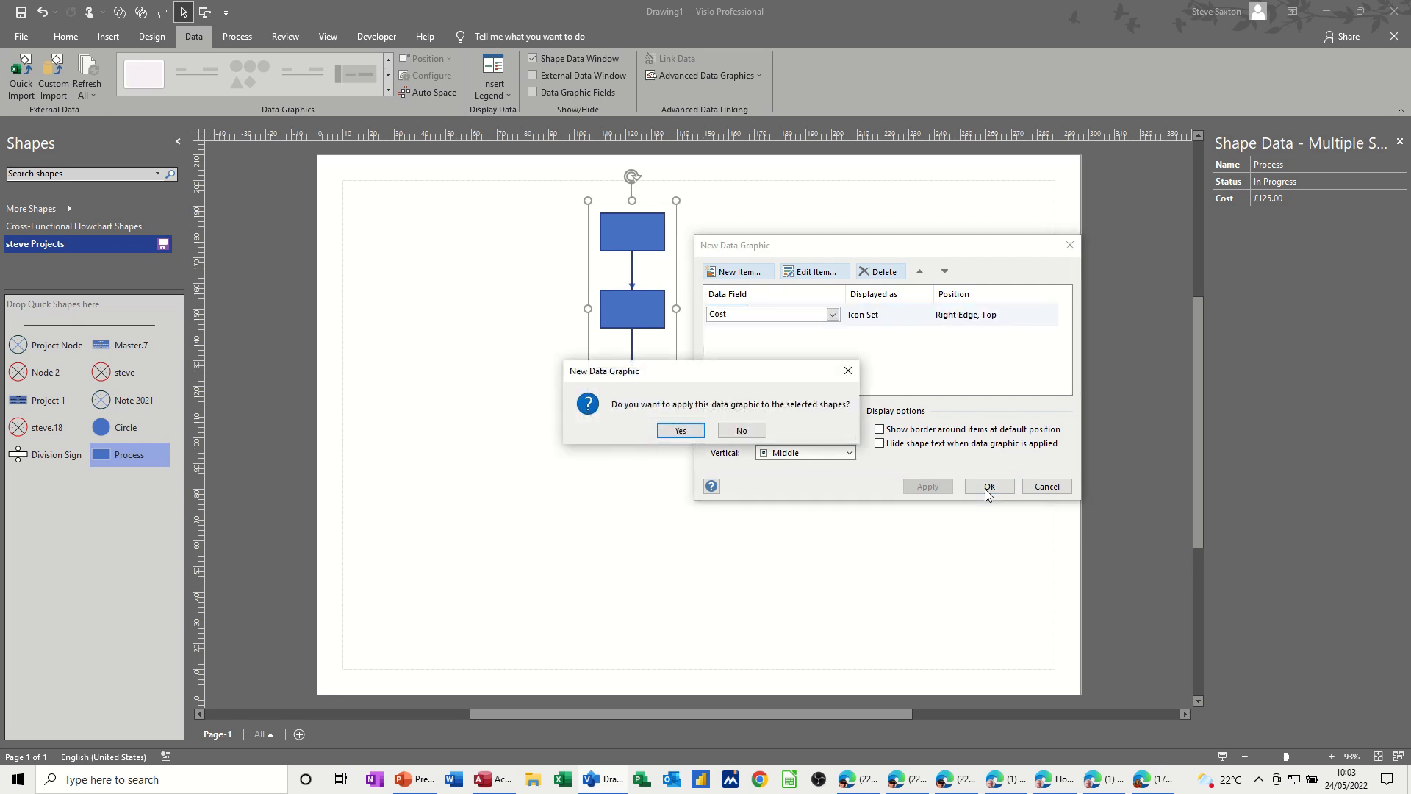
{"action": "left_click", "coordinate": [695, 430]}
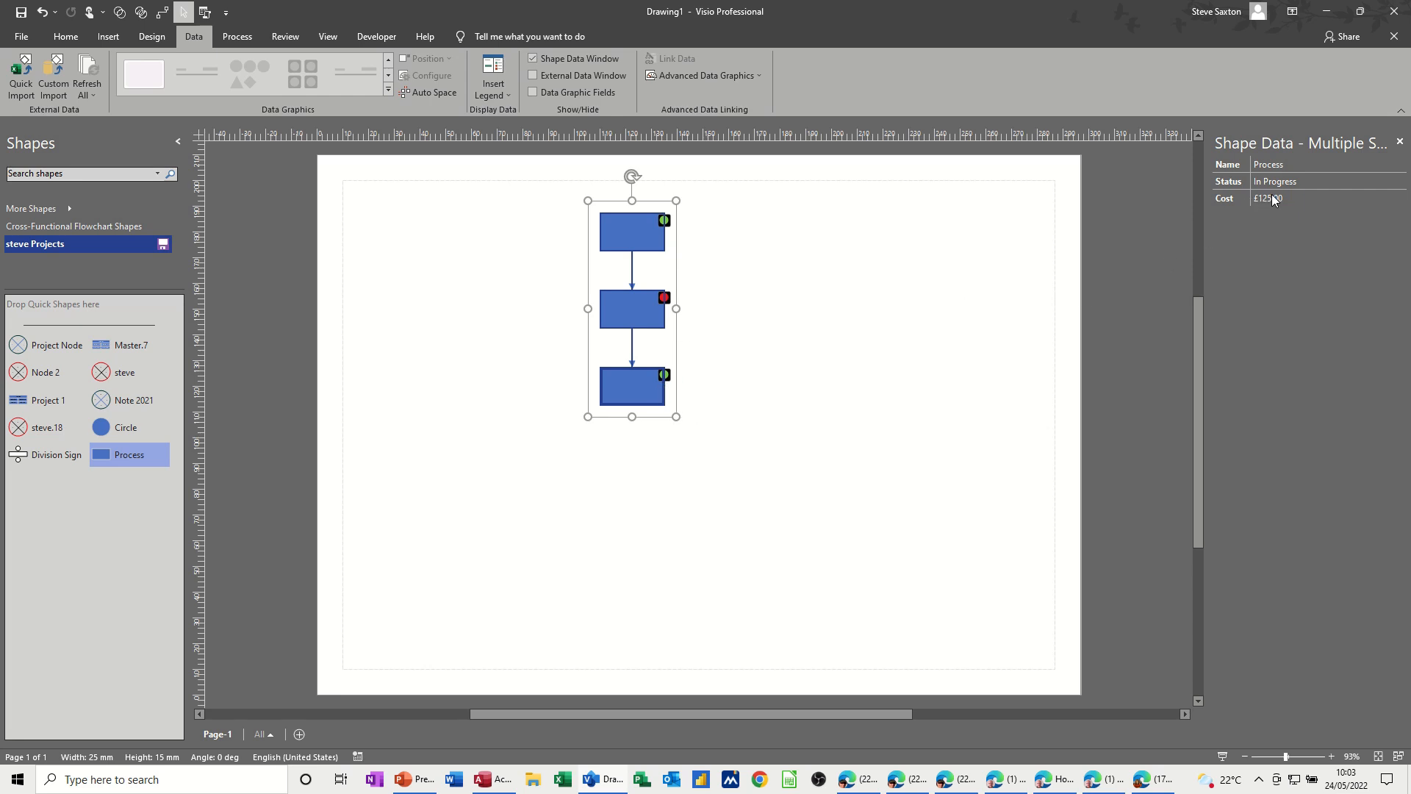
Step: Check each shape's Cost against its icon and set the bottom Process shape's Cost to 75
{"action": "left_click", "coordinate": [799, 249]}
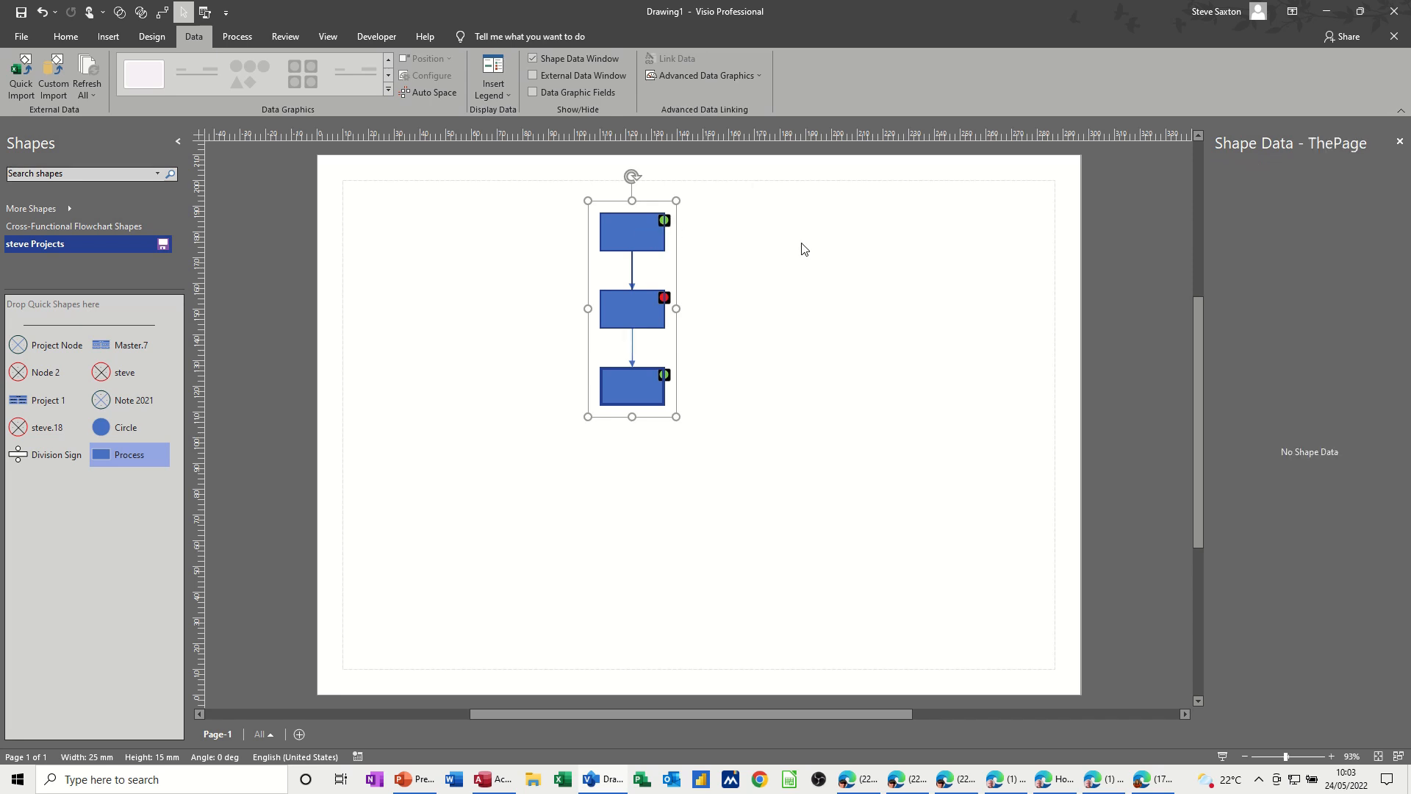
{"action": "left_click", "coordinate": [637, 237]}
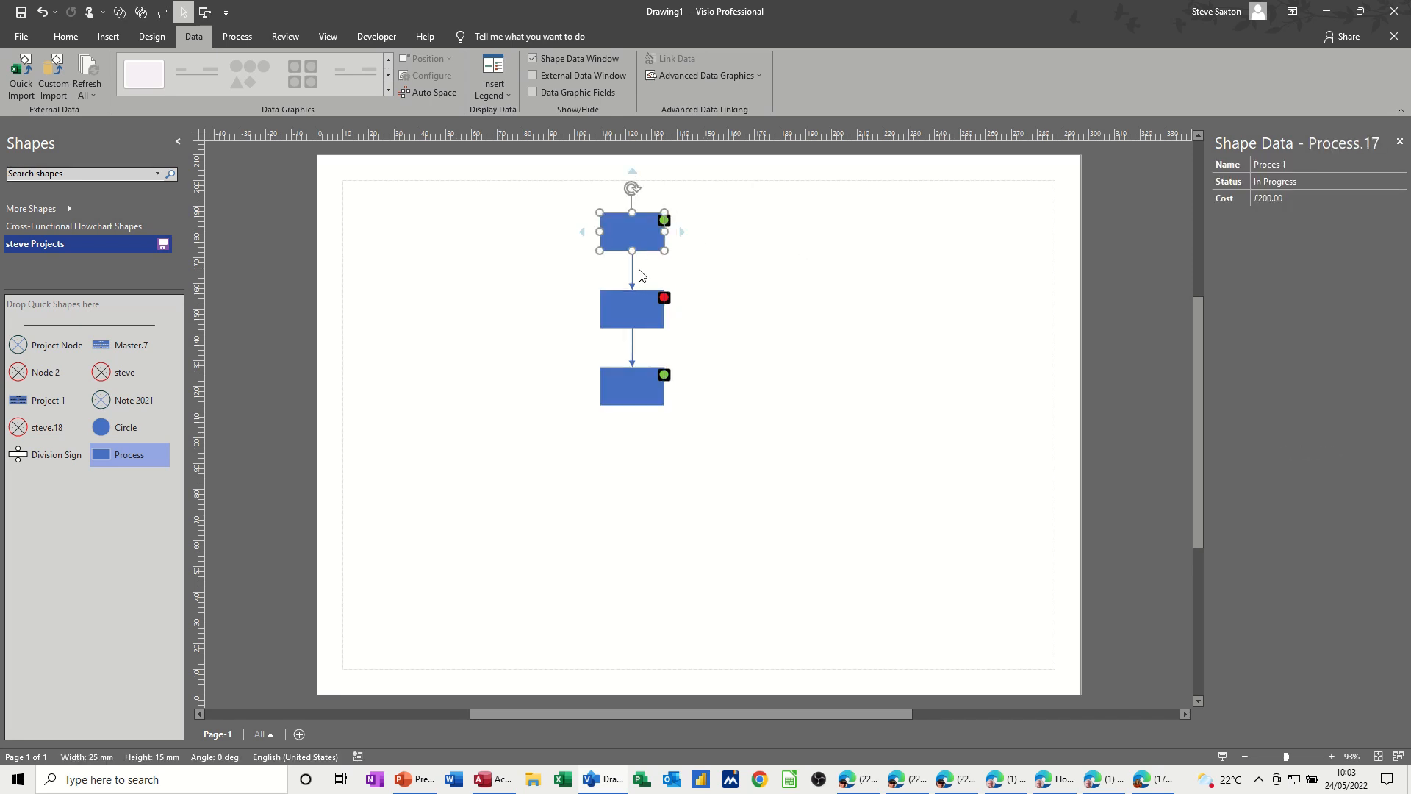
{"action": "left_click", "coordinate": [638, 309]}
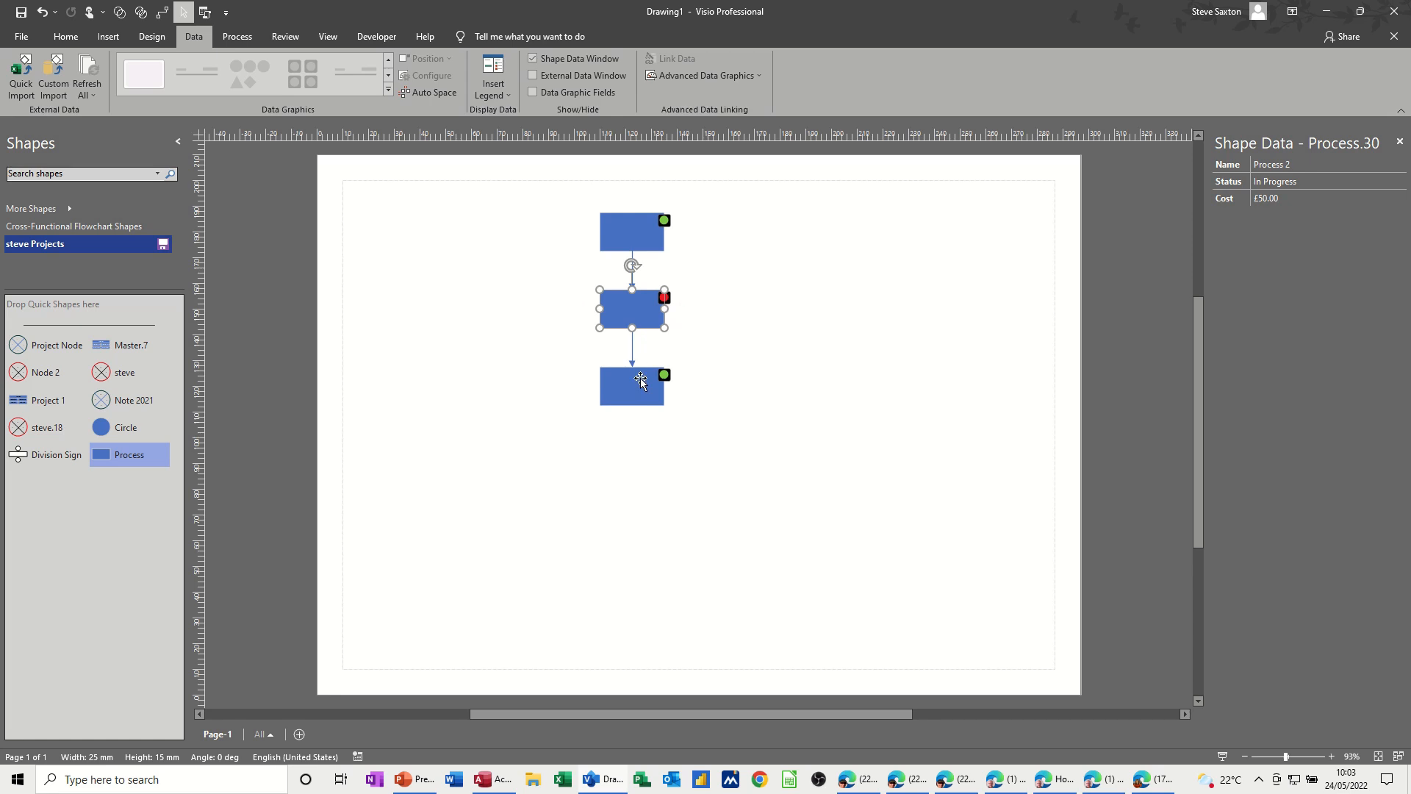
{"action": "left_click", "coordinate": [642, 386]}
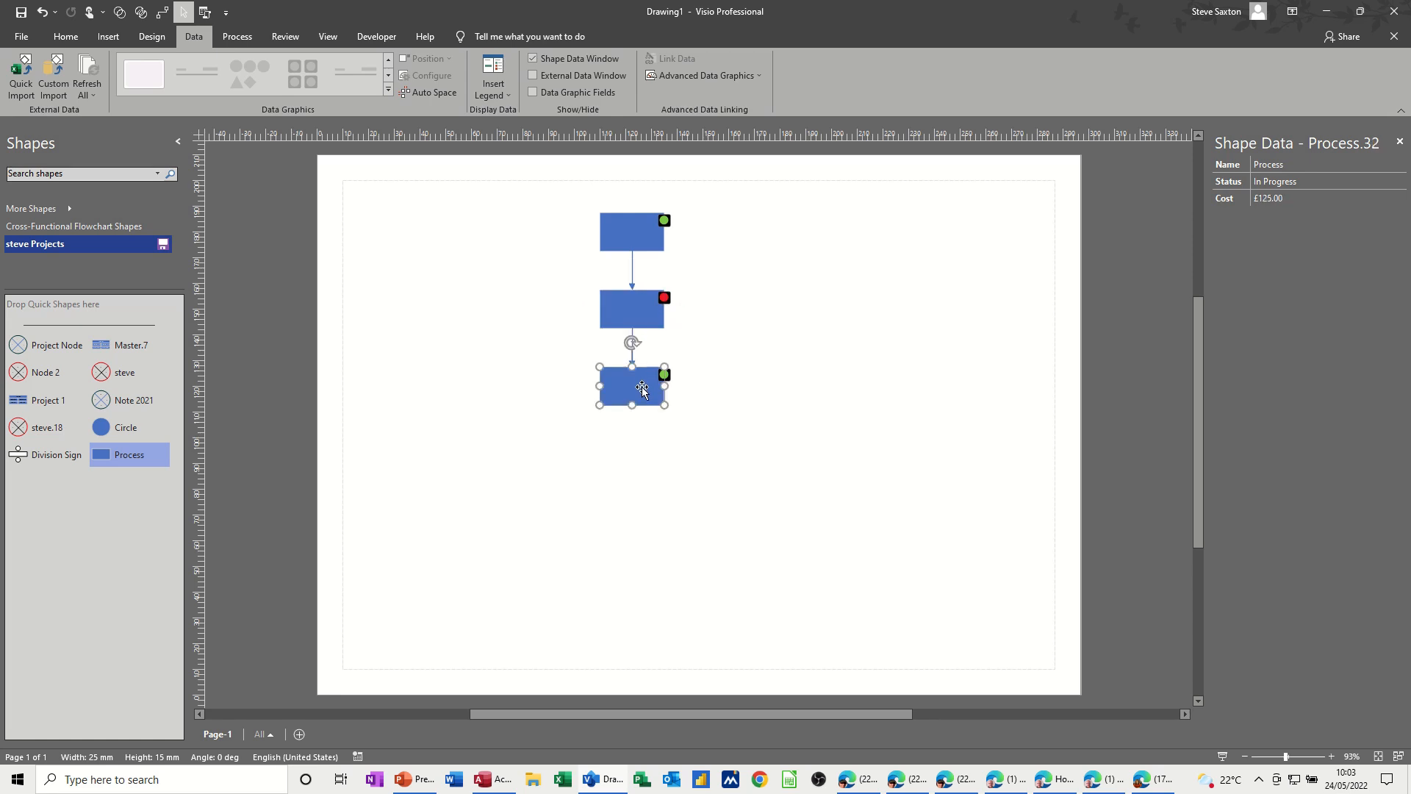
{"action": "left_click", "coordinate": [1289, 198]}
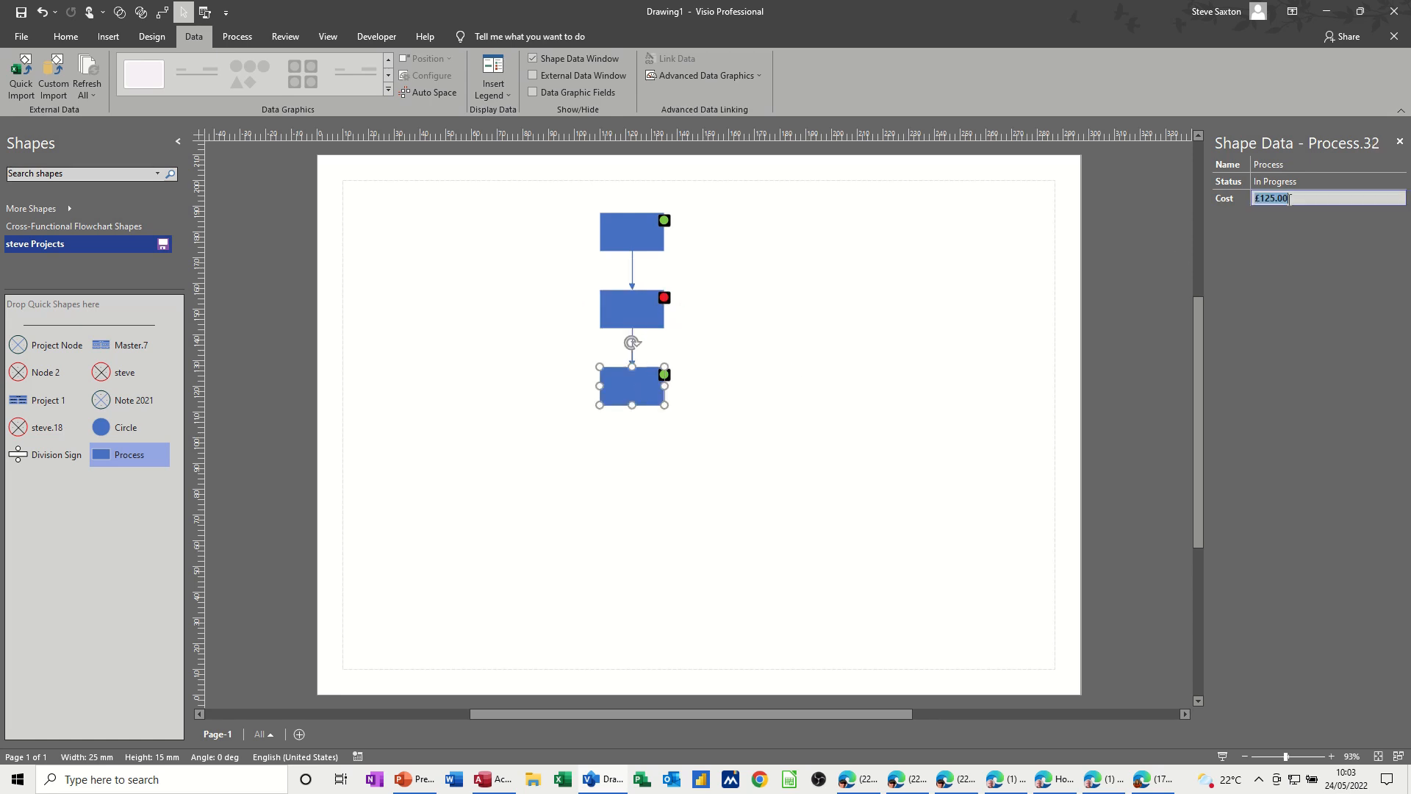
{"action": "type", "text": "75"}
{"action": "key", "text": "Return"}
{"action": "left_click", "coordinate": [717, 411]}
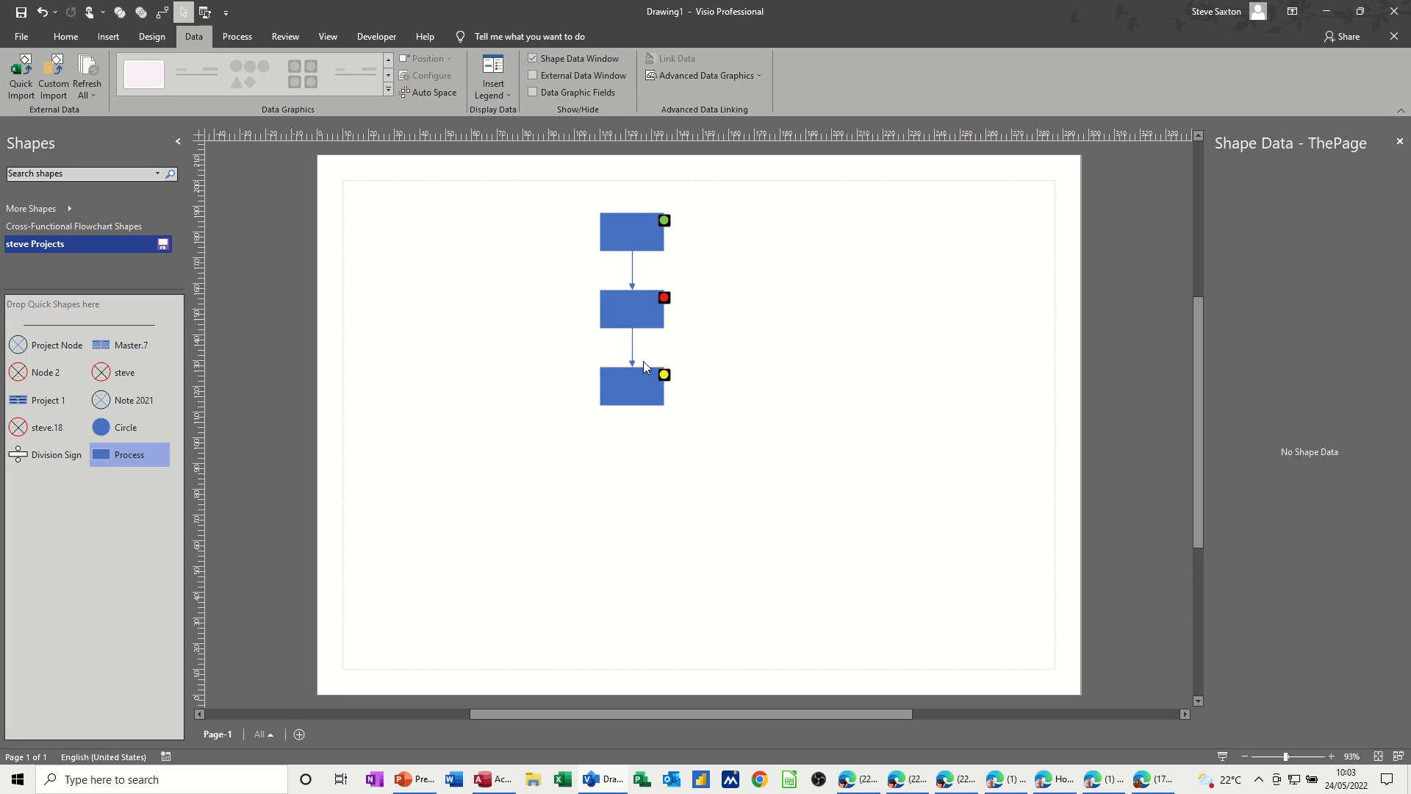
Step: Add a new item to the data graphic of all three flowchart shapes that displays the Name field as Text
{"action": "left_click_drag", "start_coordinate": [571, 197], "coordinate": [714, 438]}
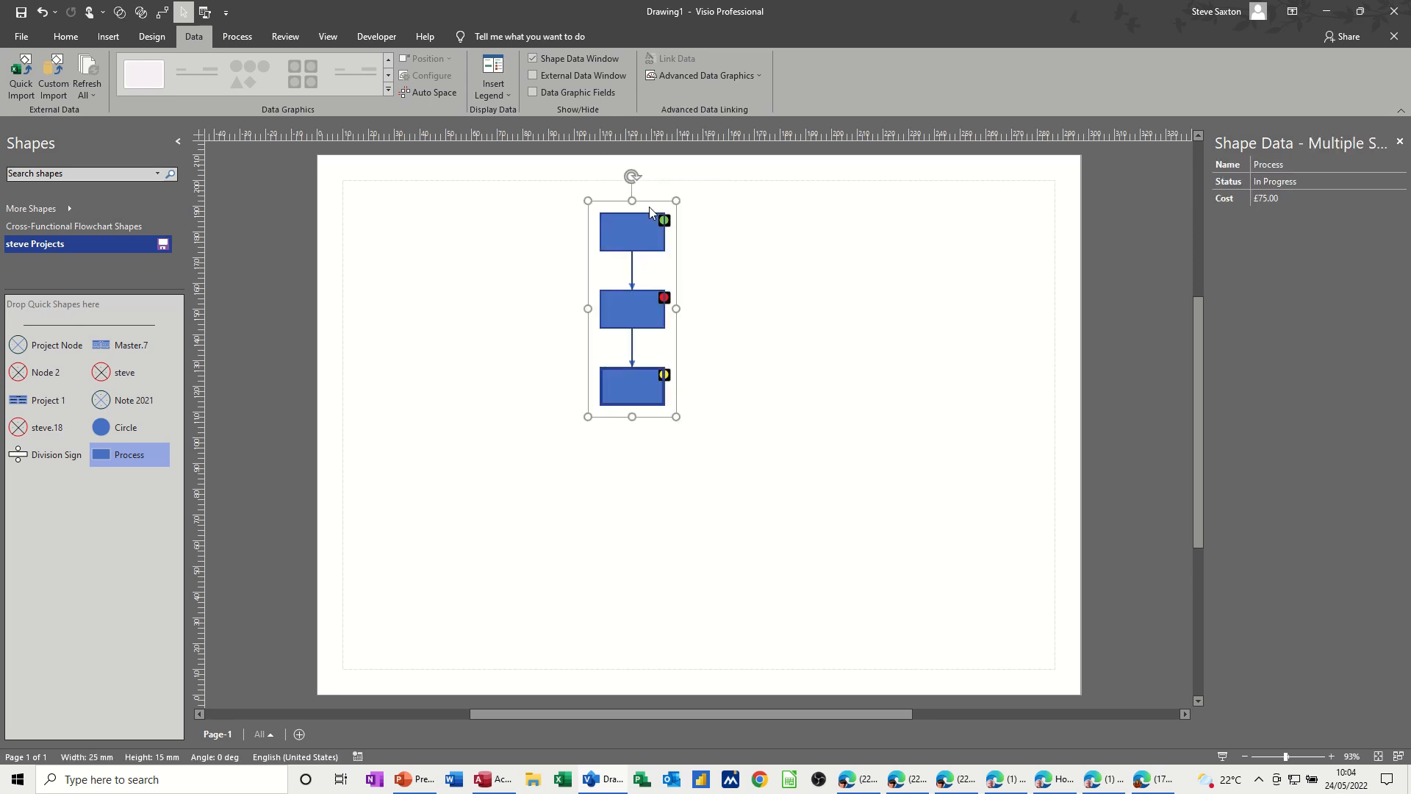
{"action": "left_click", "coordinate": [682, 75]}
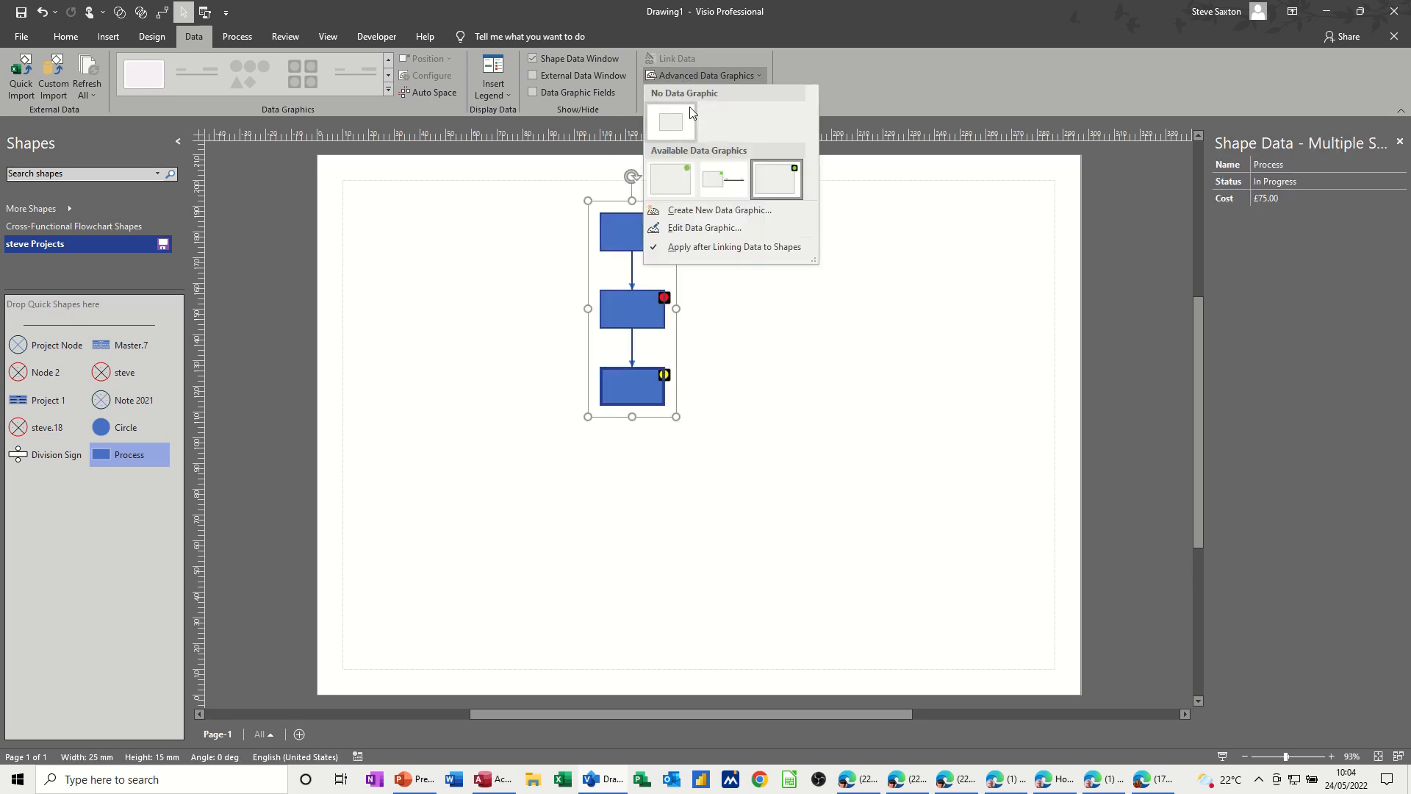
{"action": "mouse_move", "coordinate": [702, 226]}
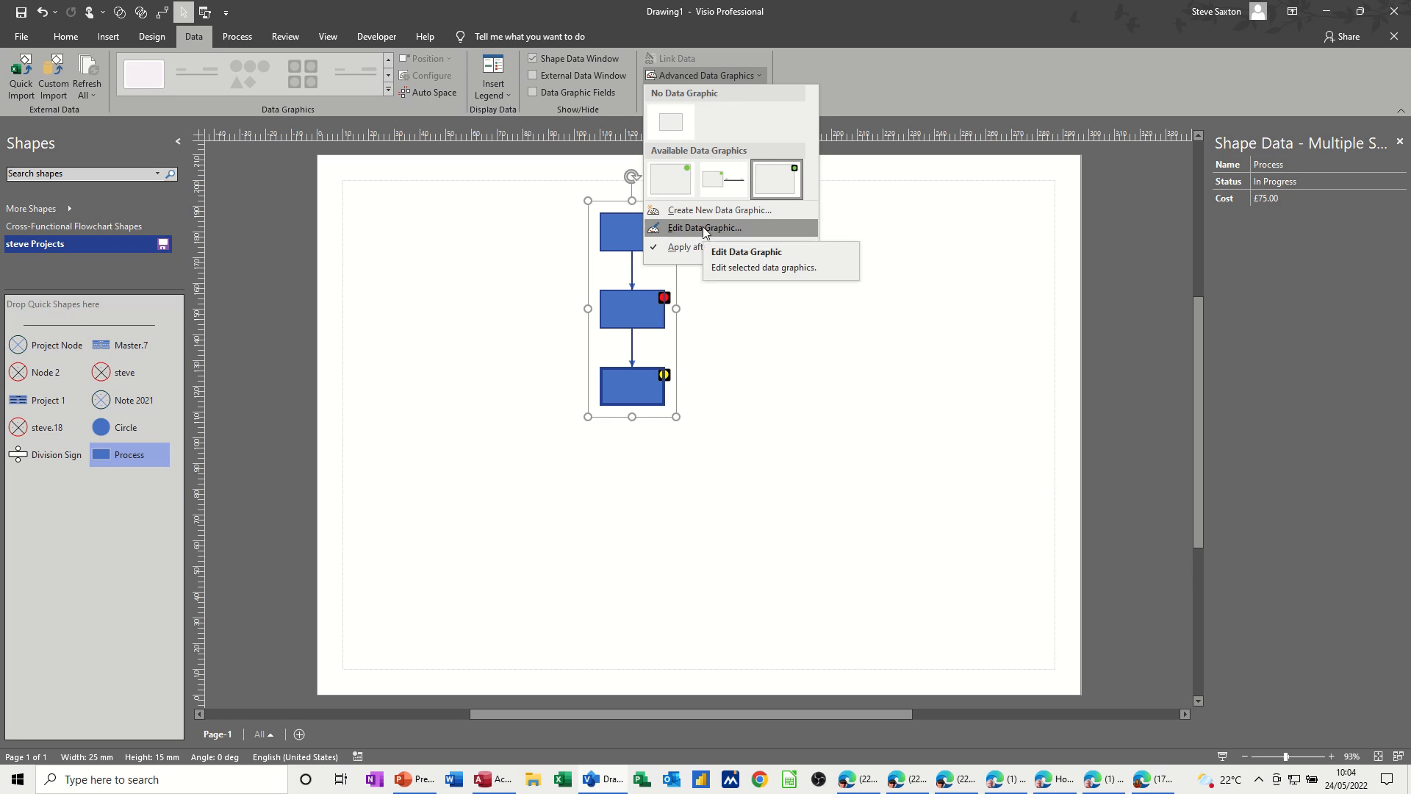
{"action": "left_click", "coordinate": [743, 249]}
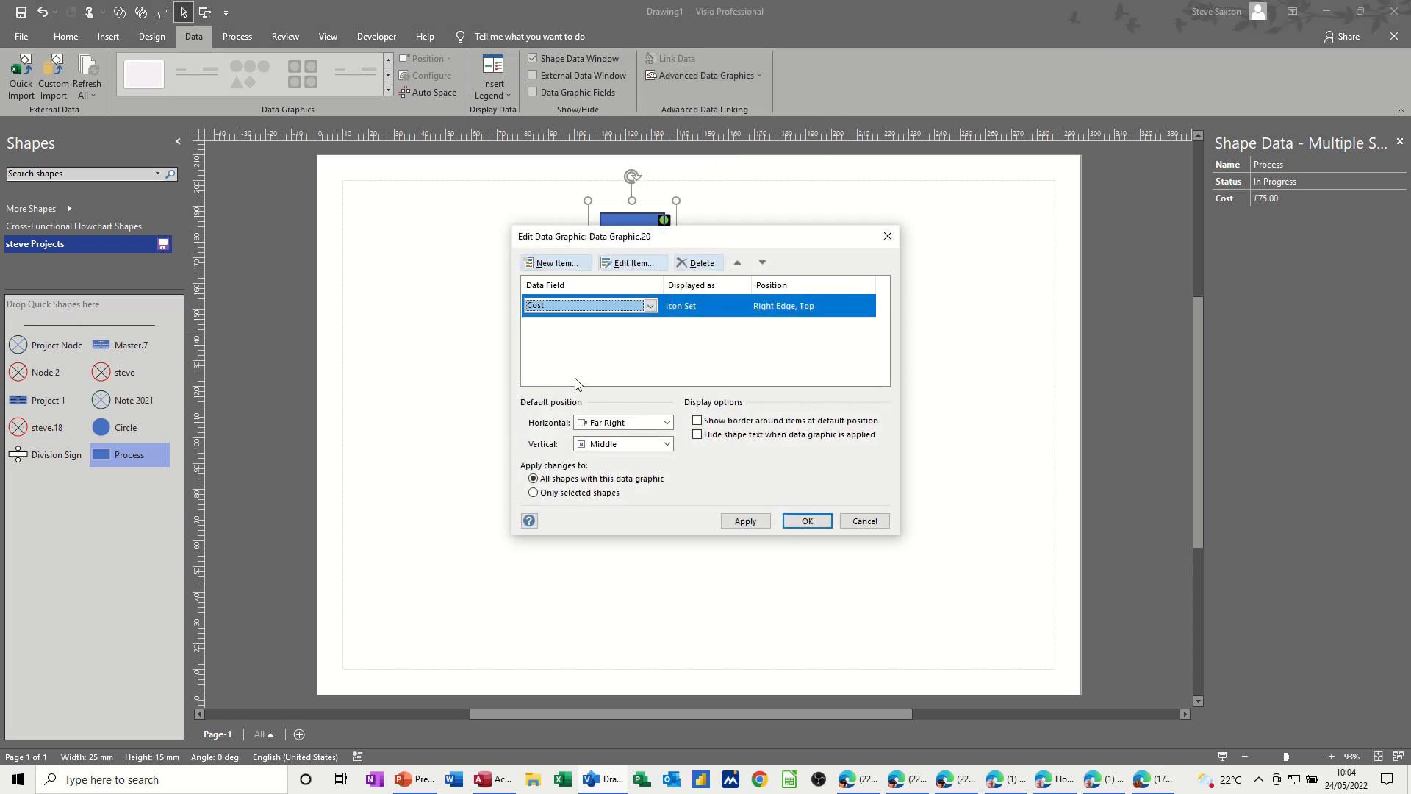
{"action": "left_click", "coordinate": [556, 263]}
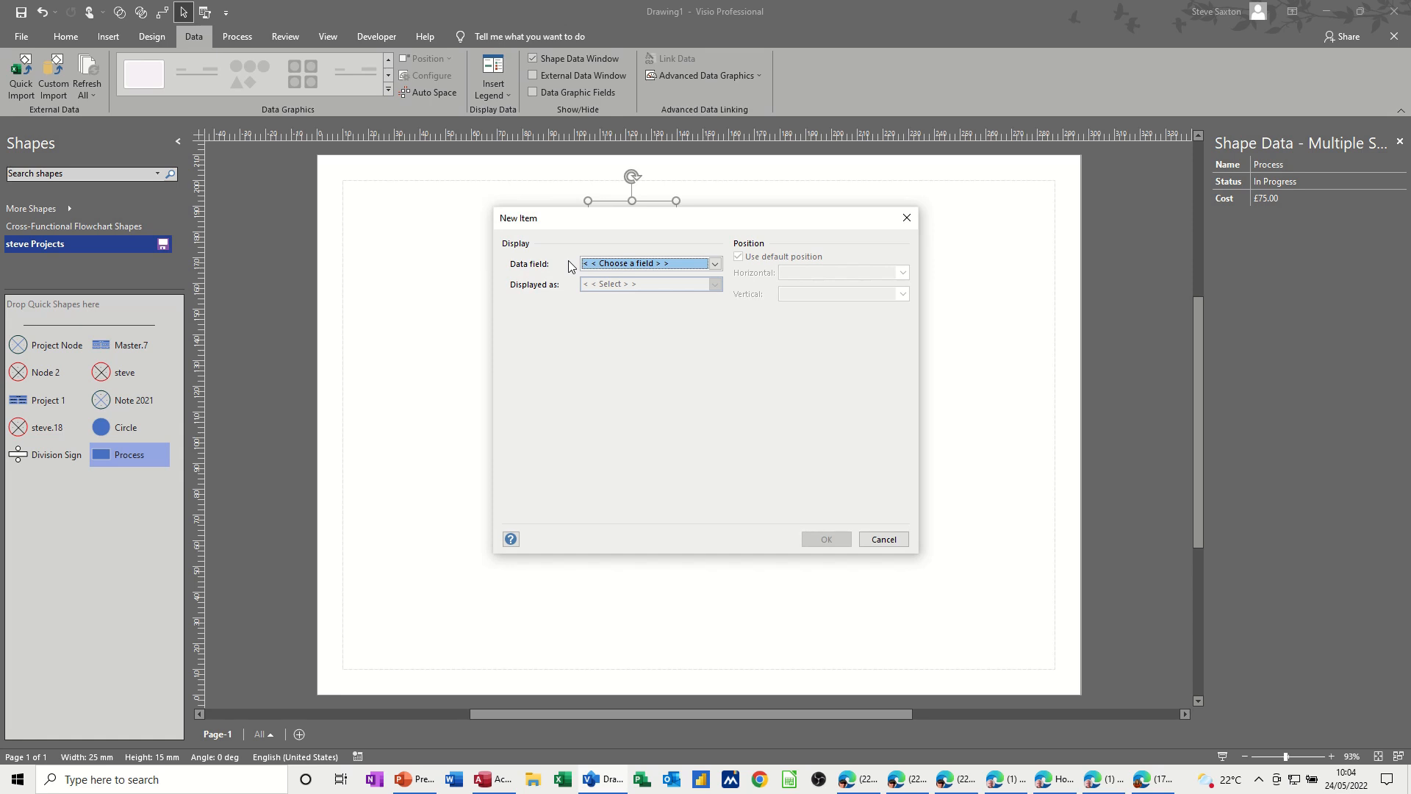
{"action": "left_click", "coordinate": [716, 264]}
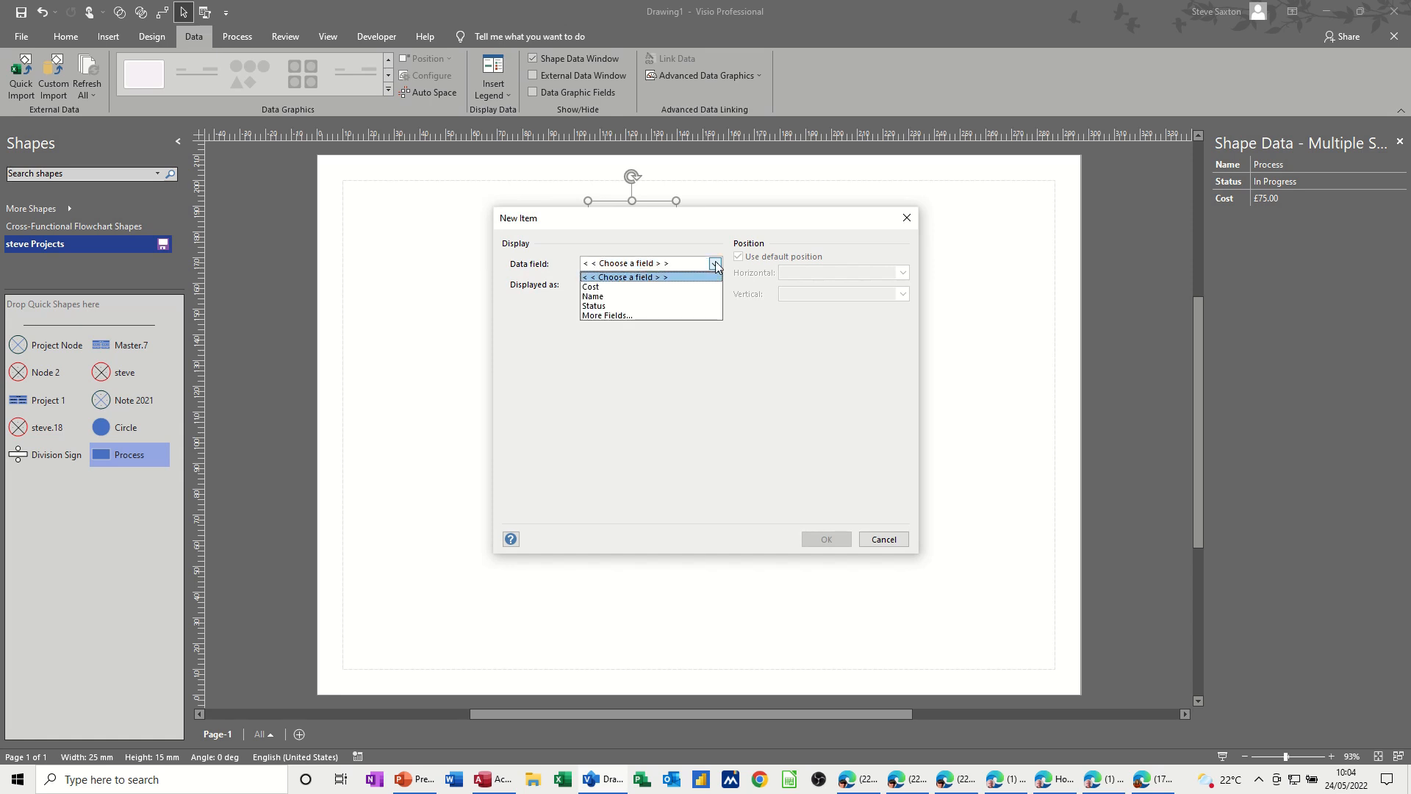
{"action": "left_click", "coordinate": [619, 295]}
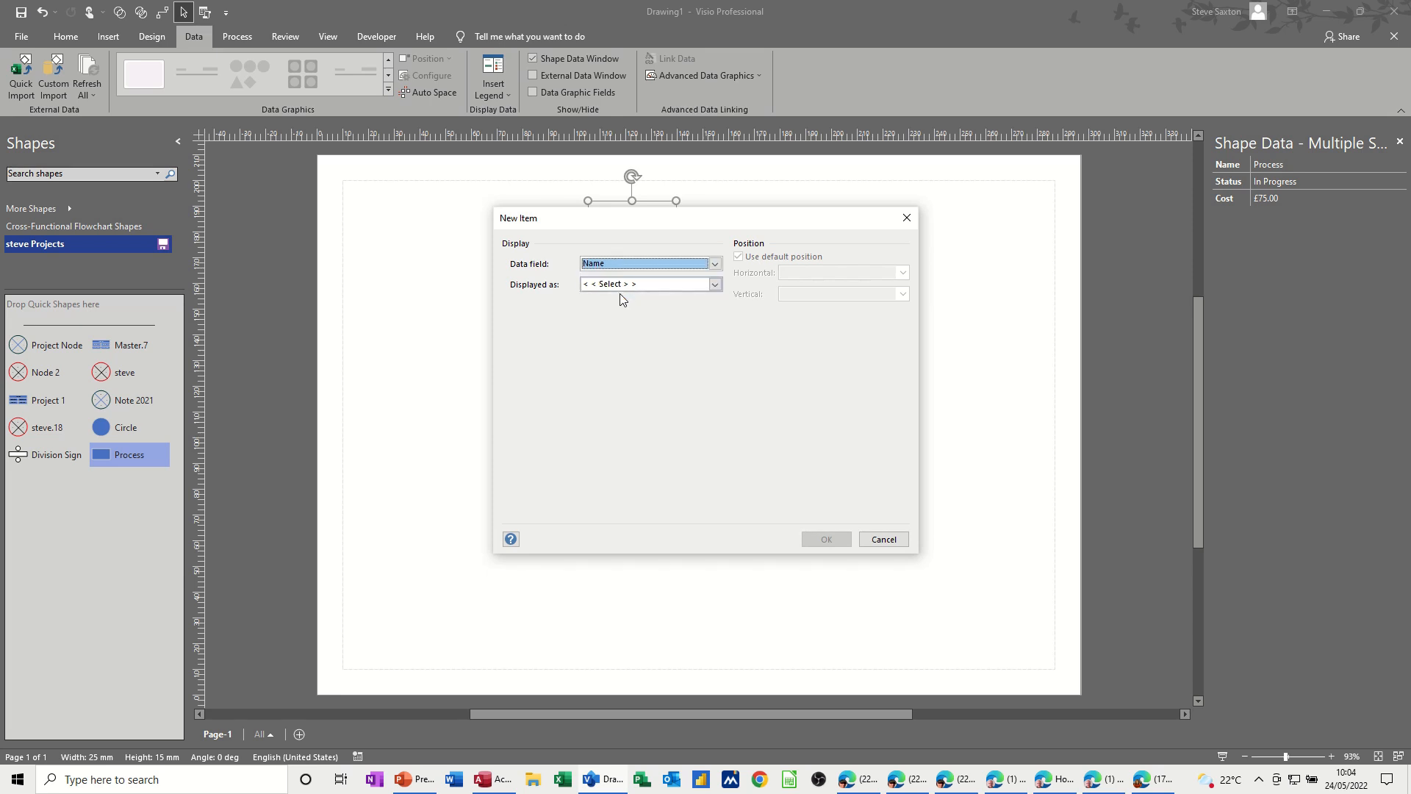
{"action": "left_click", "coordinate": [714, 284]}
{"action": "left_click", "coordinate": [665, 306]}
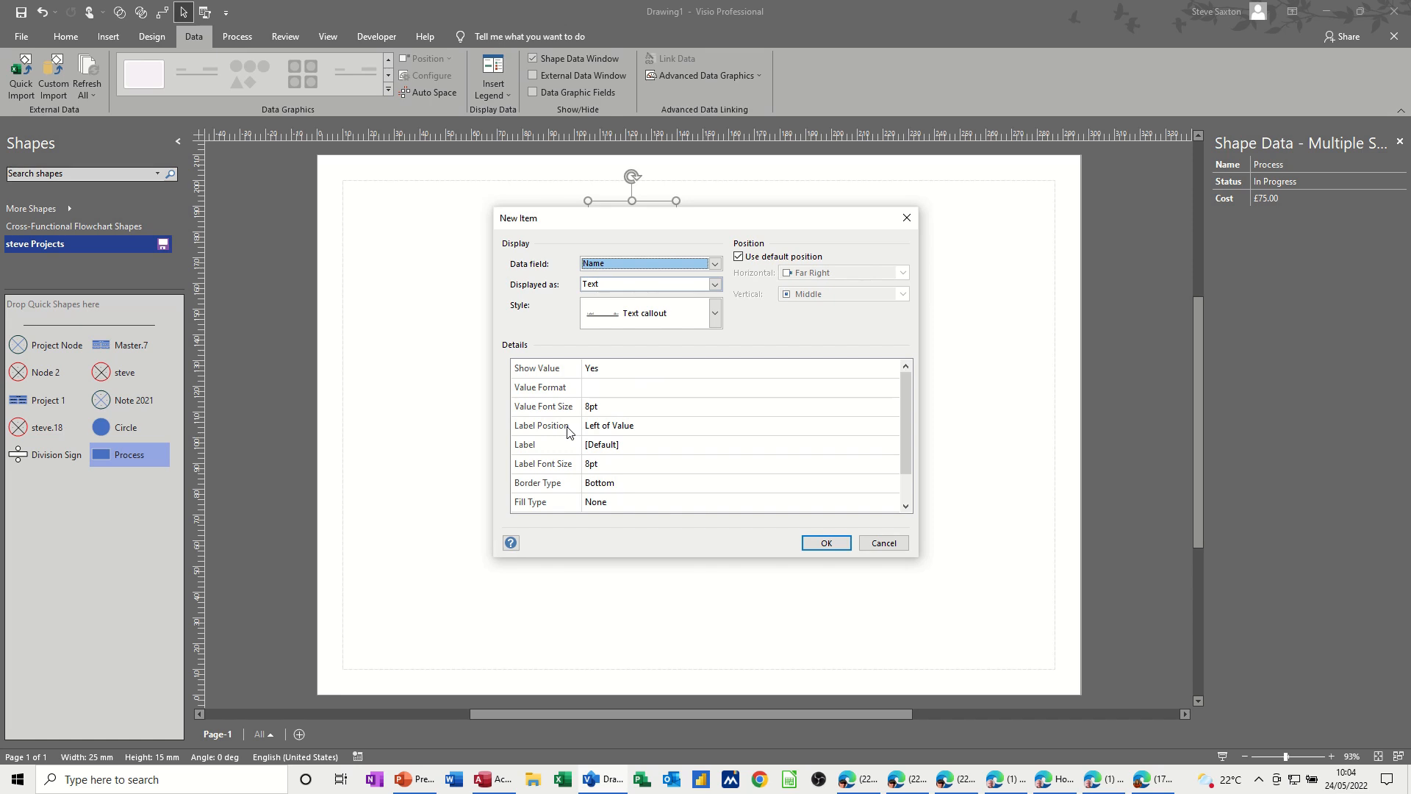
Step: Set the Name item's label position to Not Shown and its horizontal position to Right, and apply the edited data graphic
{"action": "left_click", "coordinate": [609, 426]}
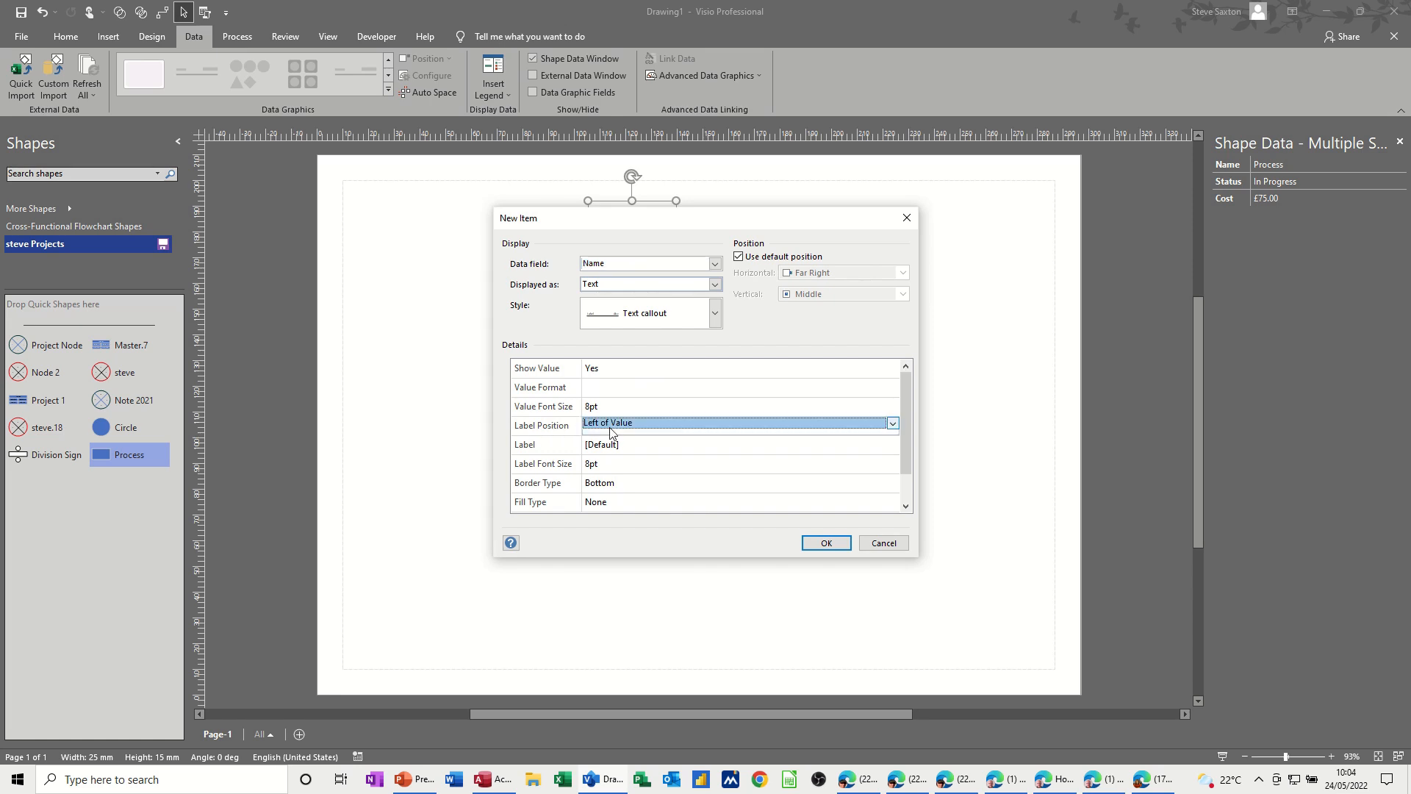
{"action": "left_click", "coordinate": [893, 425]}
{"action": "left_click", "coordinate": [823, 432]}
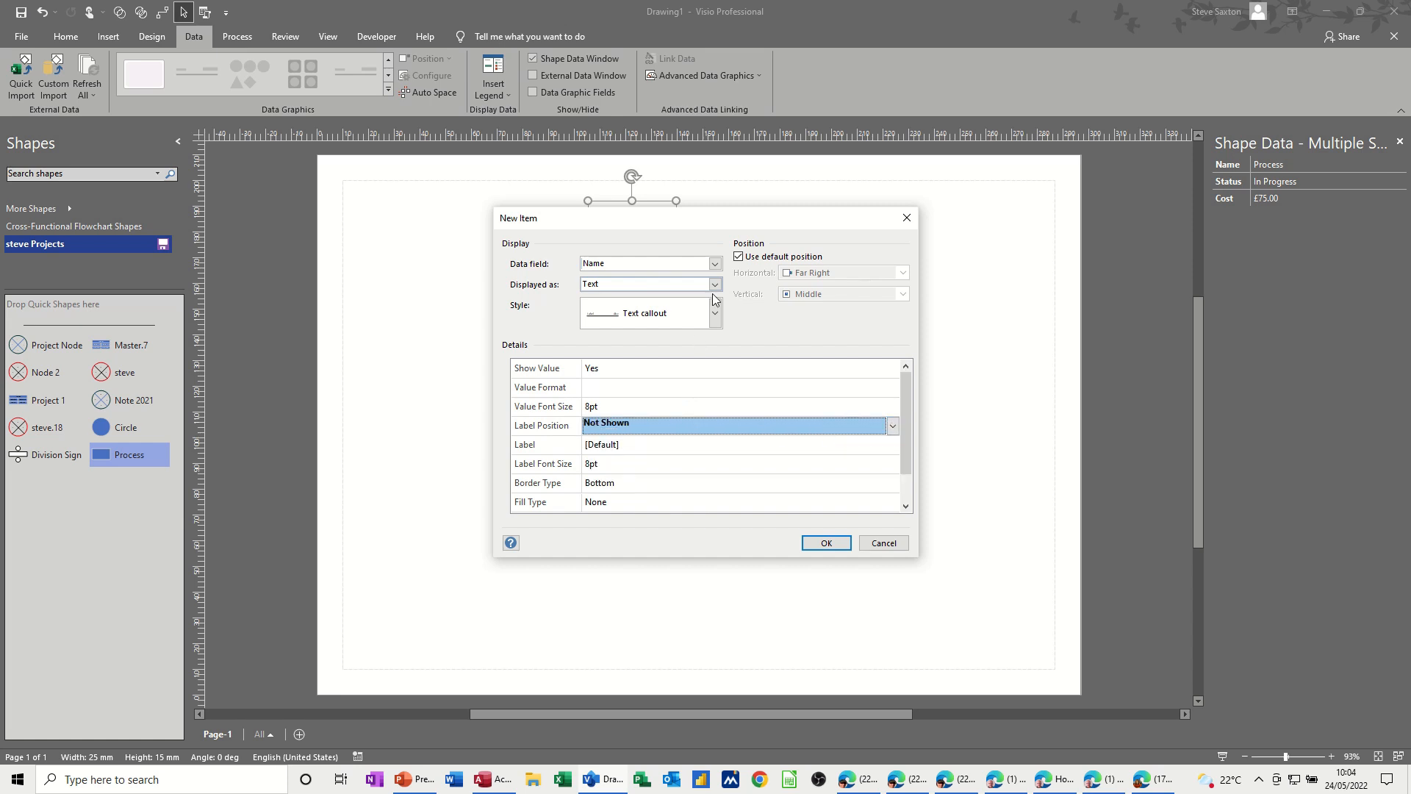
{"action": "left_click", "coordinate": [738, 257]}
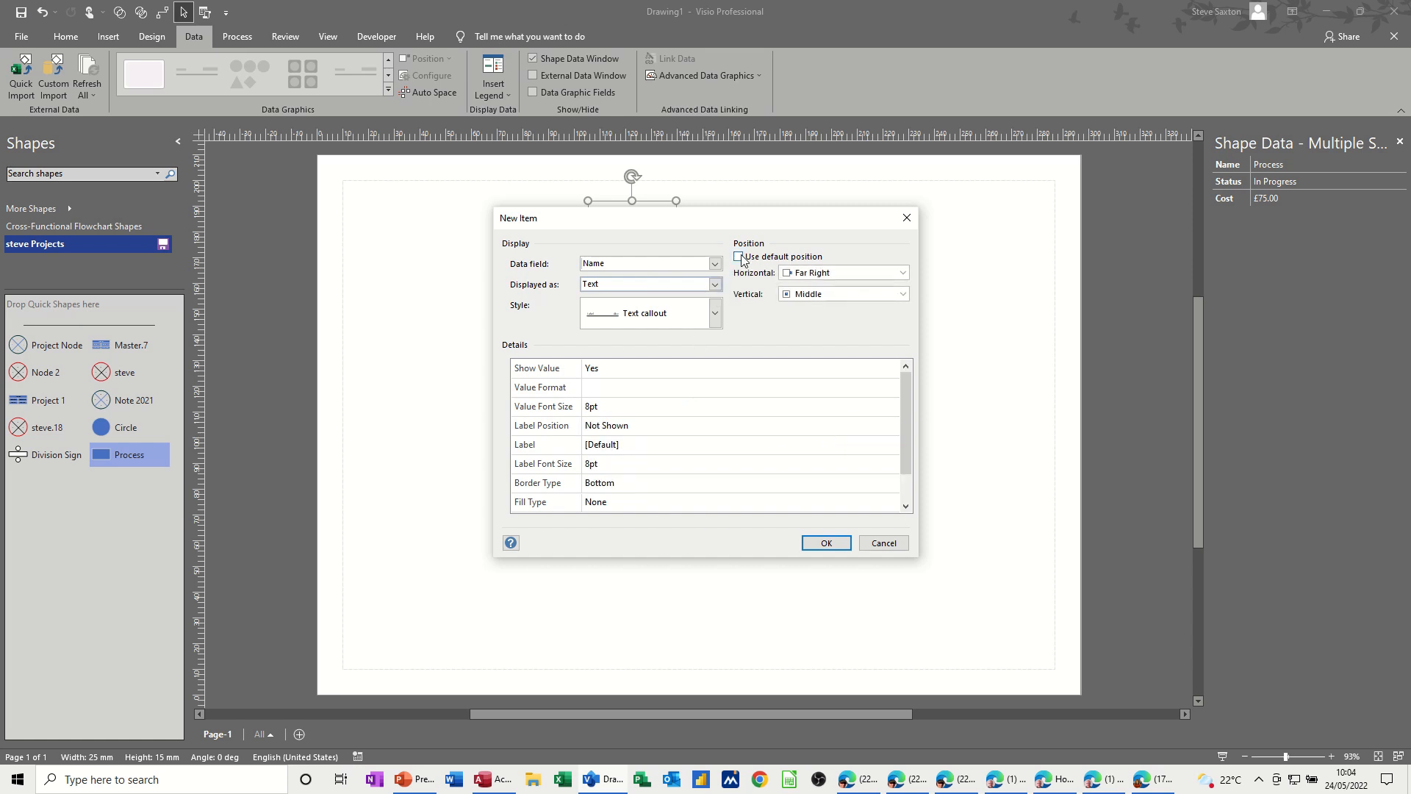
{"action": "left_click", "coordinate": [902, 273]}
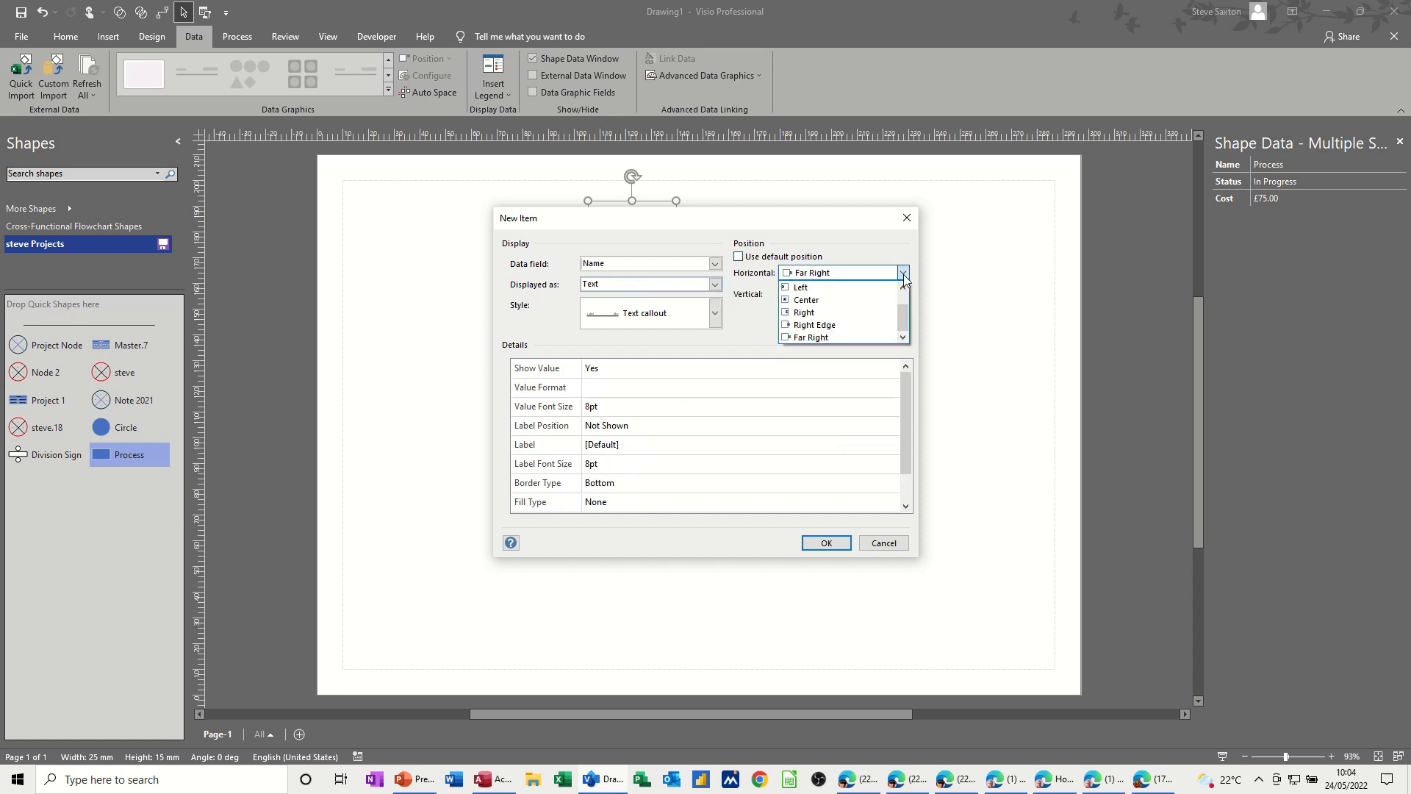
{"action": "left_click", "coordinate": [845, 316]}
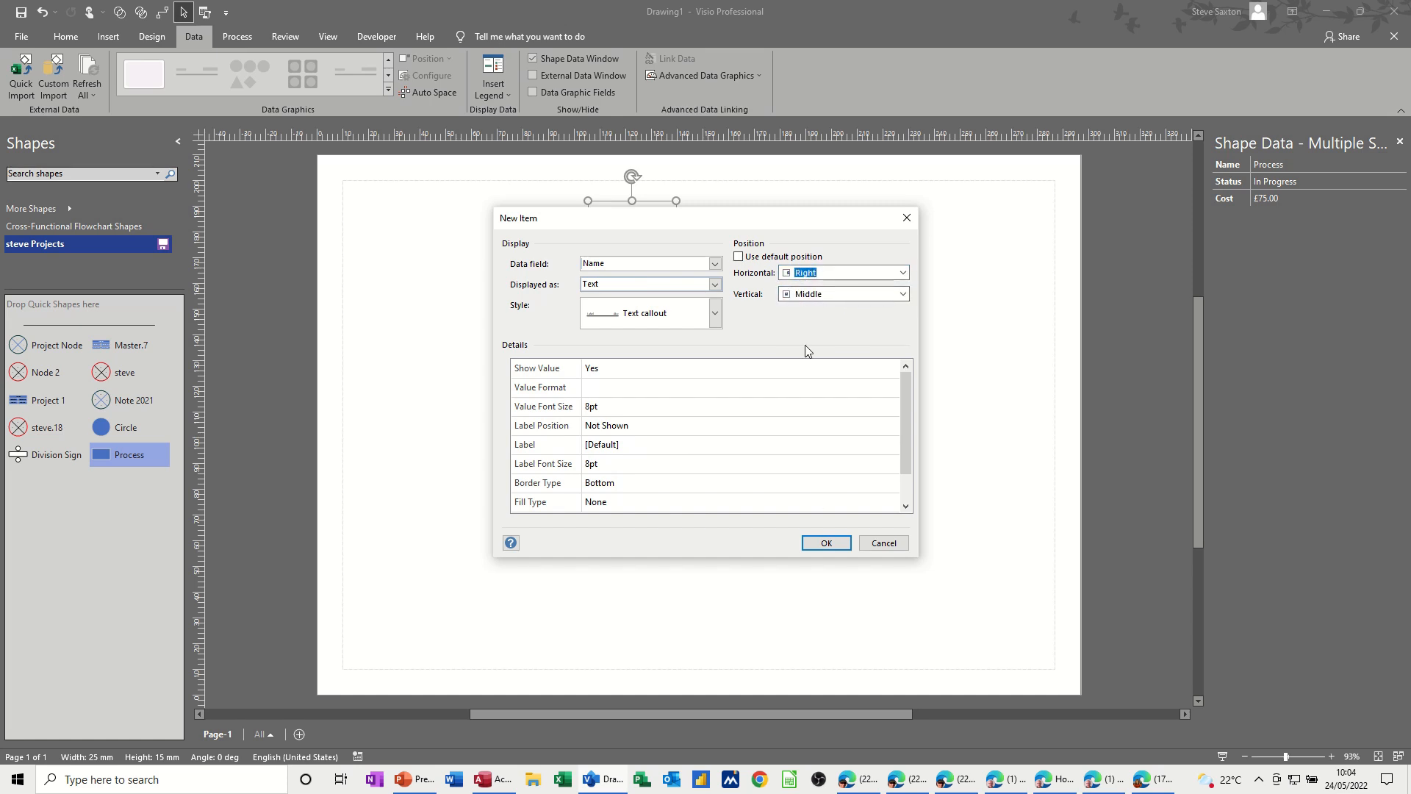
{"action": "left_click", "coordinate": [826, 542]}
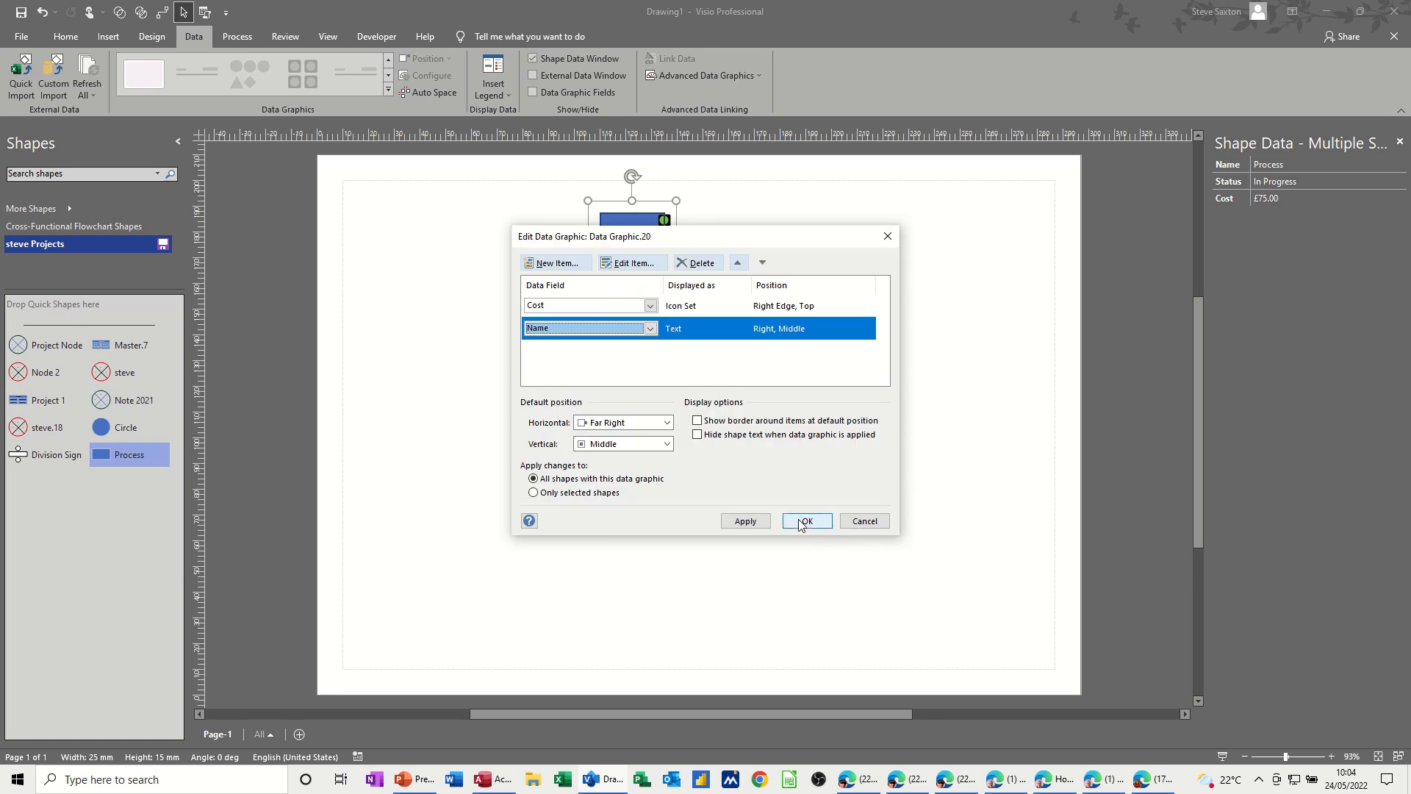
{"action": "left_click", "coordinate": [802, 521]}
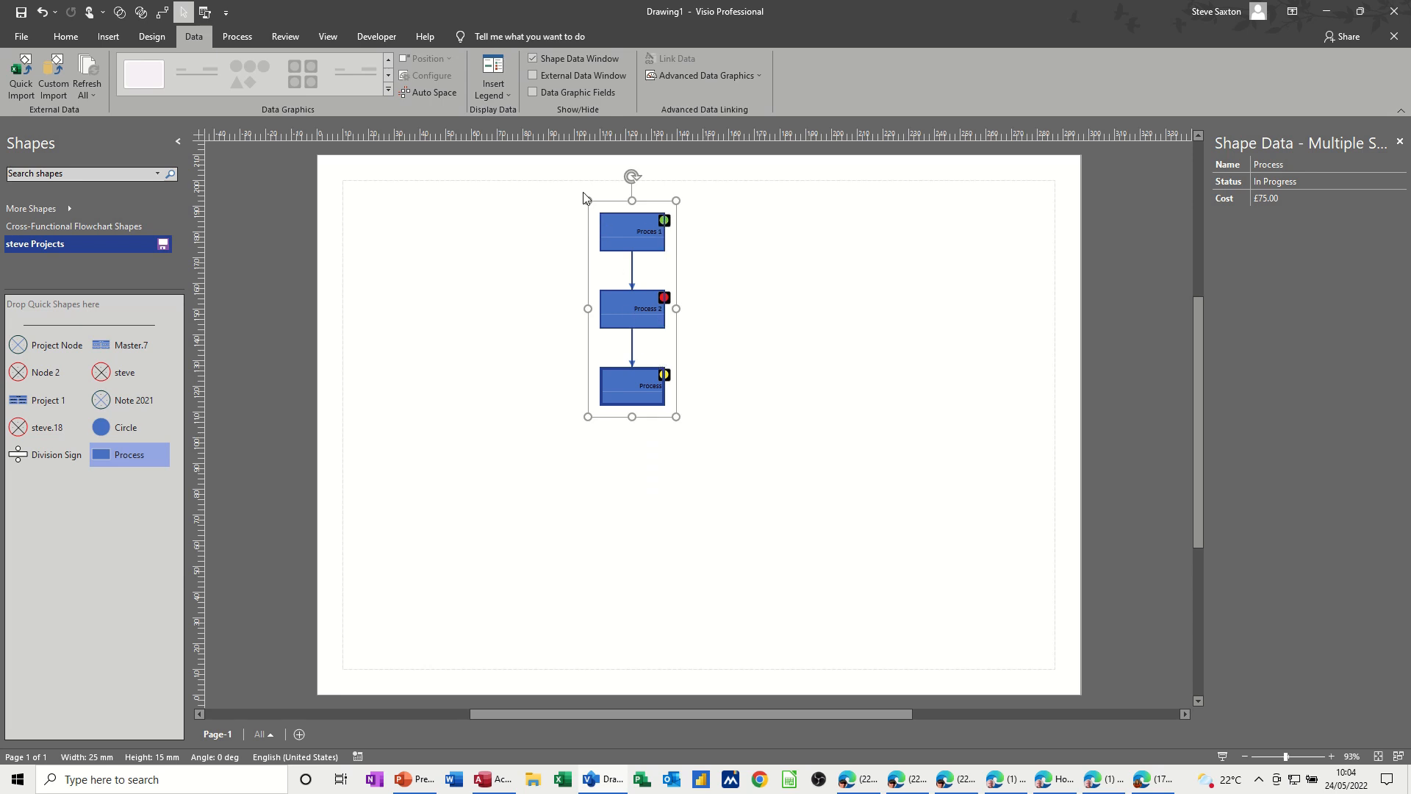
Step: Apply the theme with the dark red swatch and grey-green gradient shapes to the flowchart page
{"action": "left_click", "coordinate": [156, 39]}
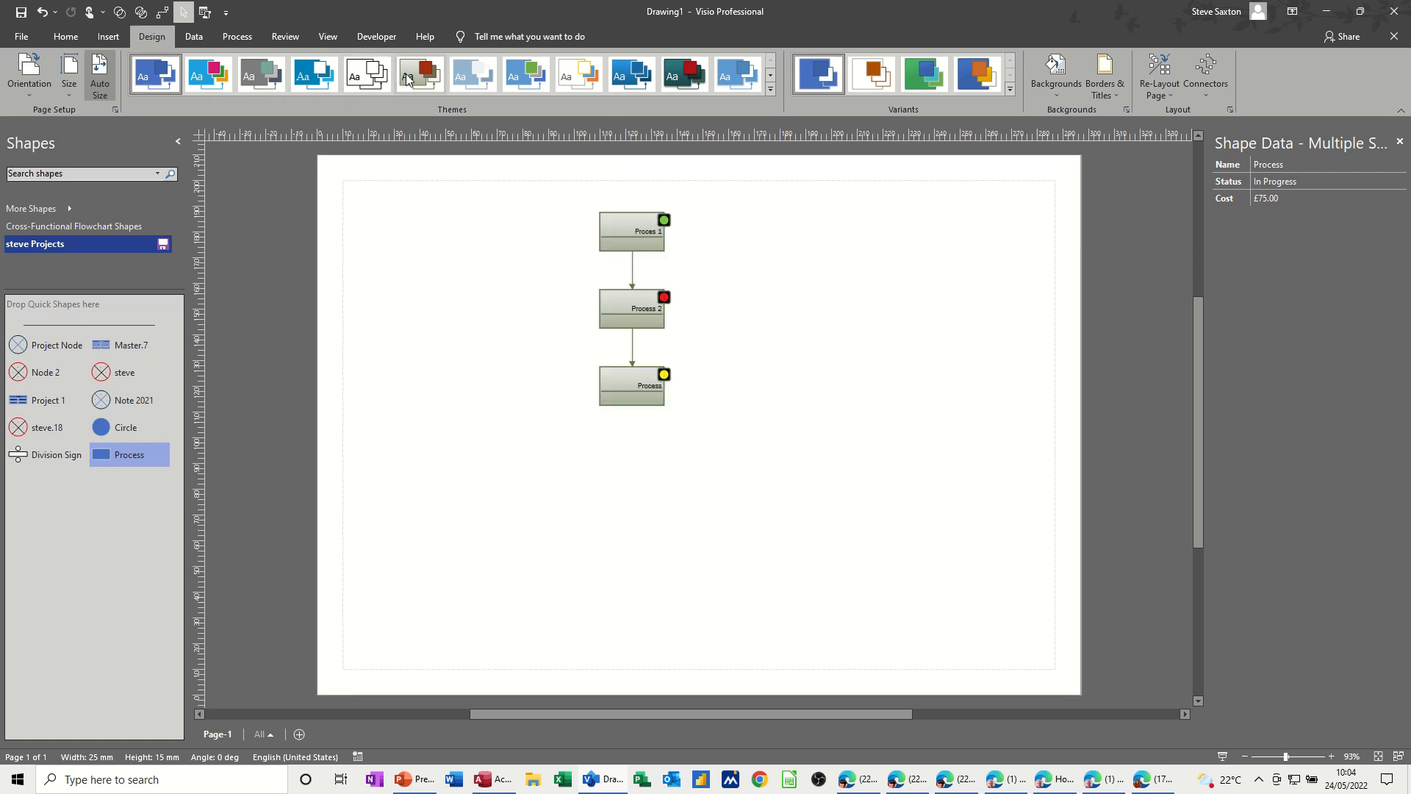
{"action": "left_click", "coordinate": [407, 77]}
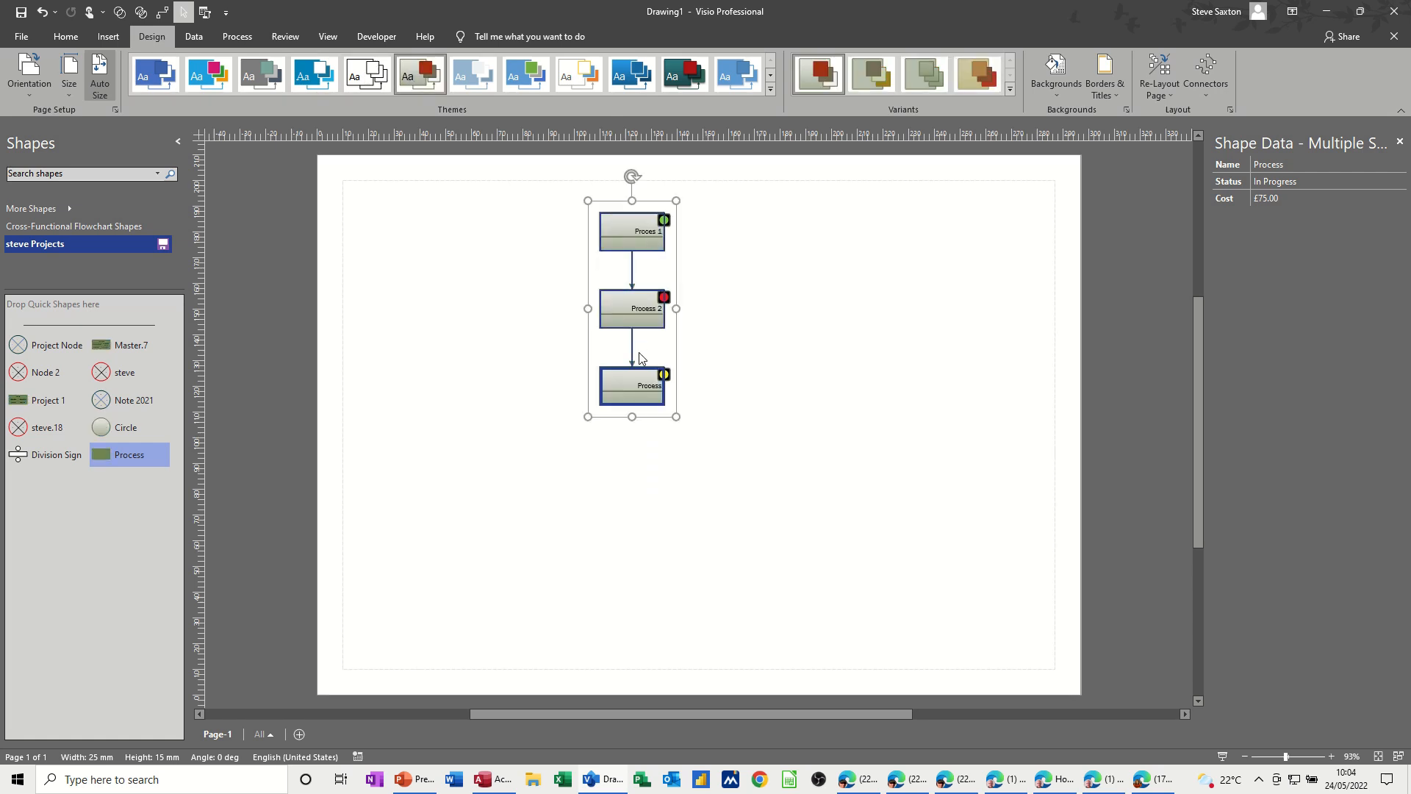
Step: Add a new item to the shapes' data graphic that displays the Status field as a Data Bar in the Progress bar style
{"action": "left_click", "coordinate": [193, 37]}
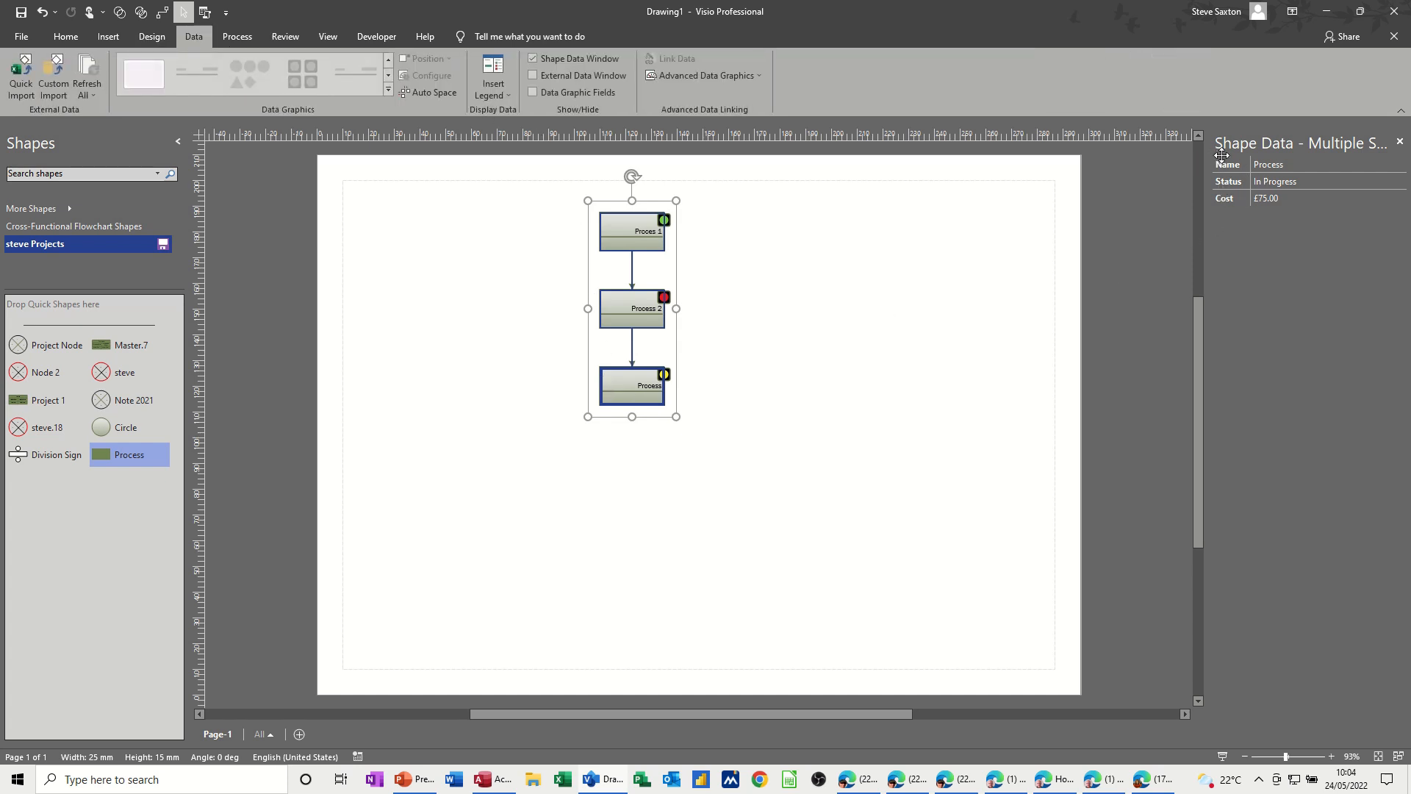
{"action": "left_click", "coordinate": [684, 76]}
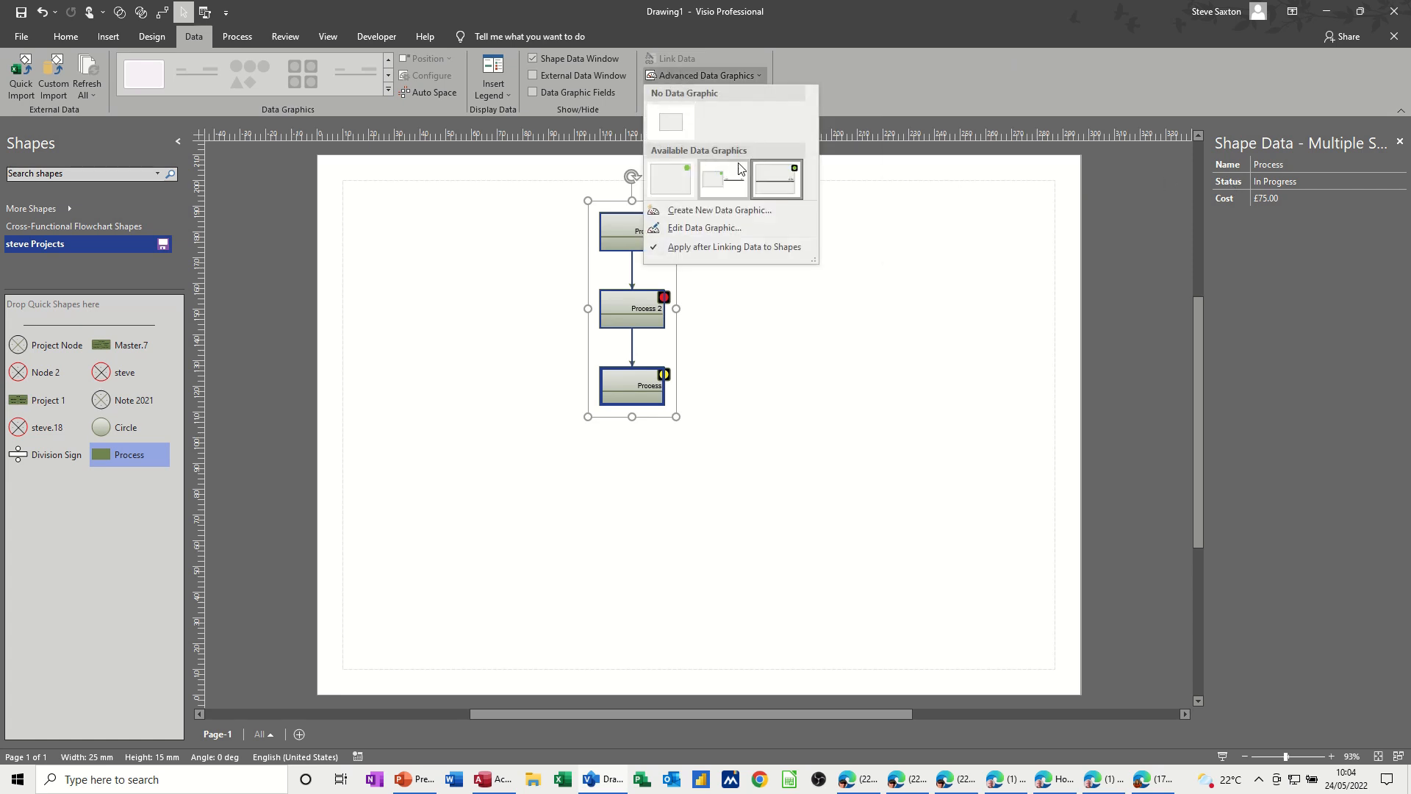
{"action": "left_click", "coordinate": [723, 229]}
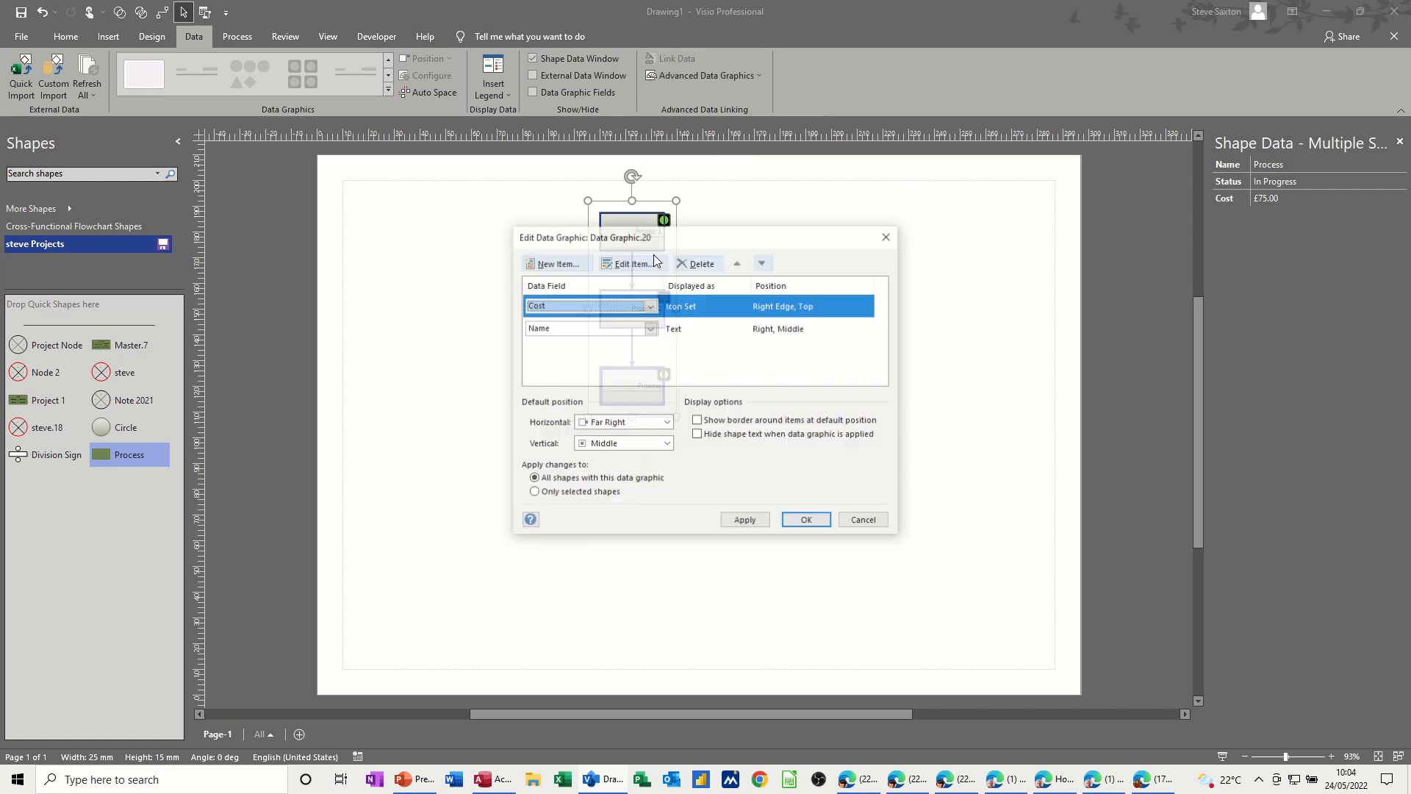
{"action": "left_click", "coordinate": [556, 263]}
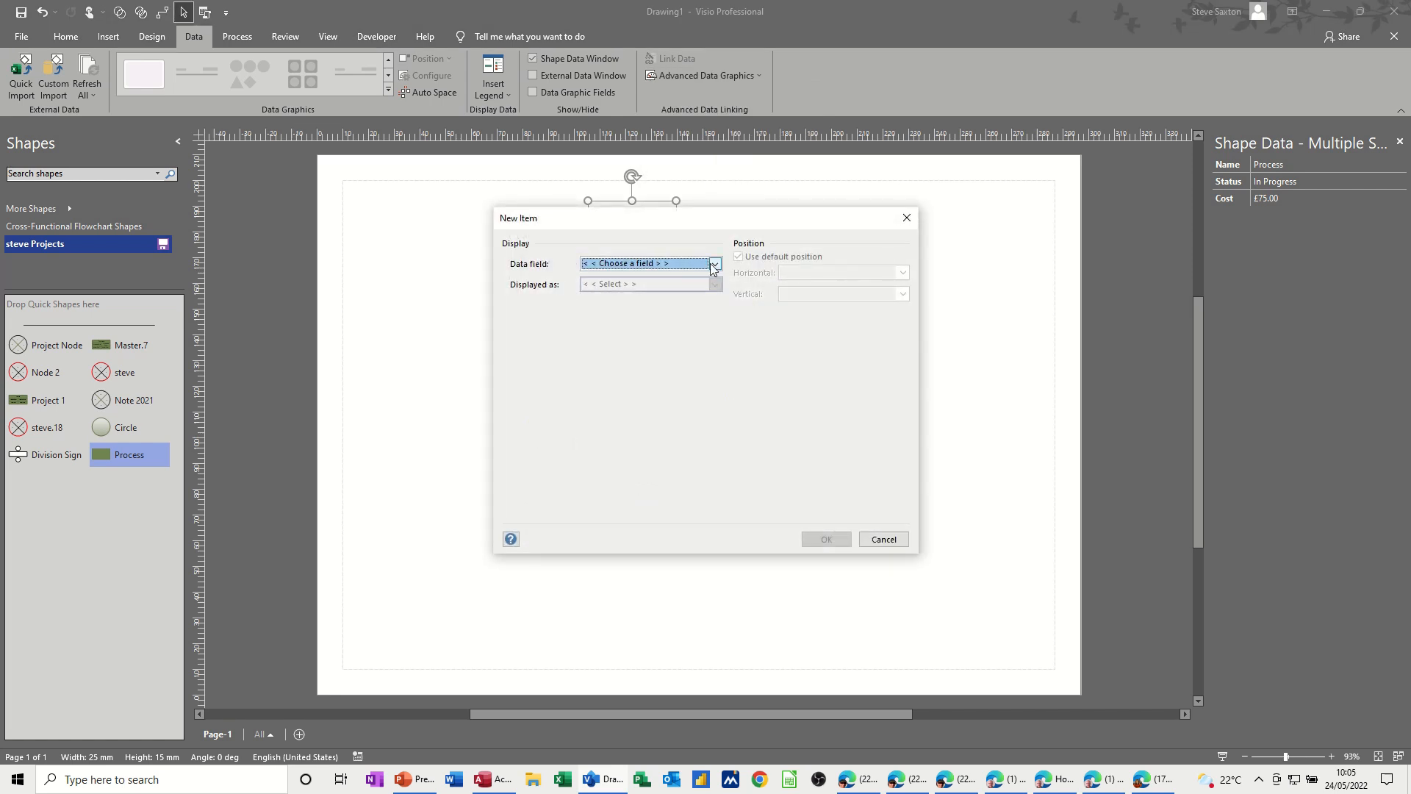
{"action": "left_click", "coordinate": [713, 265]}
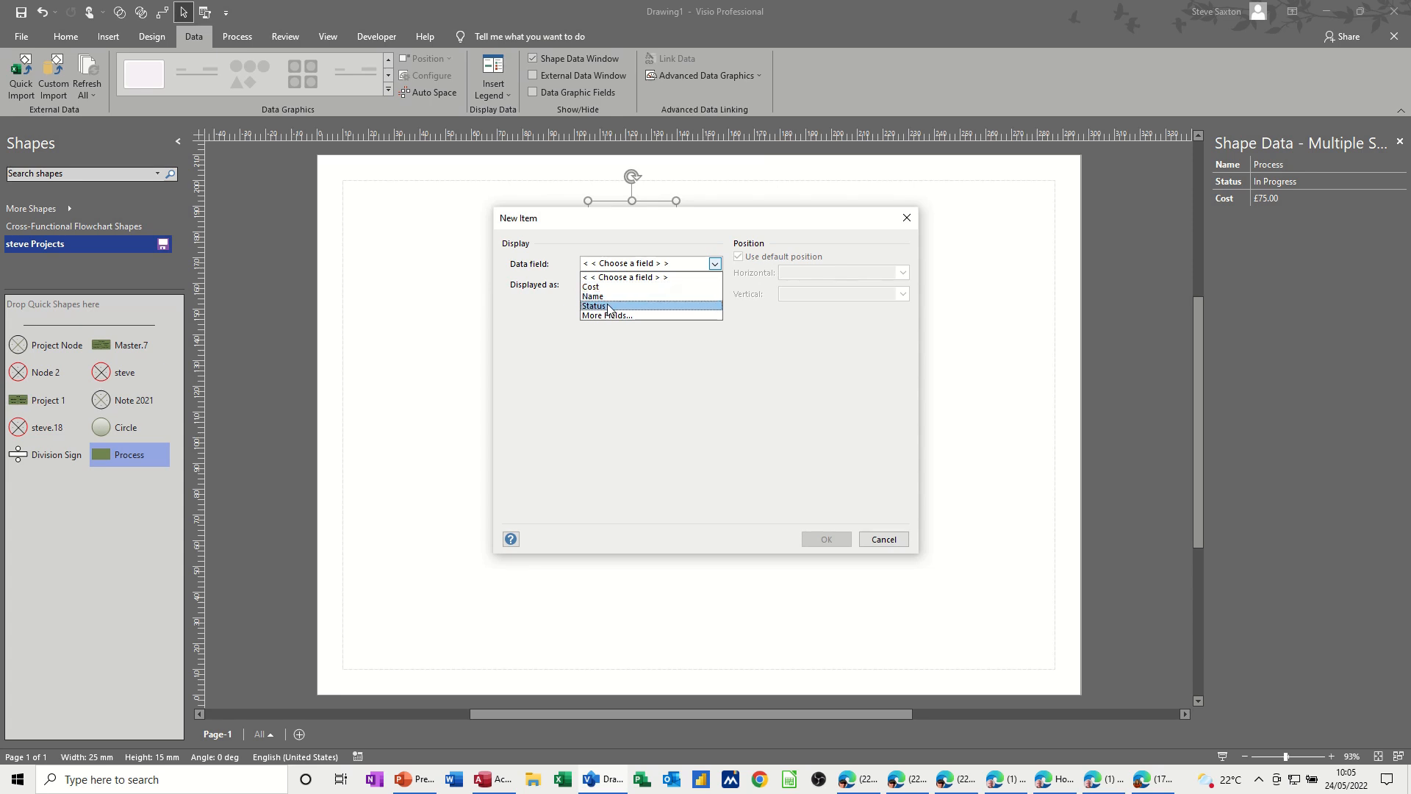
{"action": "left_click", "coordinate": [609, 307]}
{"action": "left_click", "coordinate": [714, 285]}
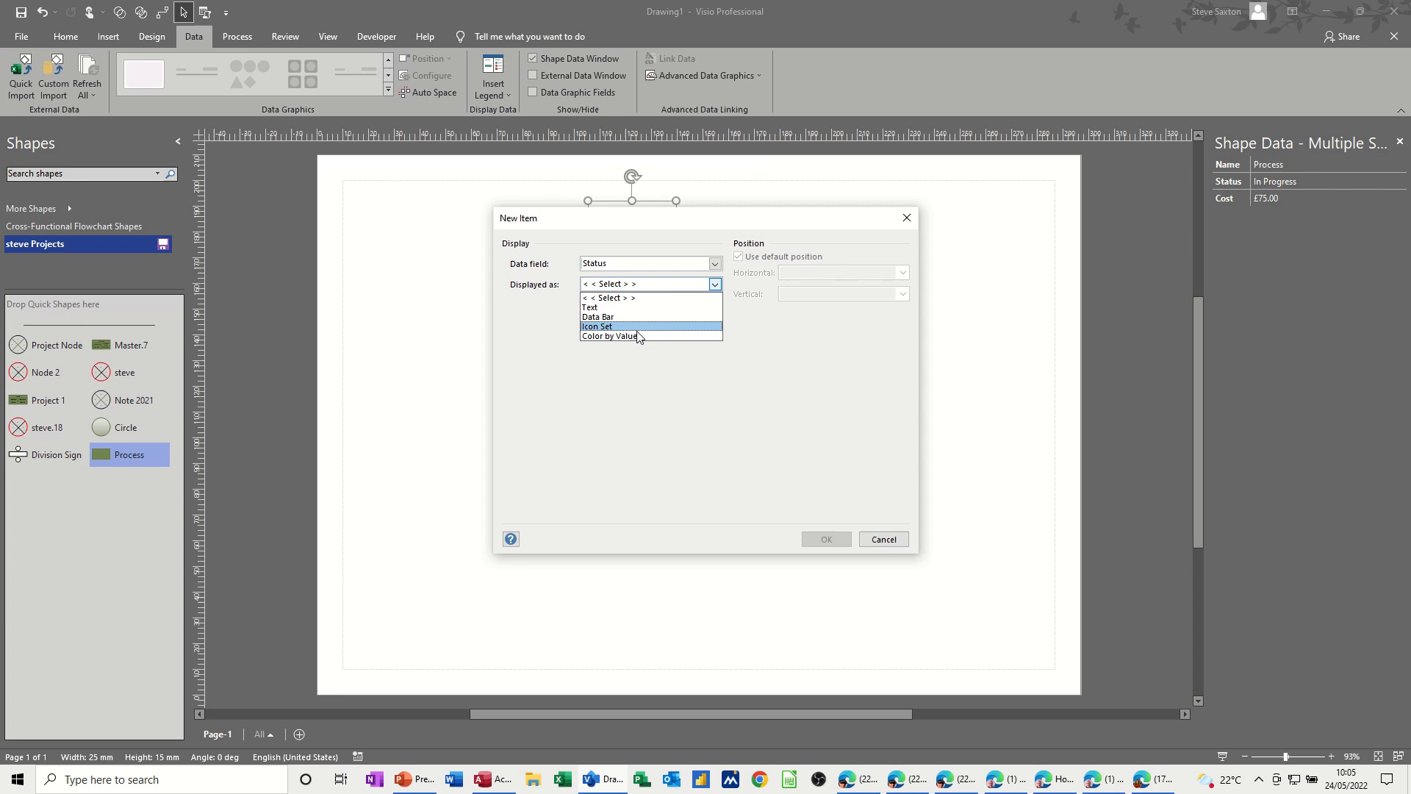
{"action": "left_click", "coordinate": [621, 317]}
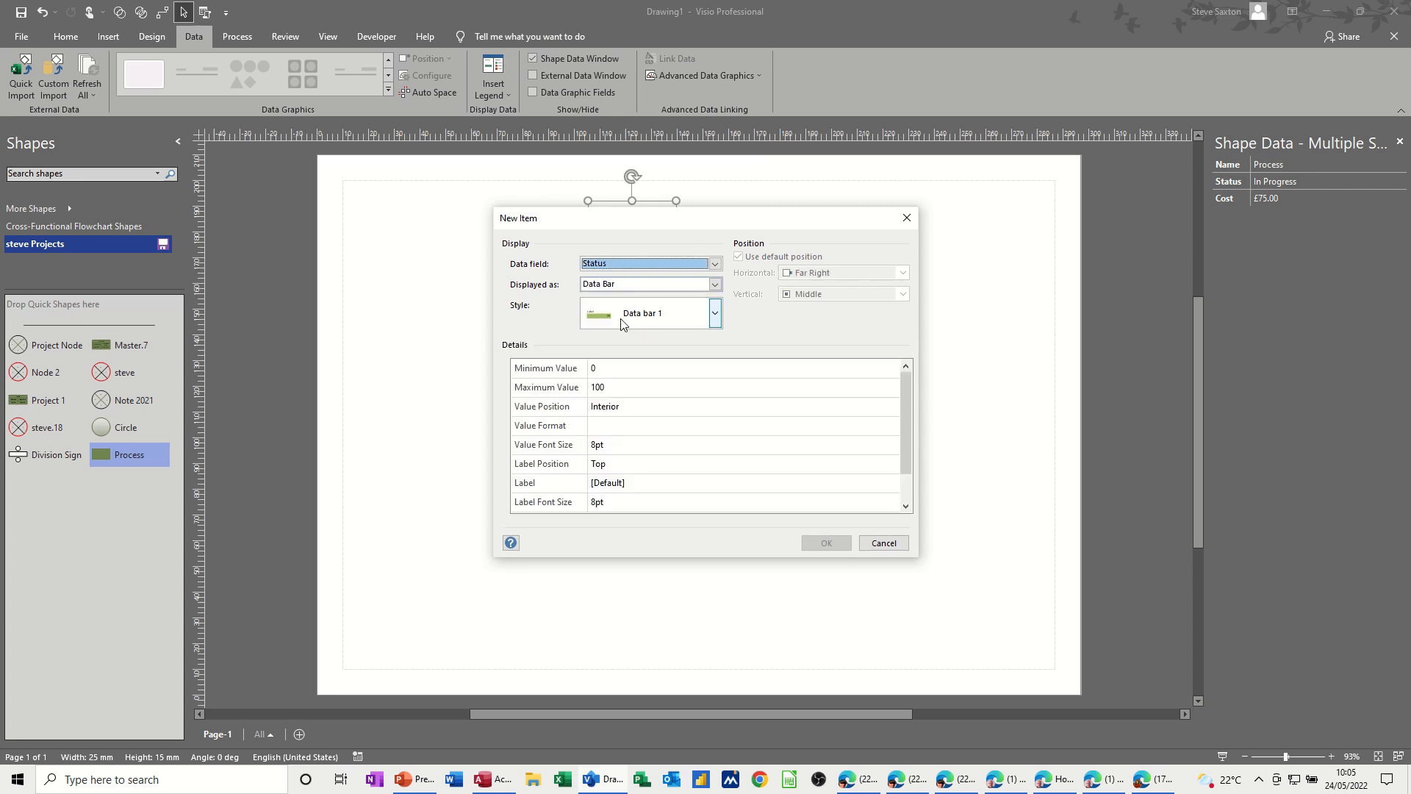
{"action": "left_click", "coordinate": [715, 315]}
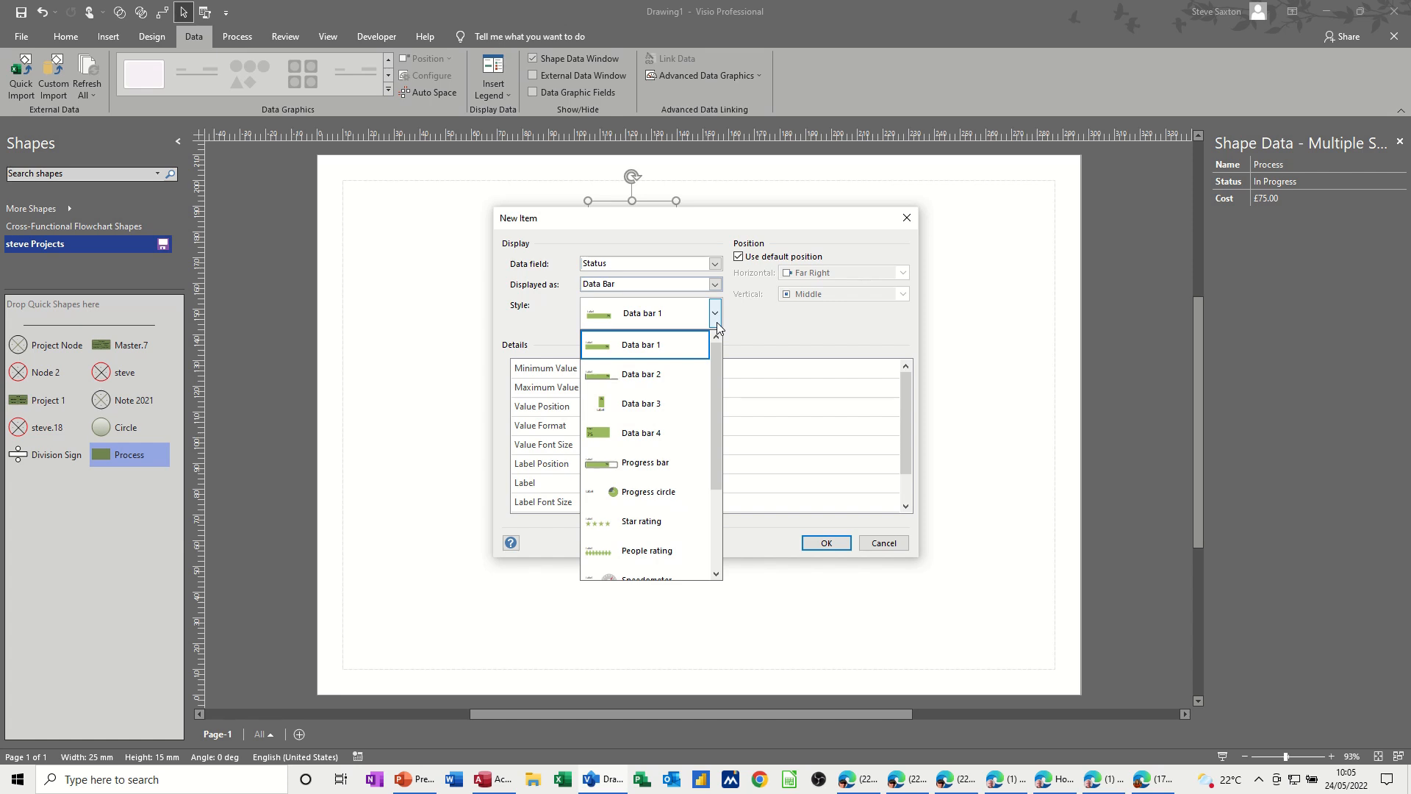
{"action": "left_click", "coordinate": [609, 464]}
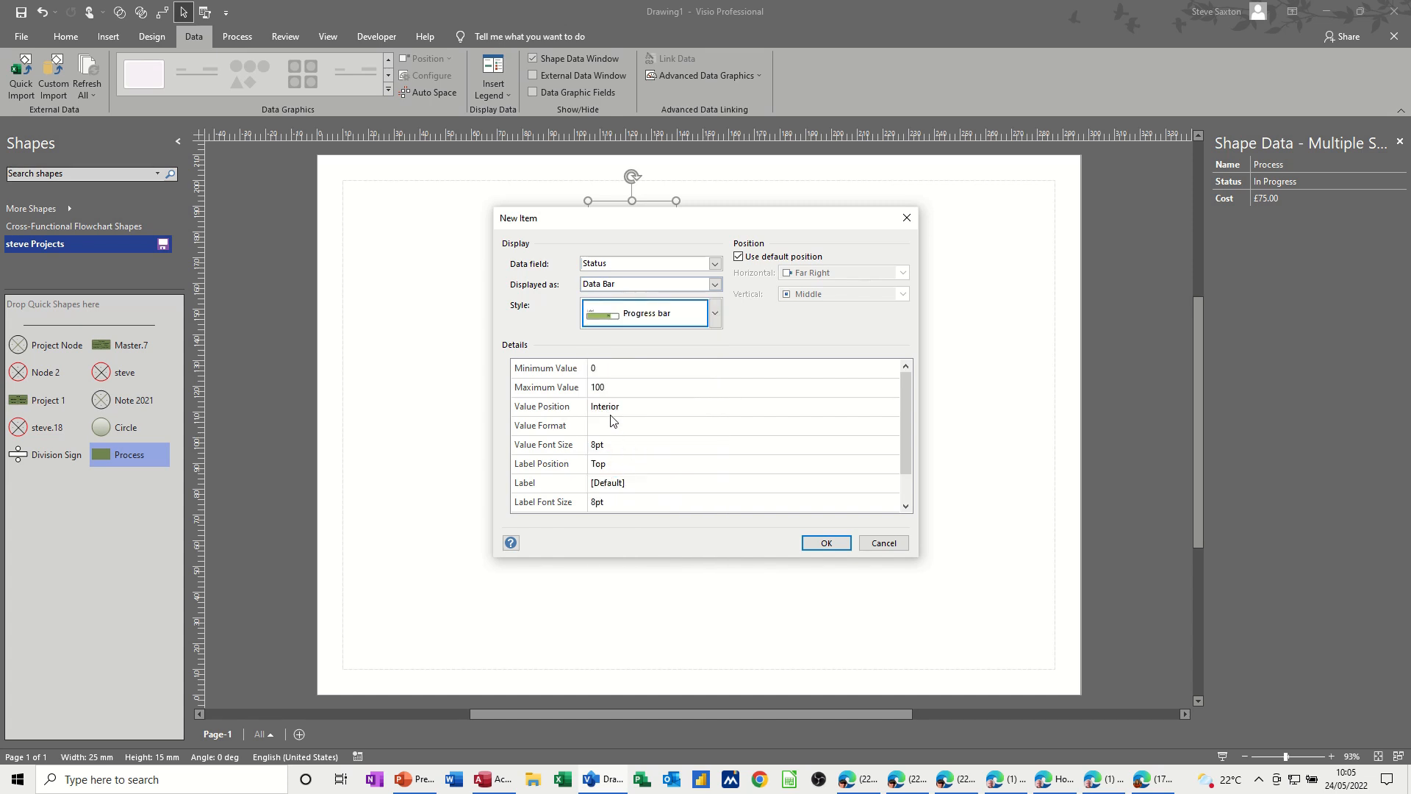
Step: Place the Status progress bar at Far Right horizontally and Bottom vertically, and apply the edited data graphic
{"action": "left_click", "coordinate": [739, 257]}
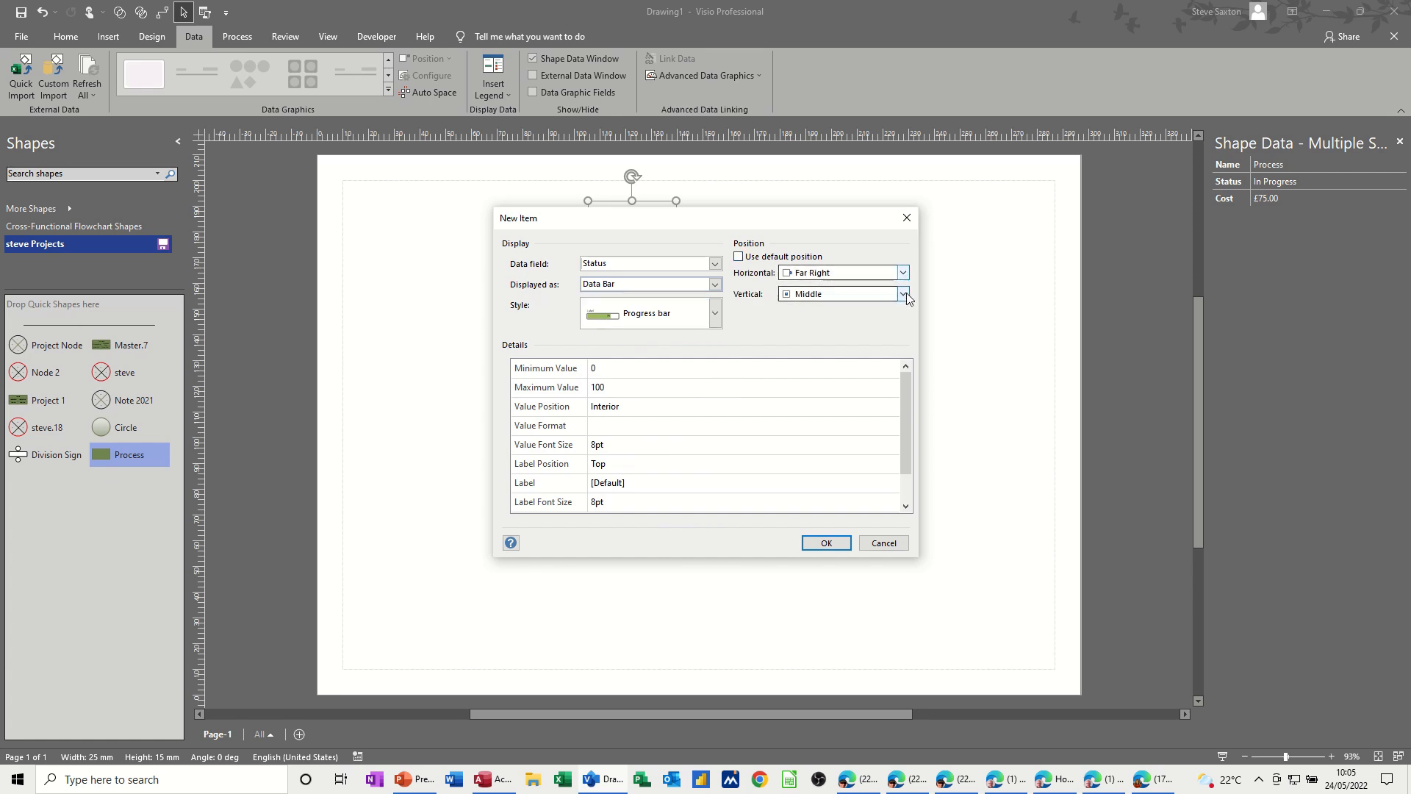
{"action": "left_click", "coordinate": [902, 294]}
{"action": "left_click", "coordinate": [864, 336]}
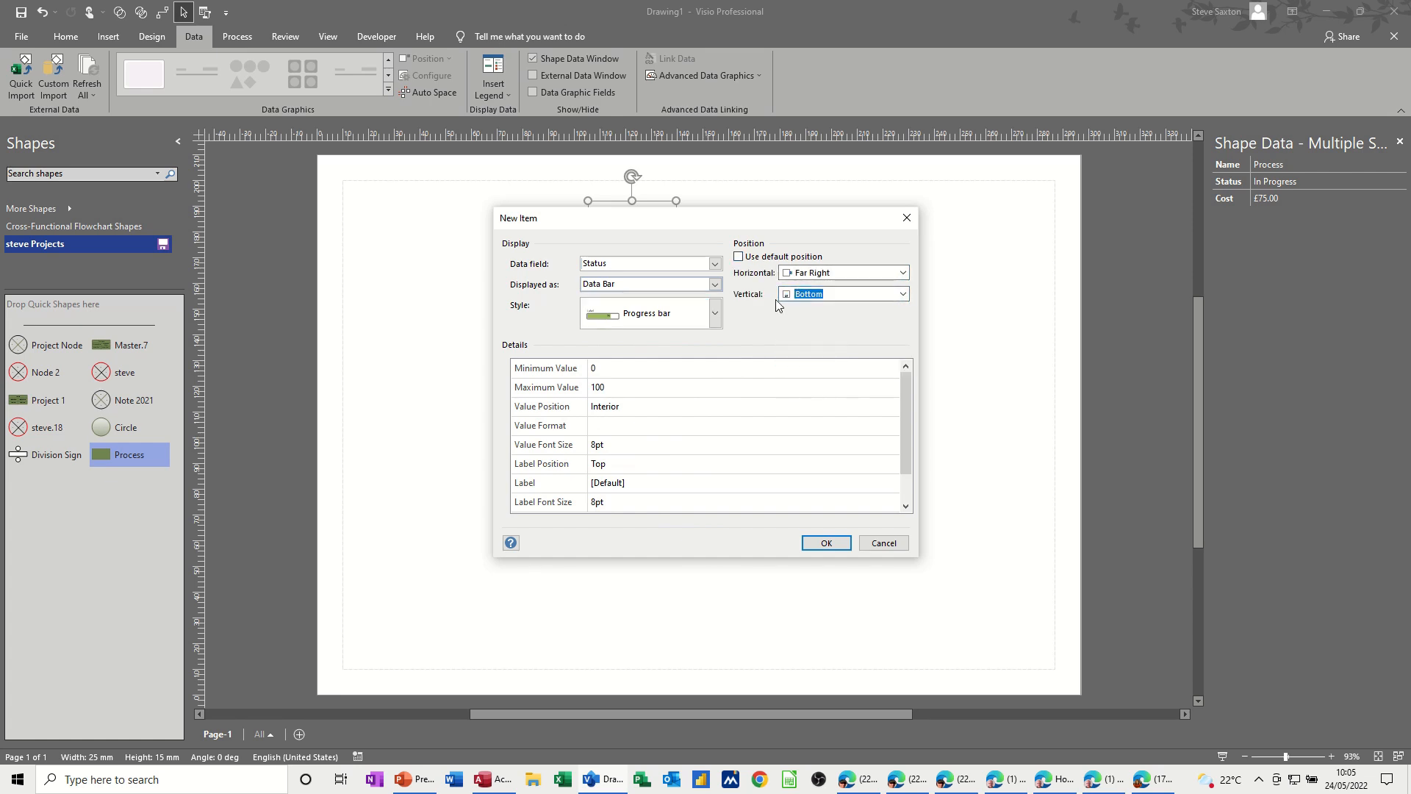
{"action": "left_click", "coordinate": [817, 544]}
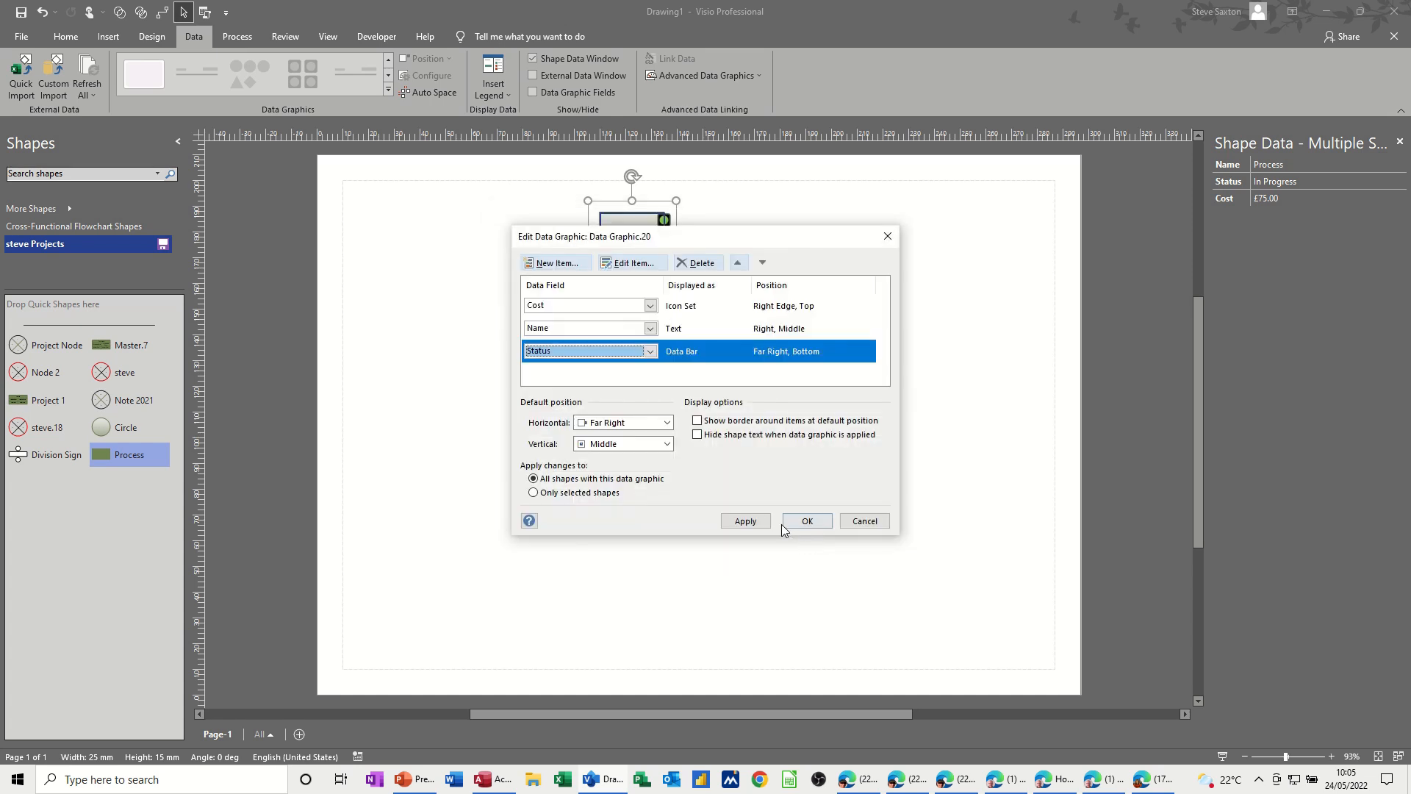
{"action": "left_click", "coordinate": [805, 521]}
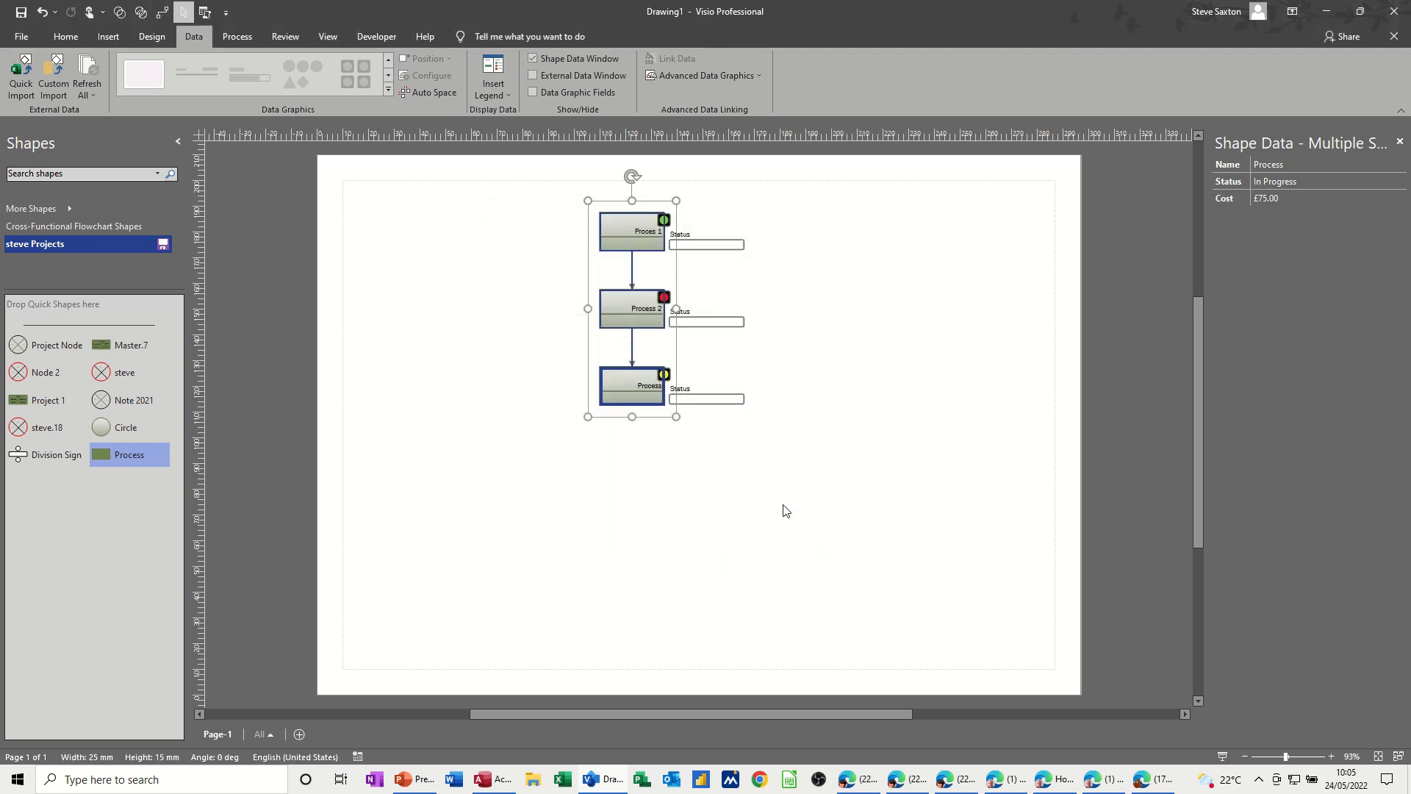
Step: Set the Status of the selected flowchart shapes to Completed
{"action": "left_click", "coordinate": [1293, 179]}
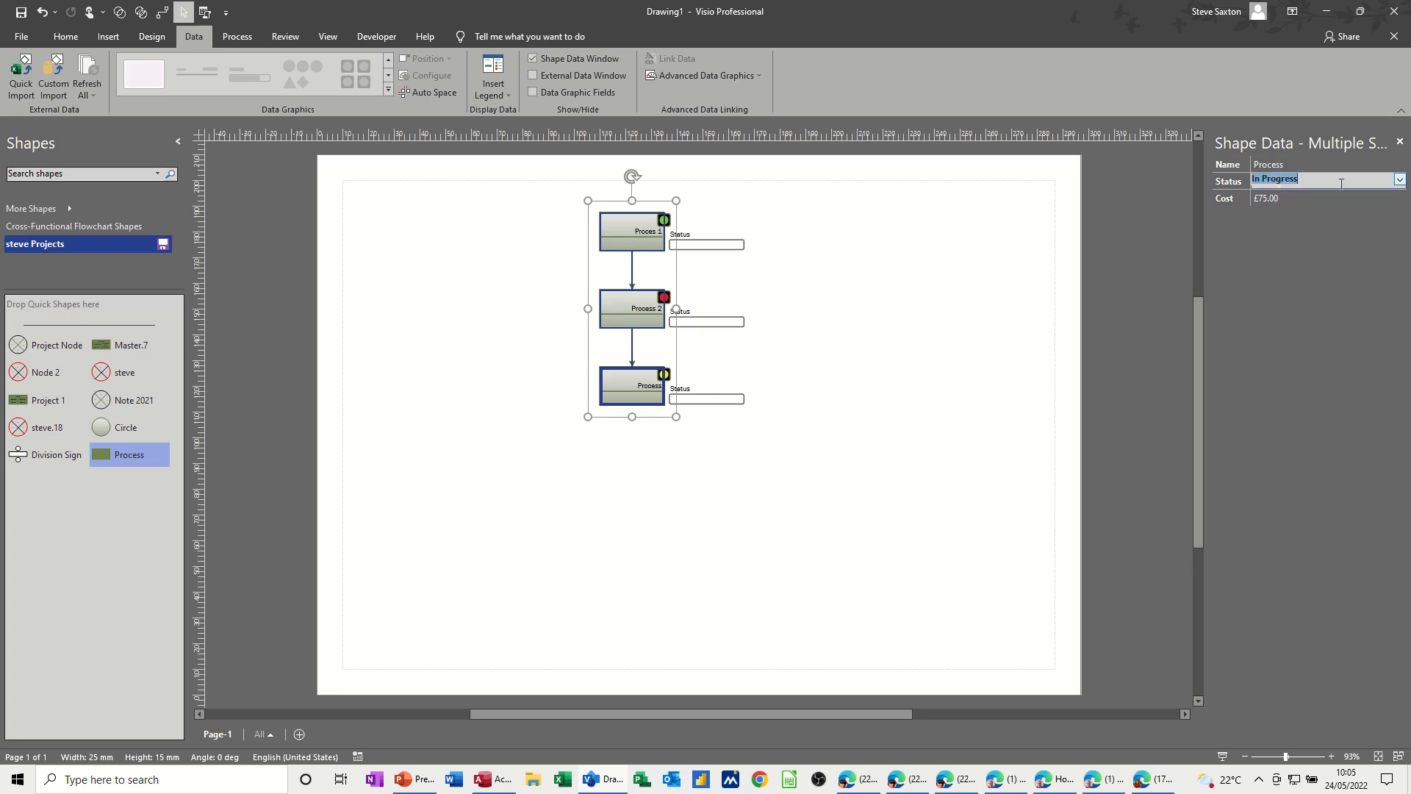
{"action": "left_click", "coordinate": [1400, 180]}
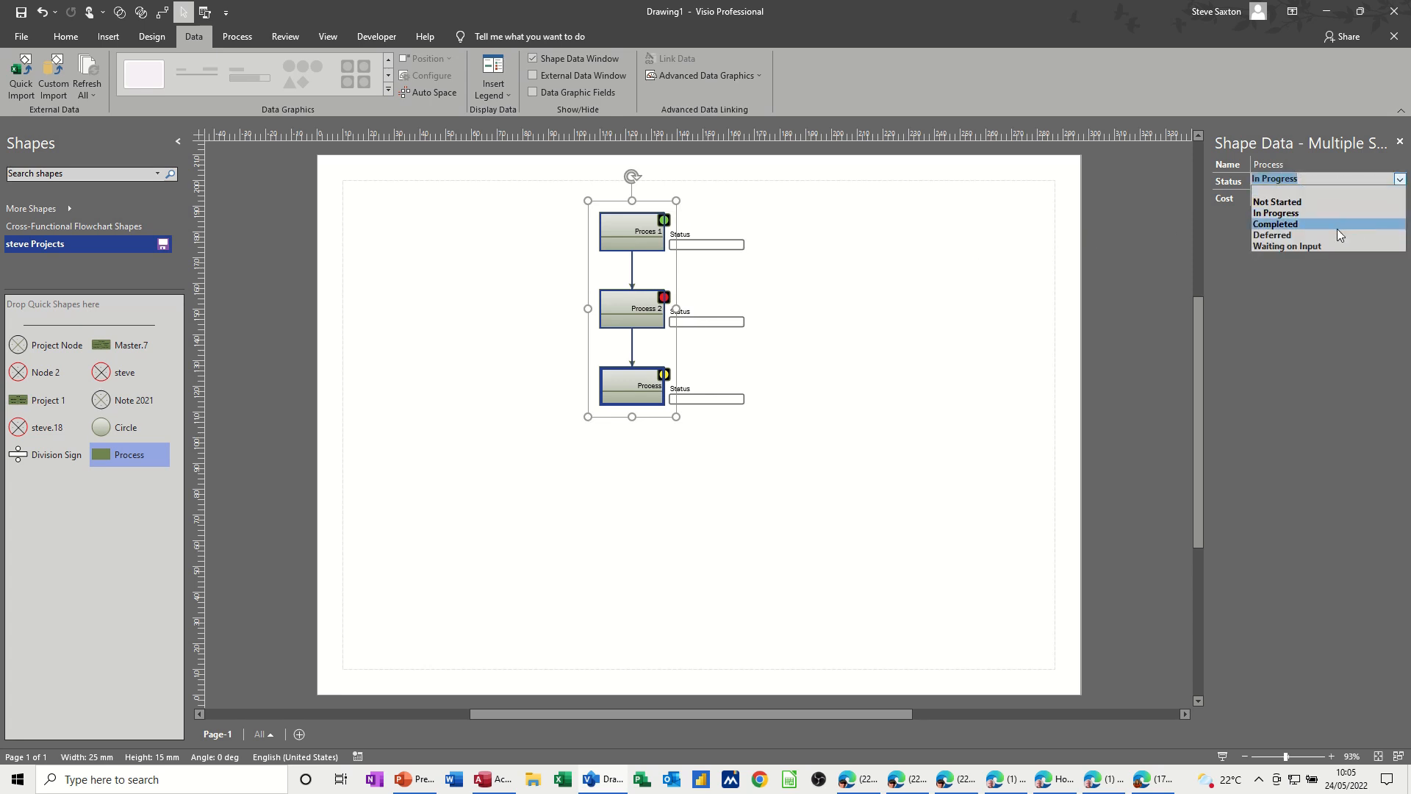
{"action": "left_click", "coordinate": [1308, 225]}
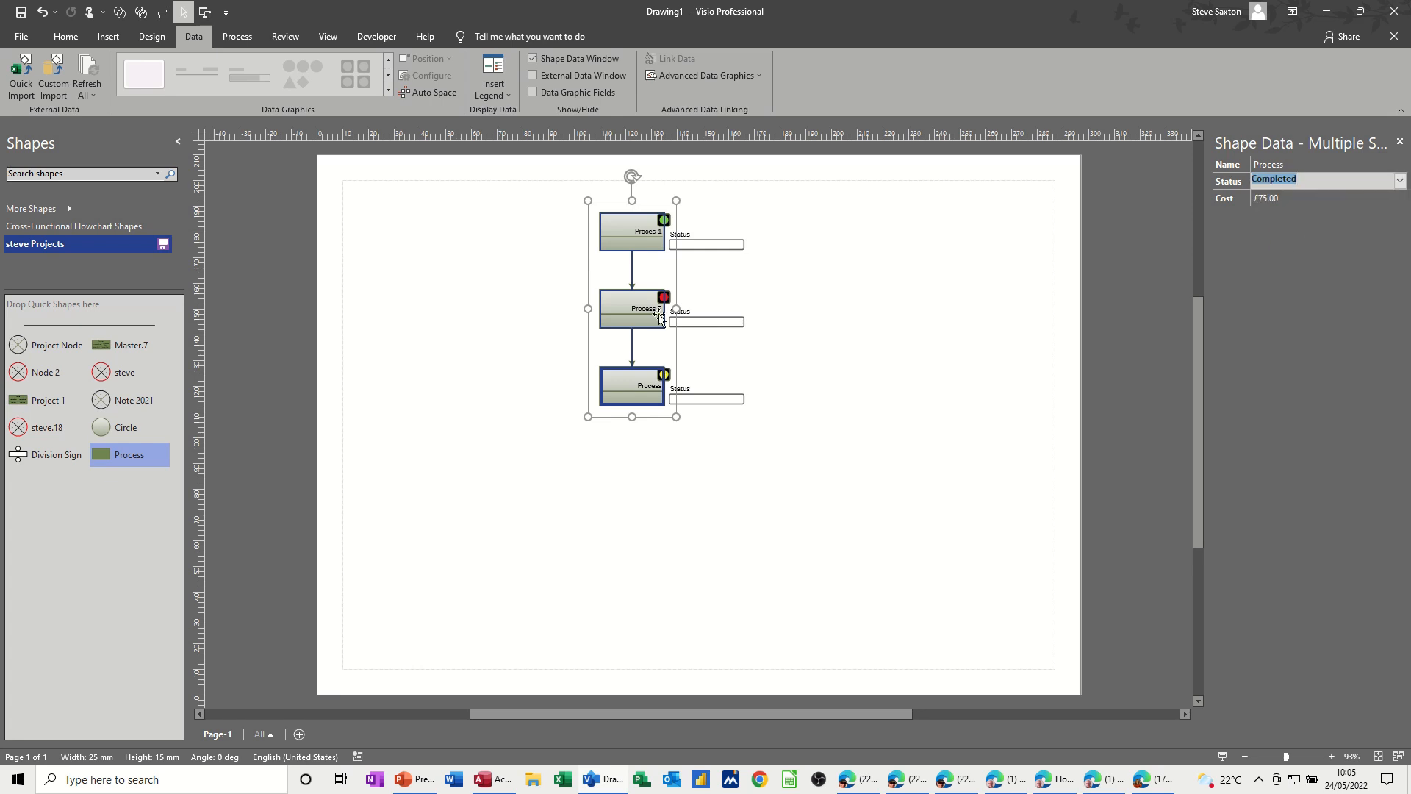
Step: Edit the Status item of the shapes' data graphic so that it is displayed as Text
{"action": "left_click", "coordinate": [718, 75]}
{"action": "left_click", "coordinate": [710, 237]}
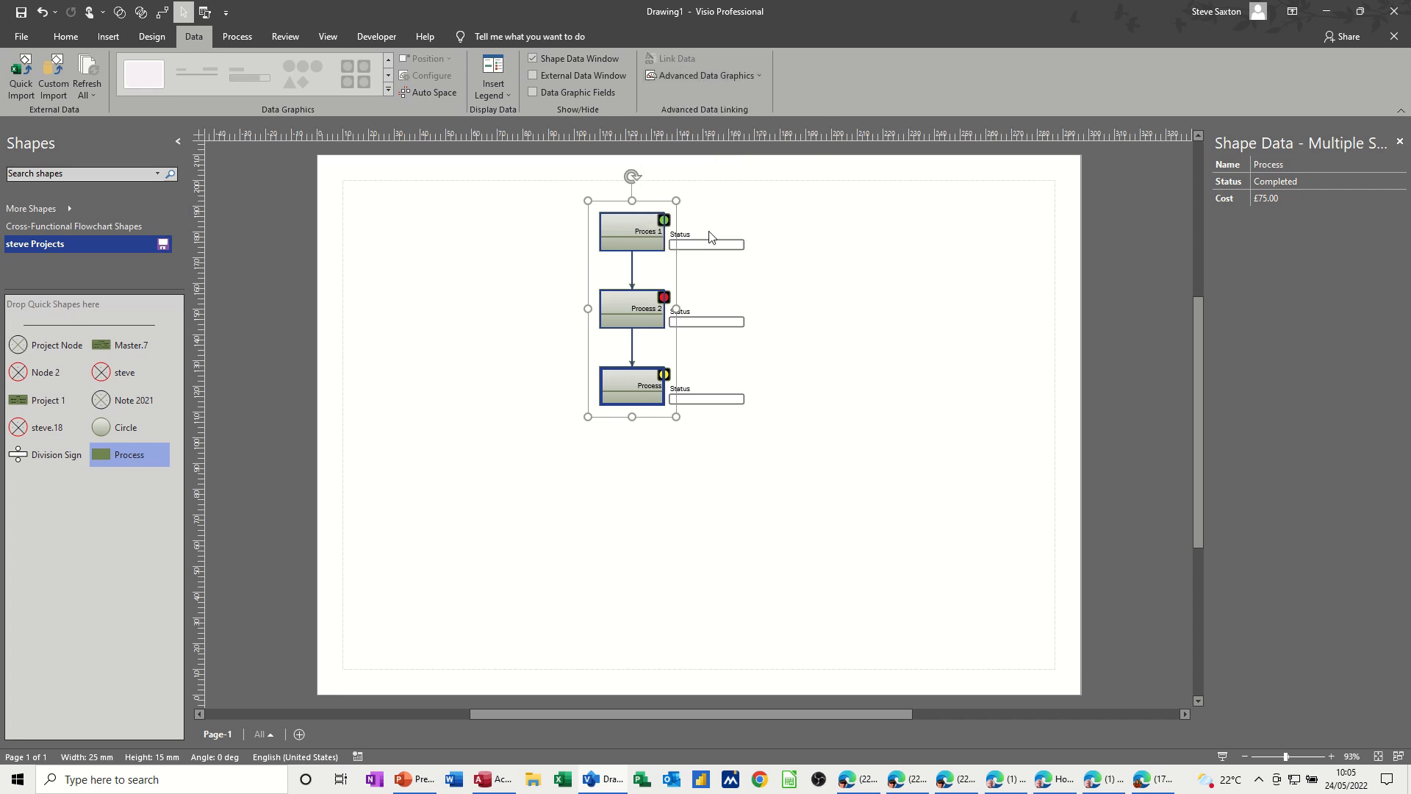
{"action": "left_click", "coordinate": [599, 352]}
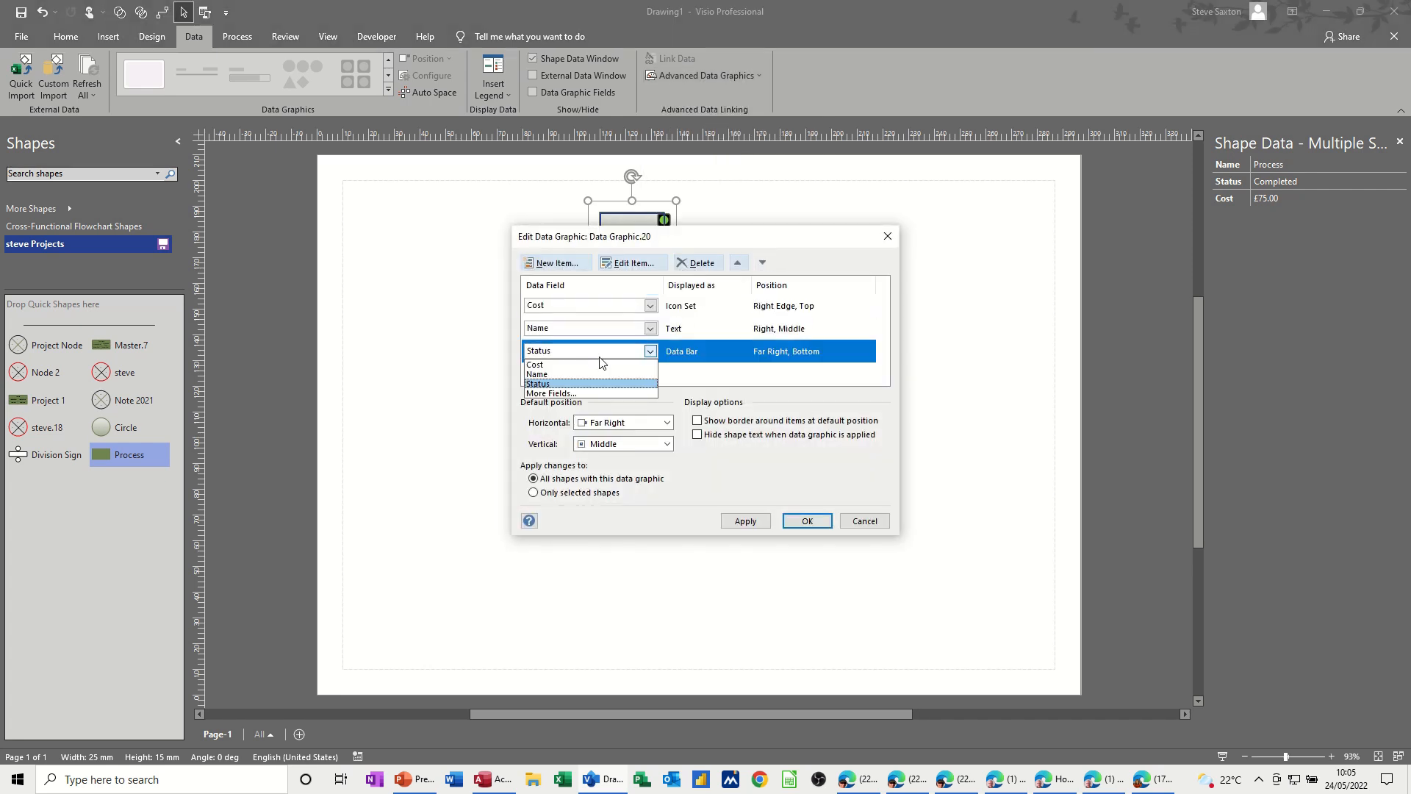
{"action": "left_click", "coordinate": [684, 359]}
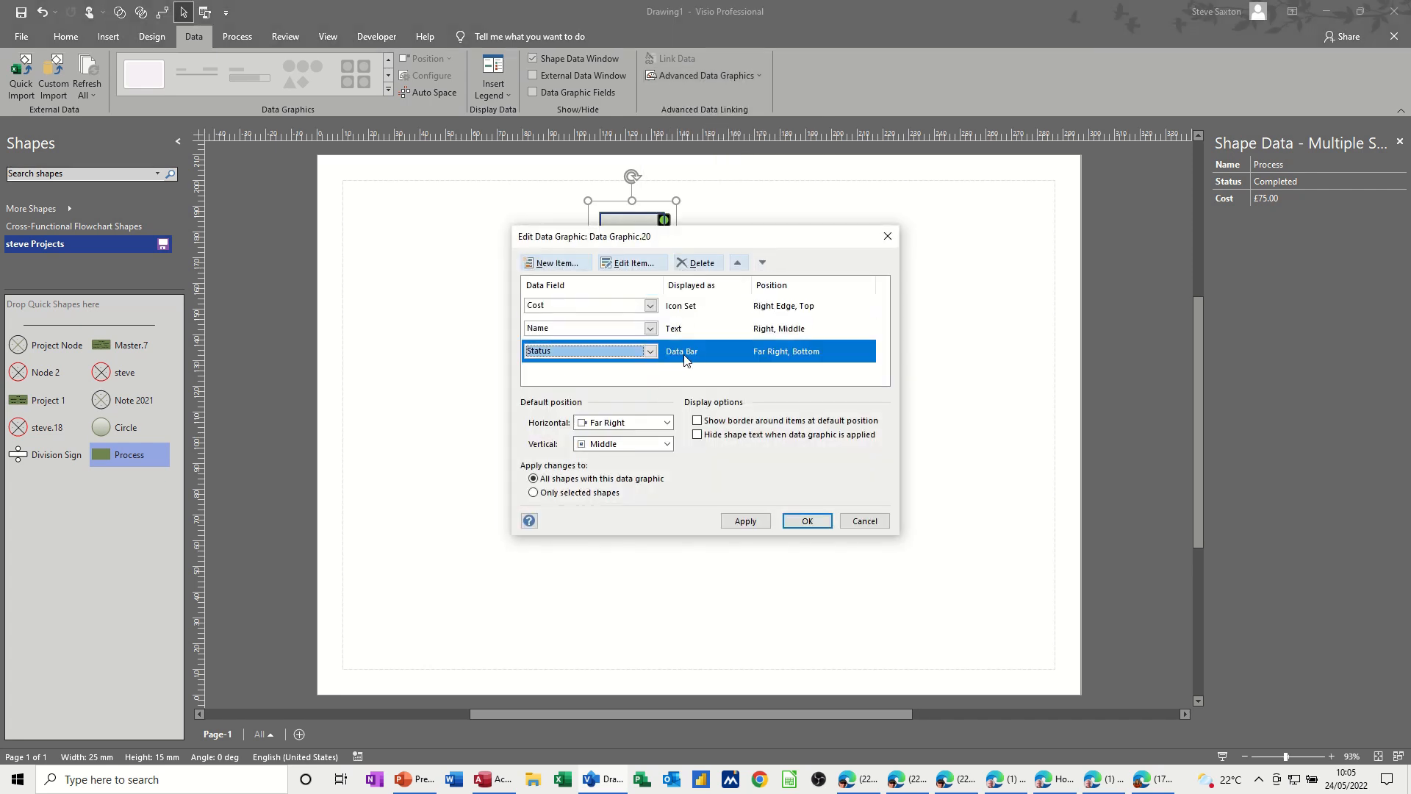
{"action": "left_click", "coordinate": [630, 263]}
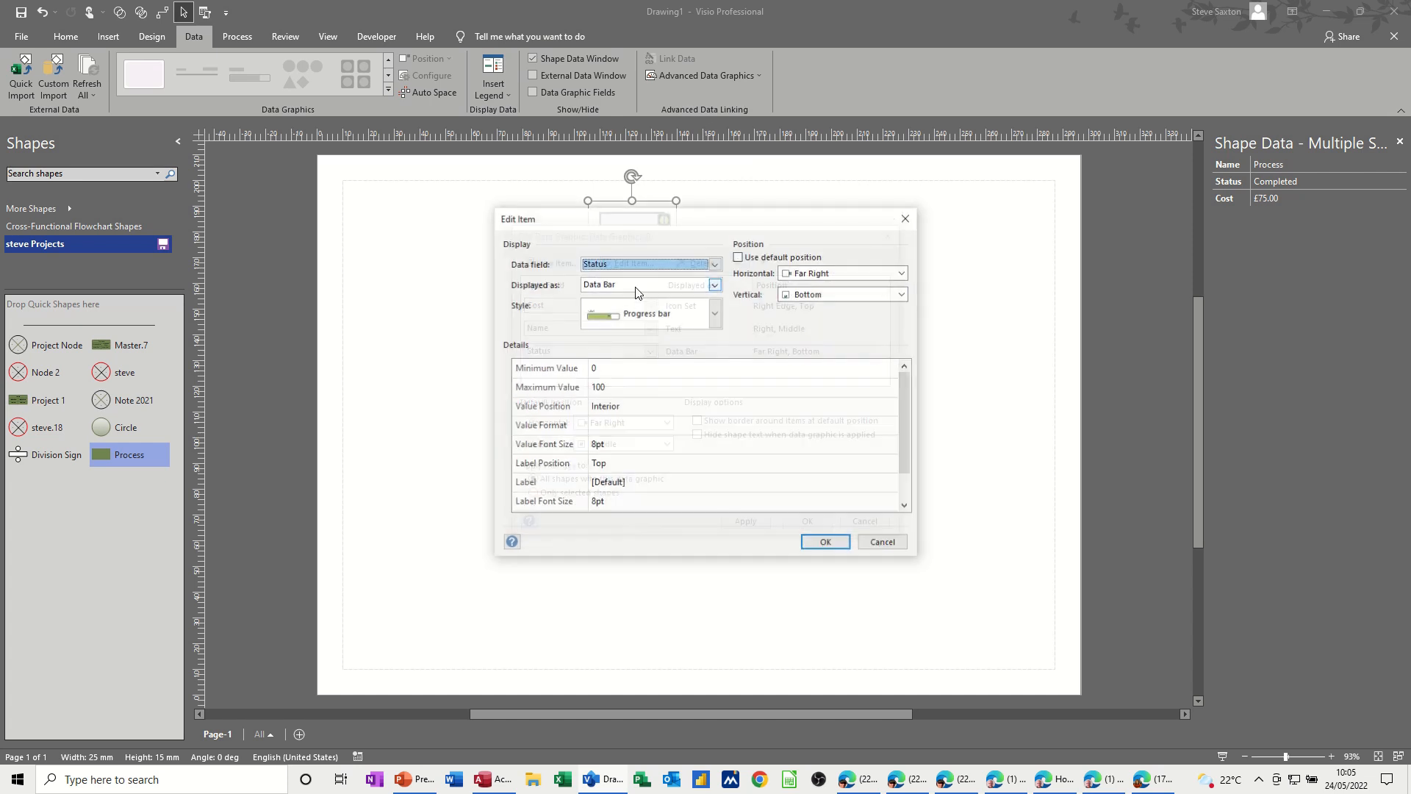
{"action": "left_click", "coordinate": [713, 314]}
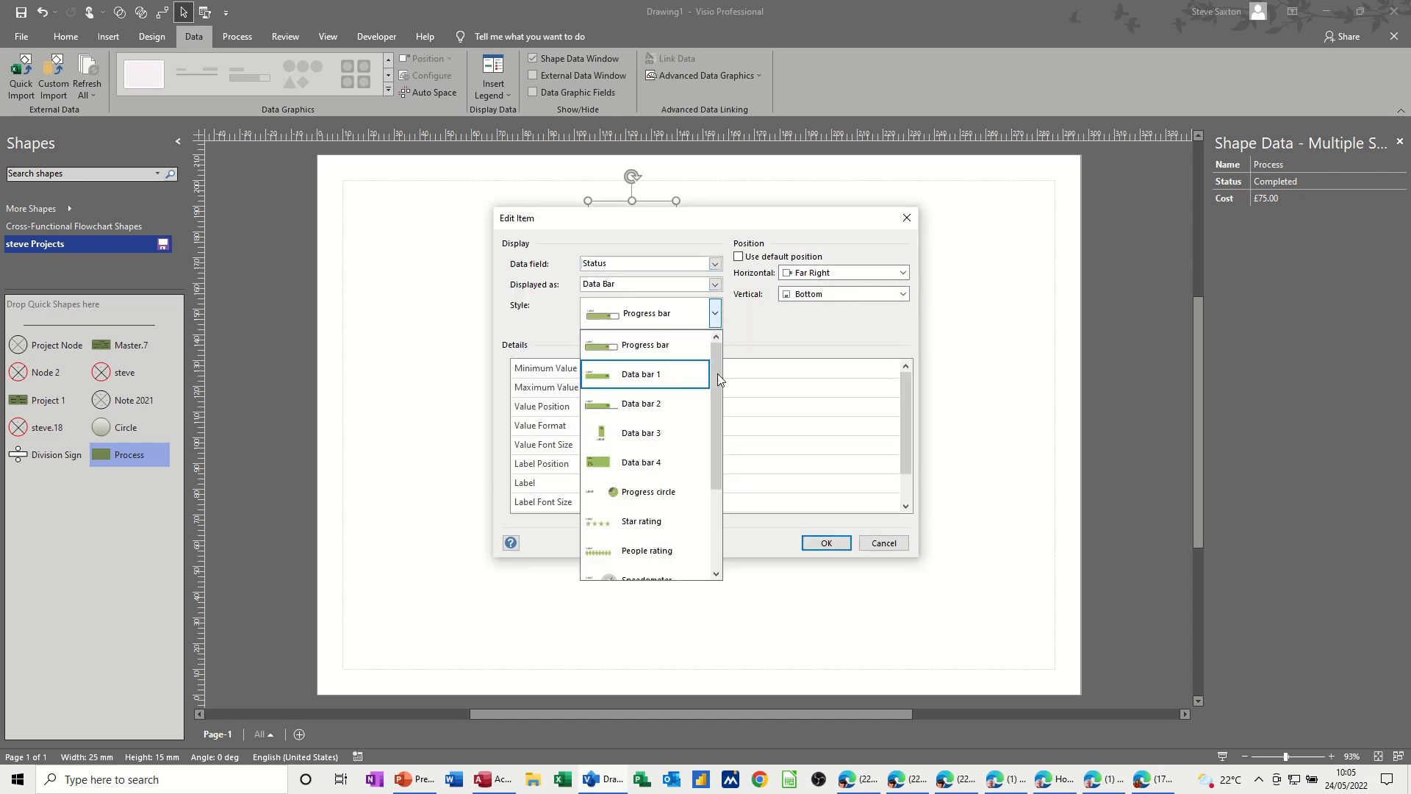
{"action": "left_click", "coordinate": [712, 309]}
{"action": "left_click", "coordinate": [713, 284]}
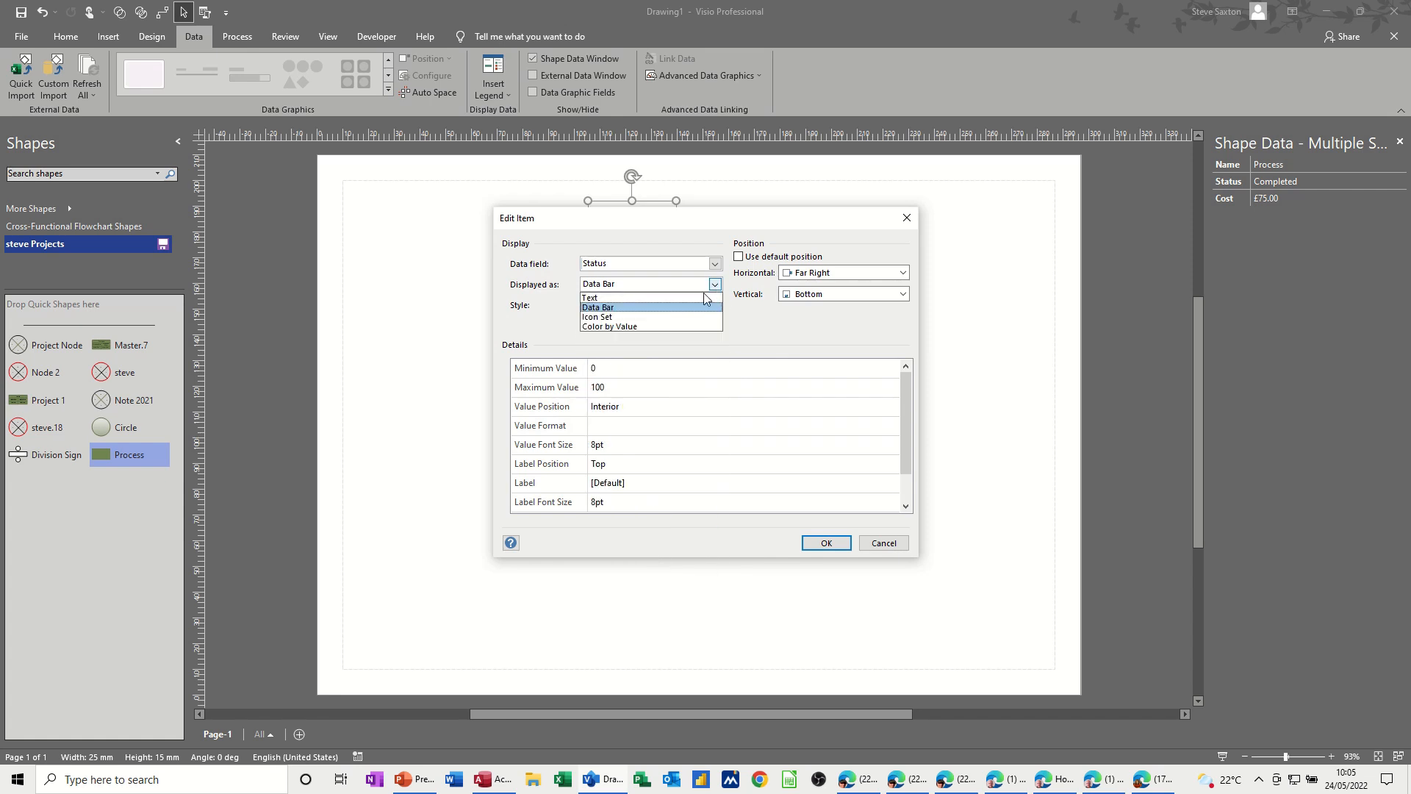
{"action": "left_click", "coordinate": [612, 298]}
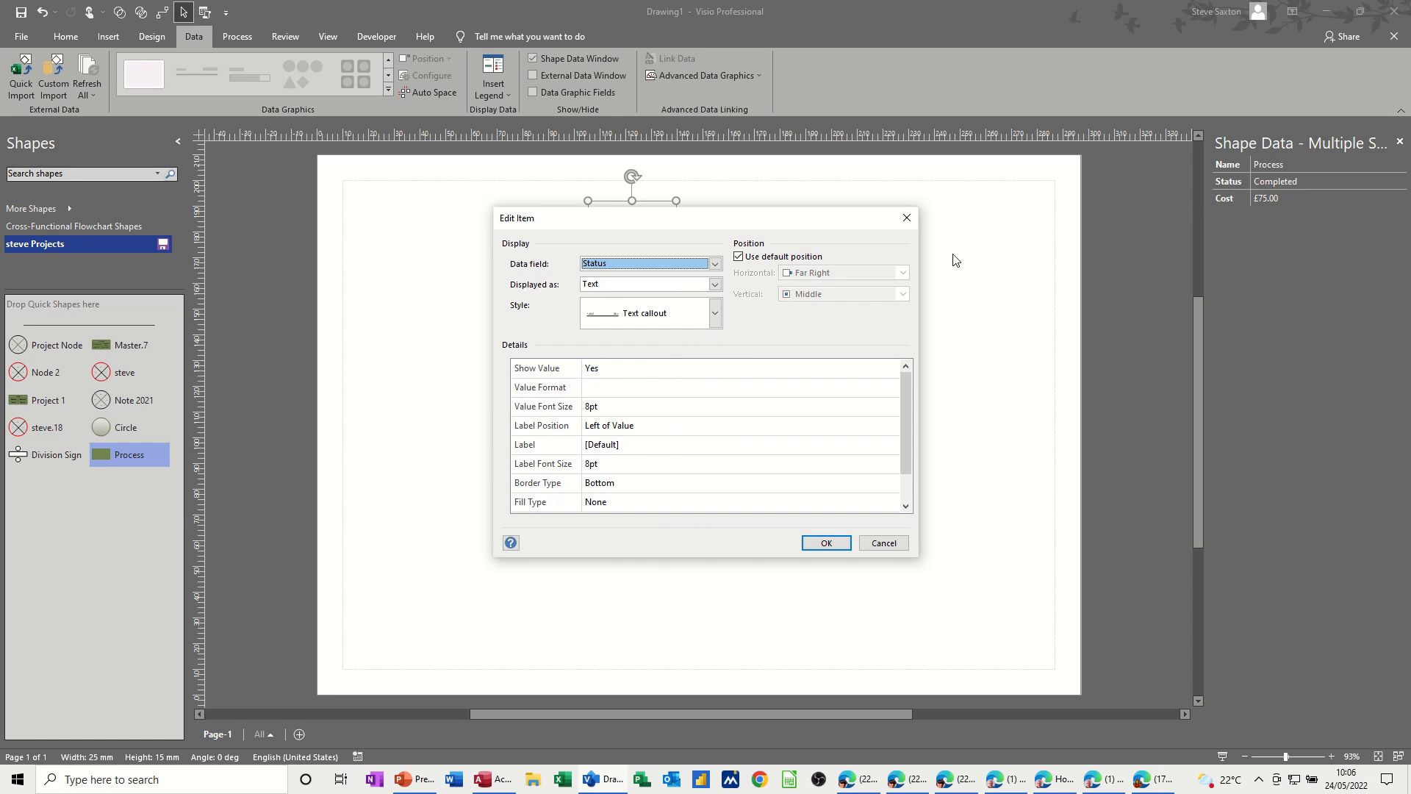
Step: Turn off the default position for the Status text item and set its vertical position to Bottom
{"action": "left_click", "coordinate": [739, 256]}
{"action": "left_click", "coordinate": [902, 293]}
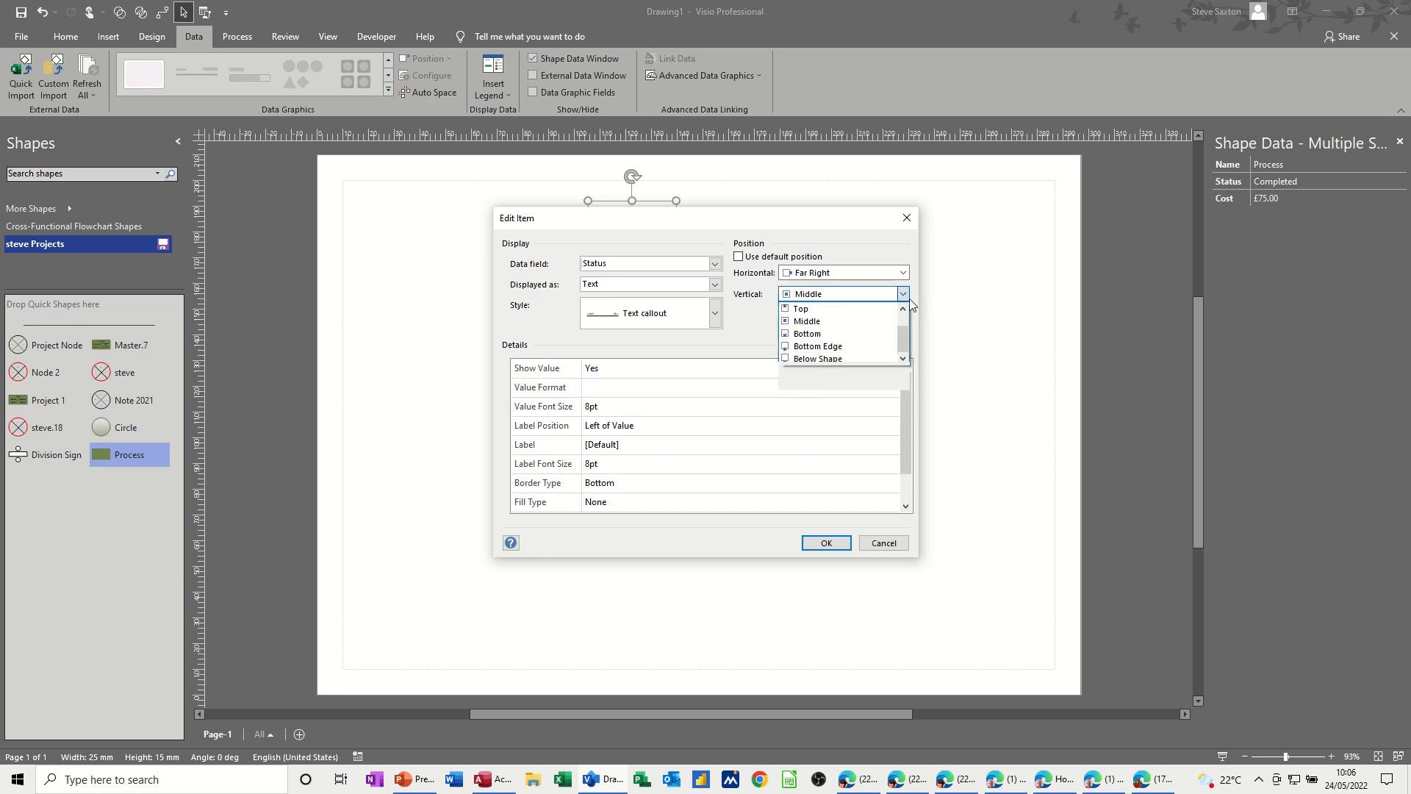
{"action": "left_click", "coordinate": [865, 332]}
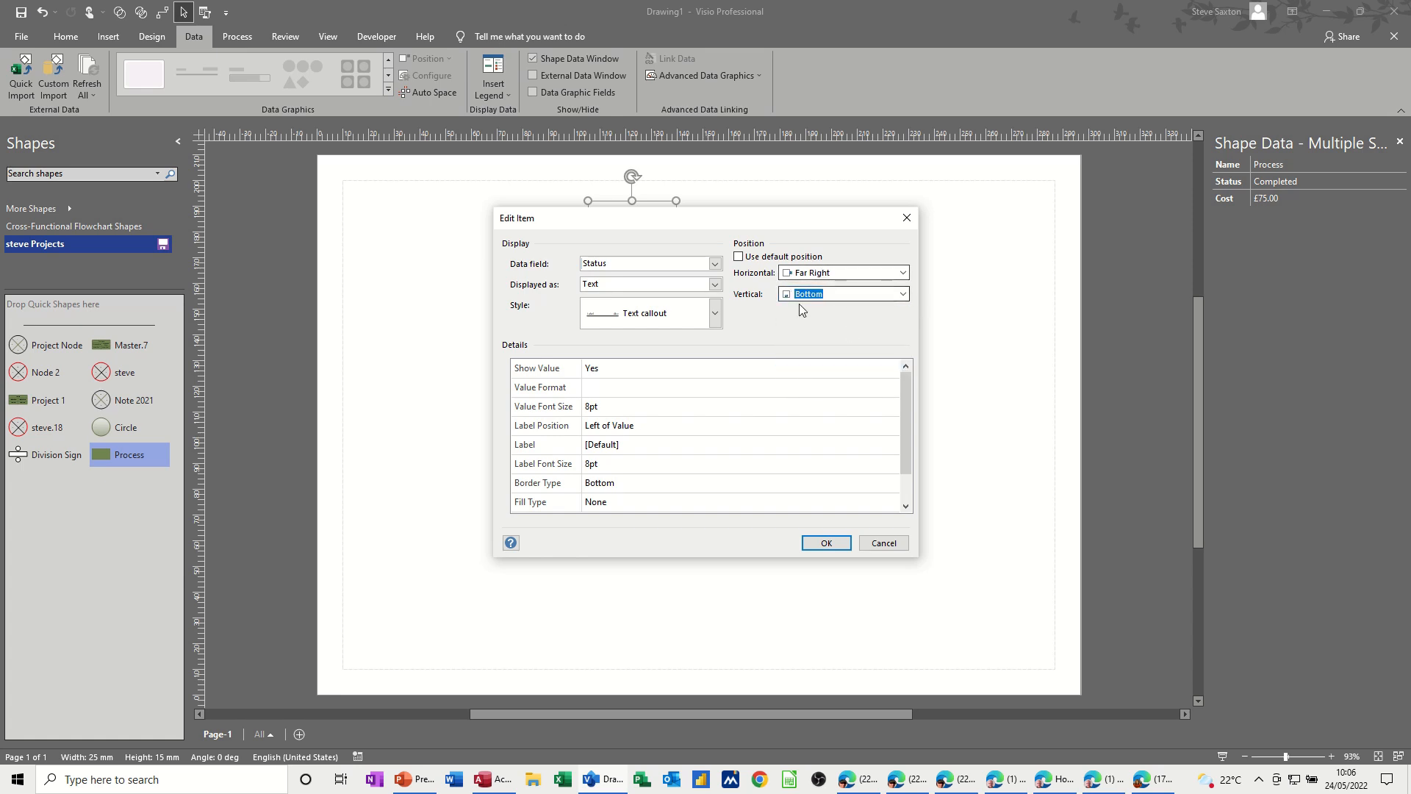
Step: Set the Status item's label position to Not Shown and apply the edited data graphic to the shapes
{"action": "left_click", "coordinate": [607, 430]}
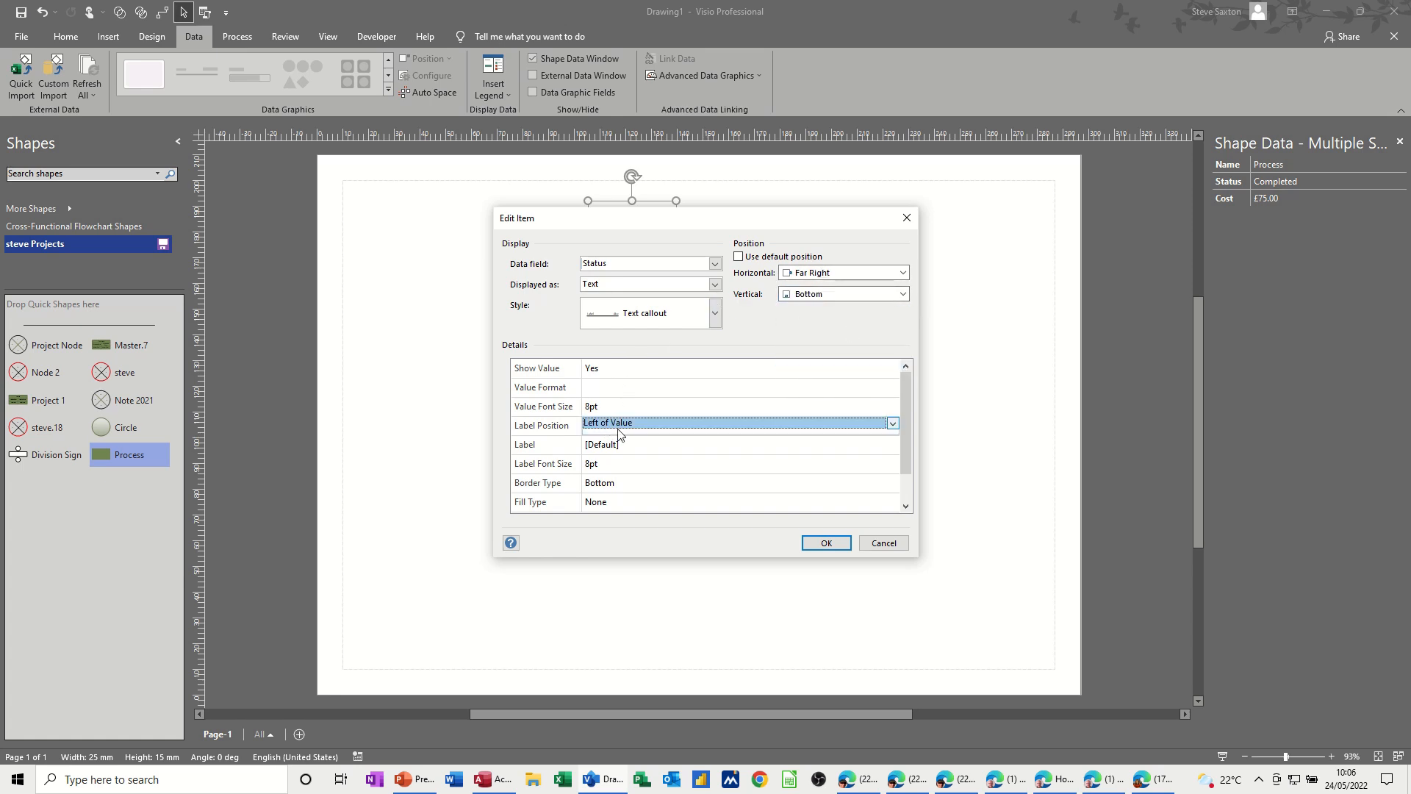
{"action": "left_click", "coordinate": [893, 423]}
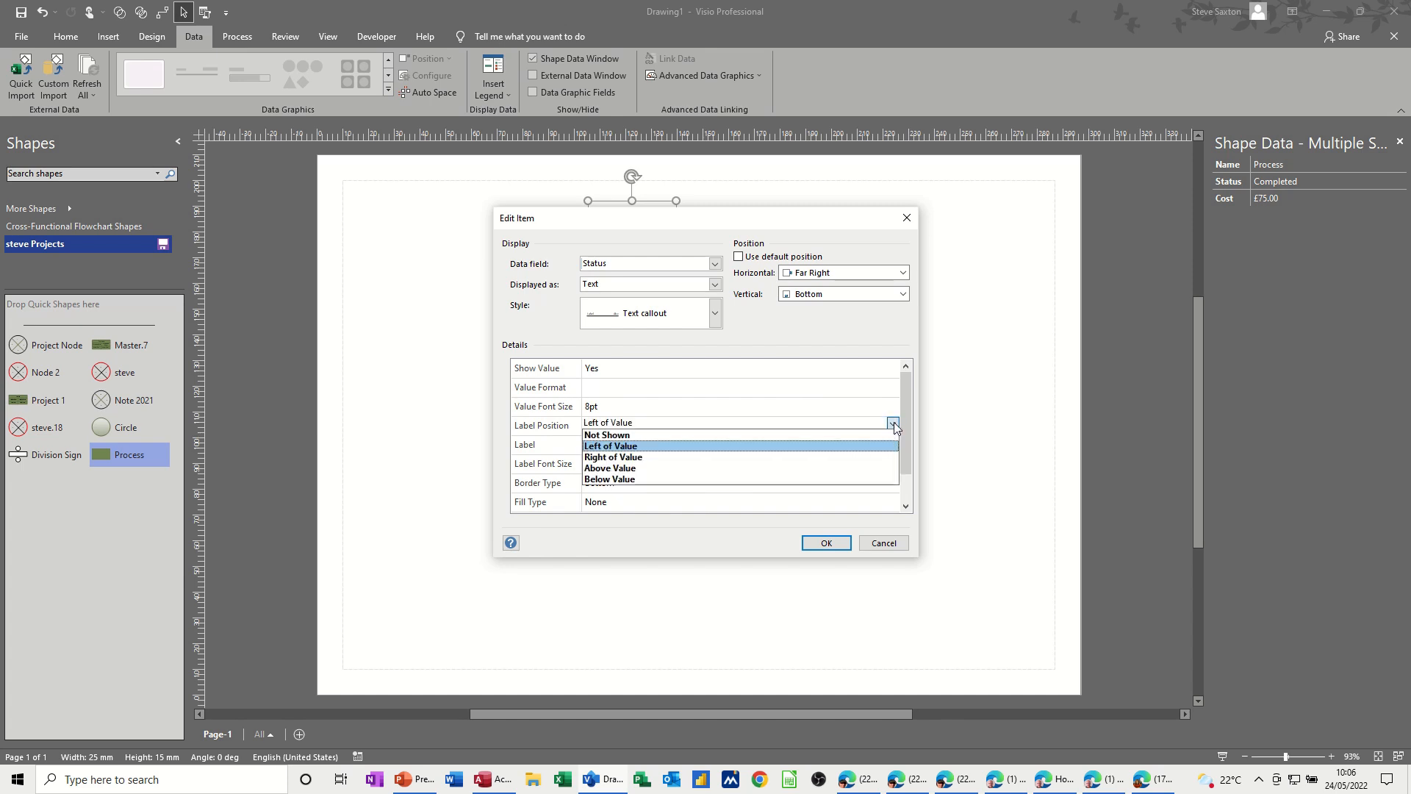
{"action": "left_click", "coordinate": [806, 436]}
{"action": "left_click", "coordinate": [826, 543]}
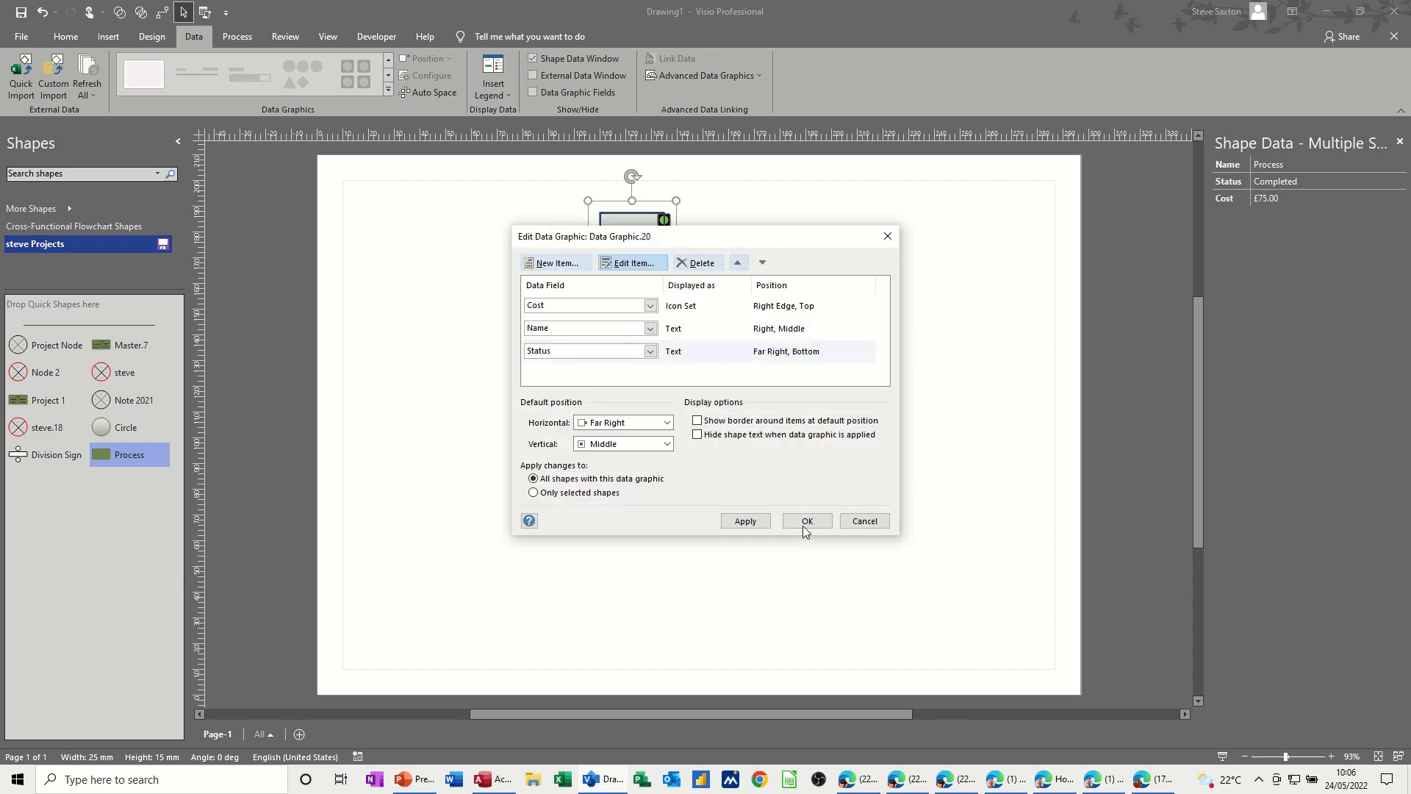
{"action": "left_click", "coordinate": [806, 521]}
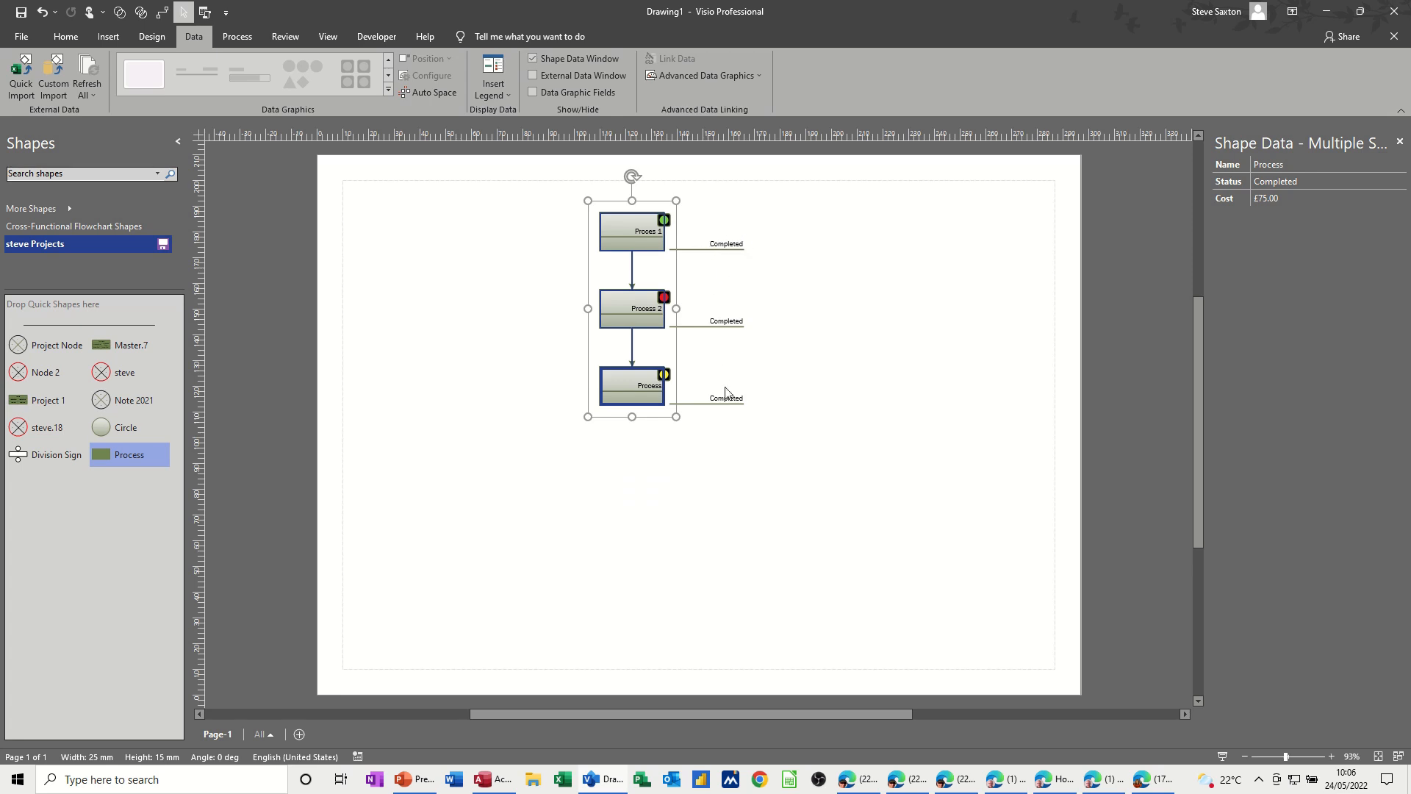
Step: Try to set the Status of the first process shape in the flowchart to In Progress
{"action": "left_click", "coordinate": [730, 417]}
{"action": "left_click", "coordinate": [717, 246]}
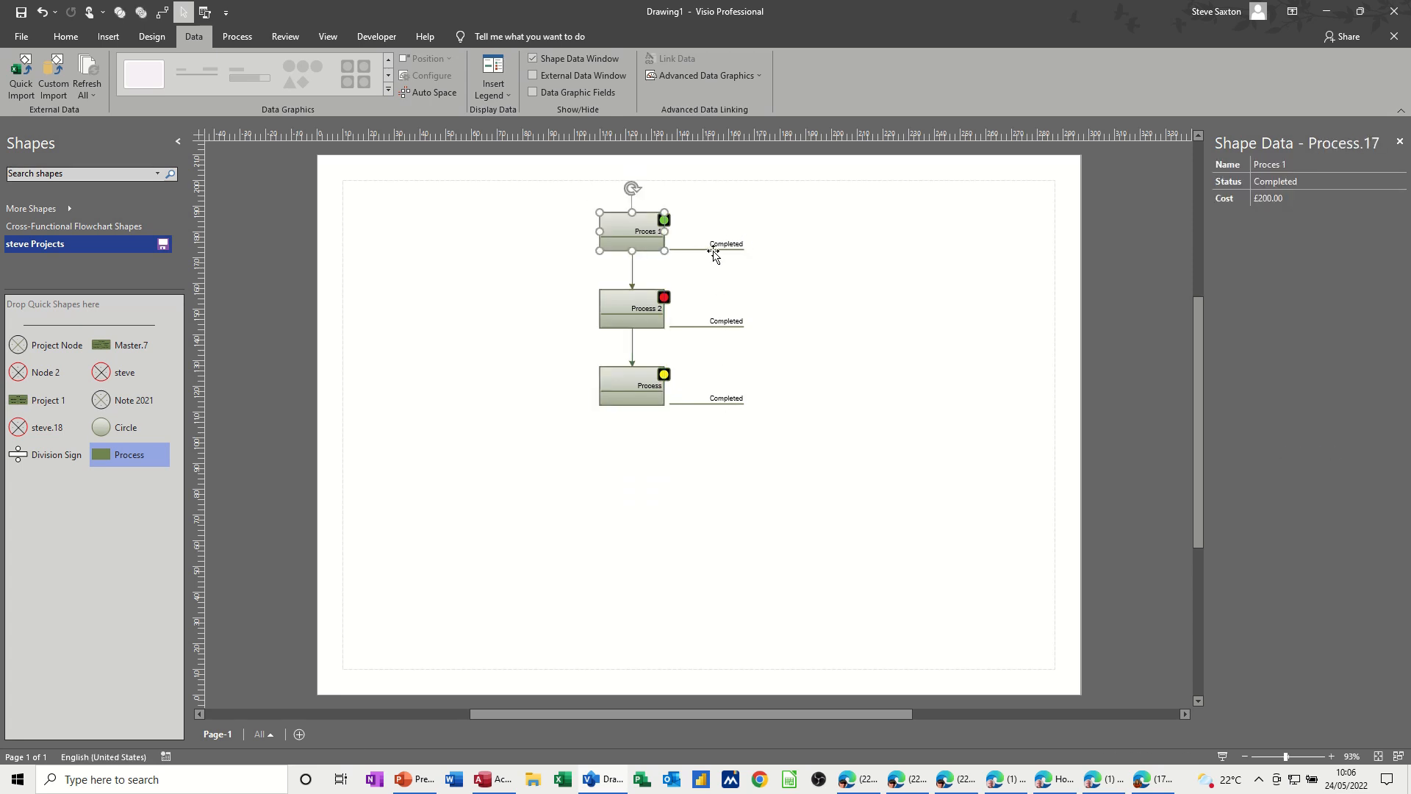
{"action": "left_click", "coordinate": [1309, 180]}
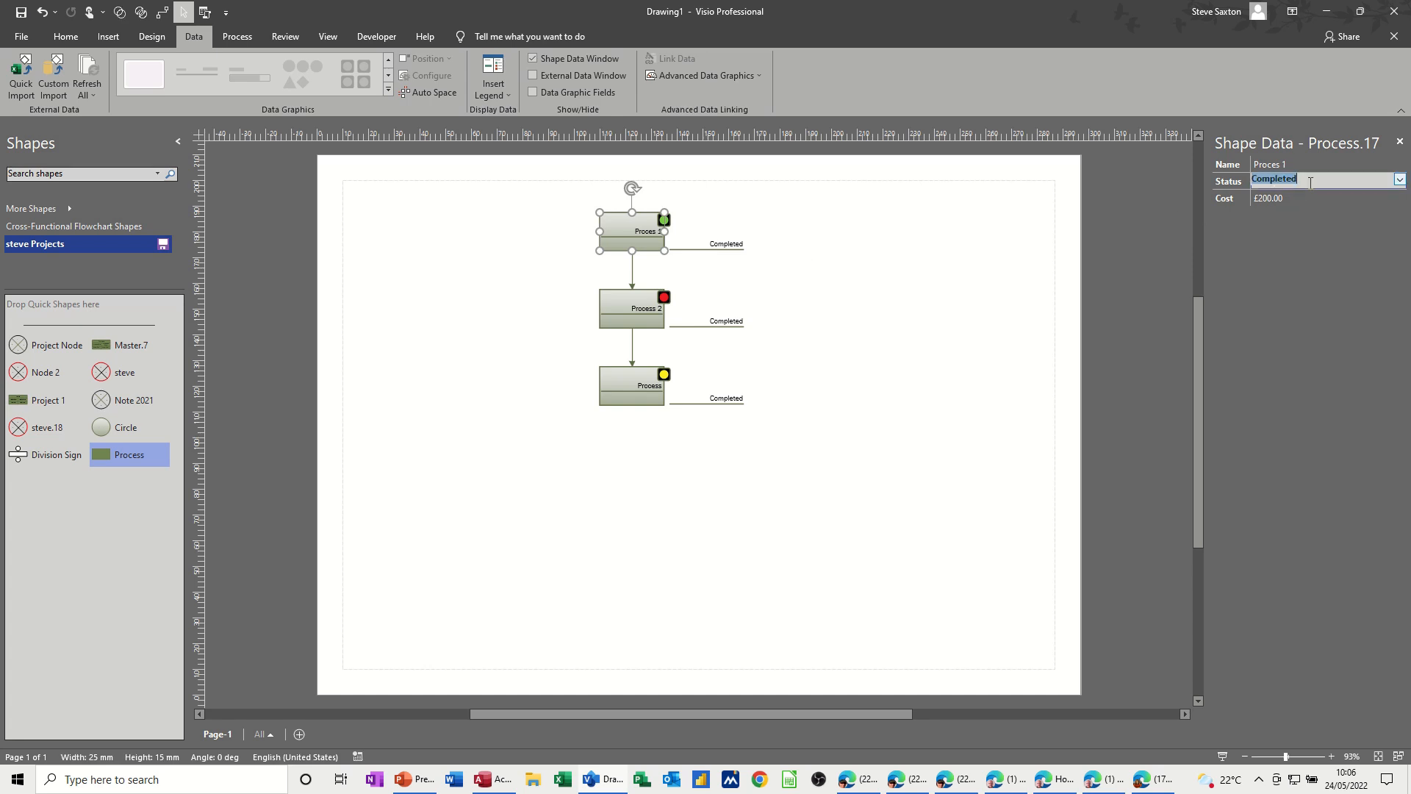
{"action": "left_click", "coordinate": [1399, 180]}
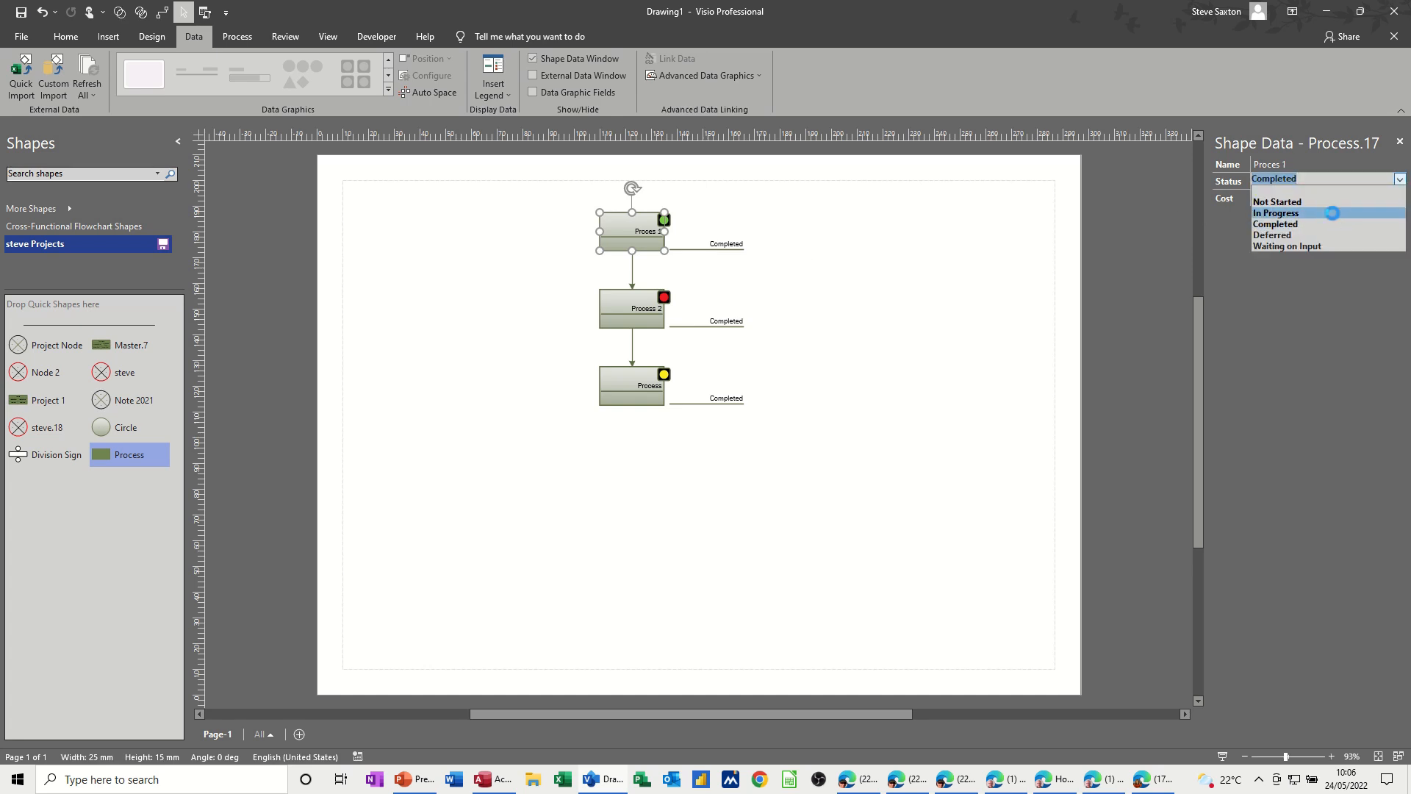
{"action": "left_click", "coordinate": [1268, 213]}
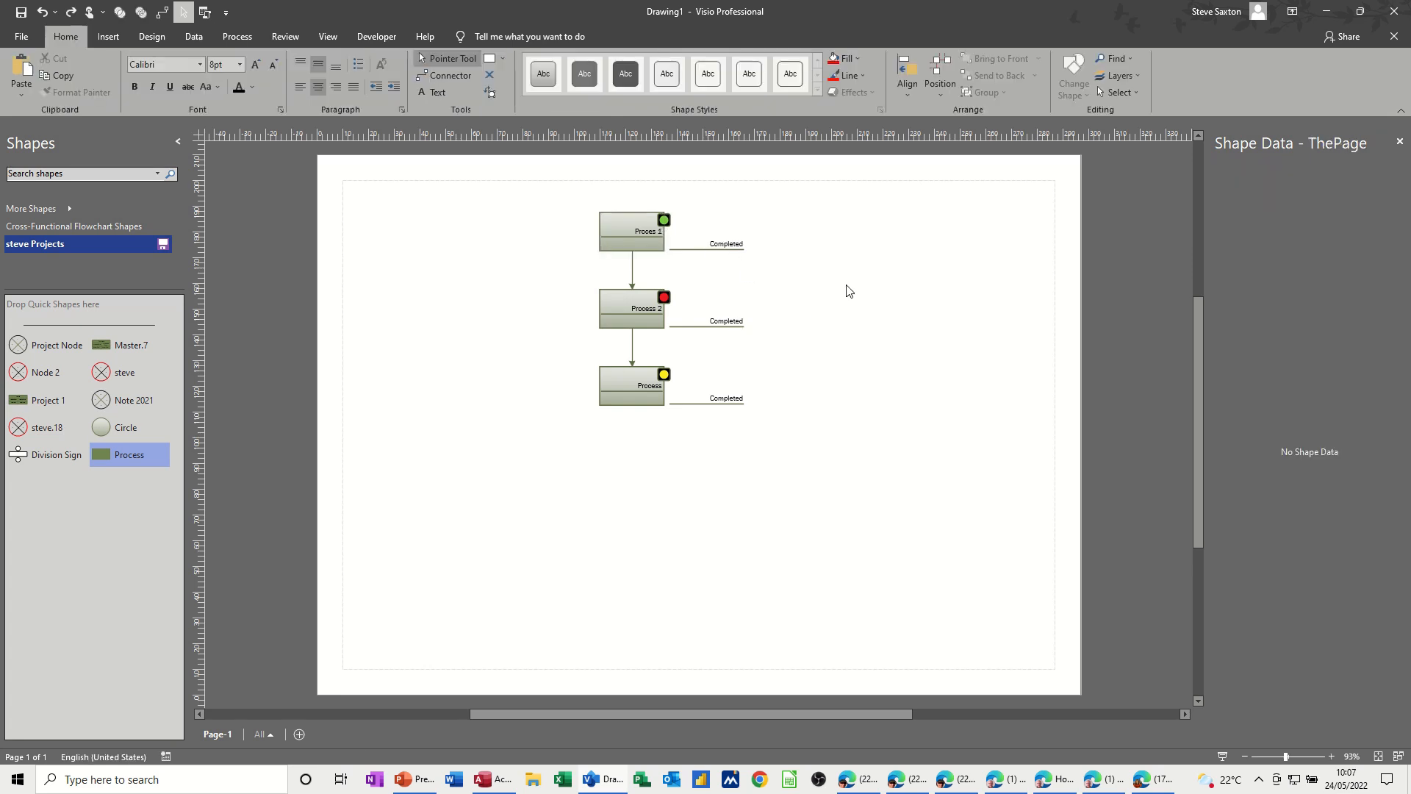
Step: Left-align the text of the Status callouts beside all three process shapes
{"action": "left_click", "coordinate": [735, 245]}
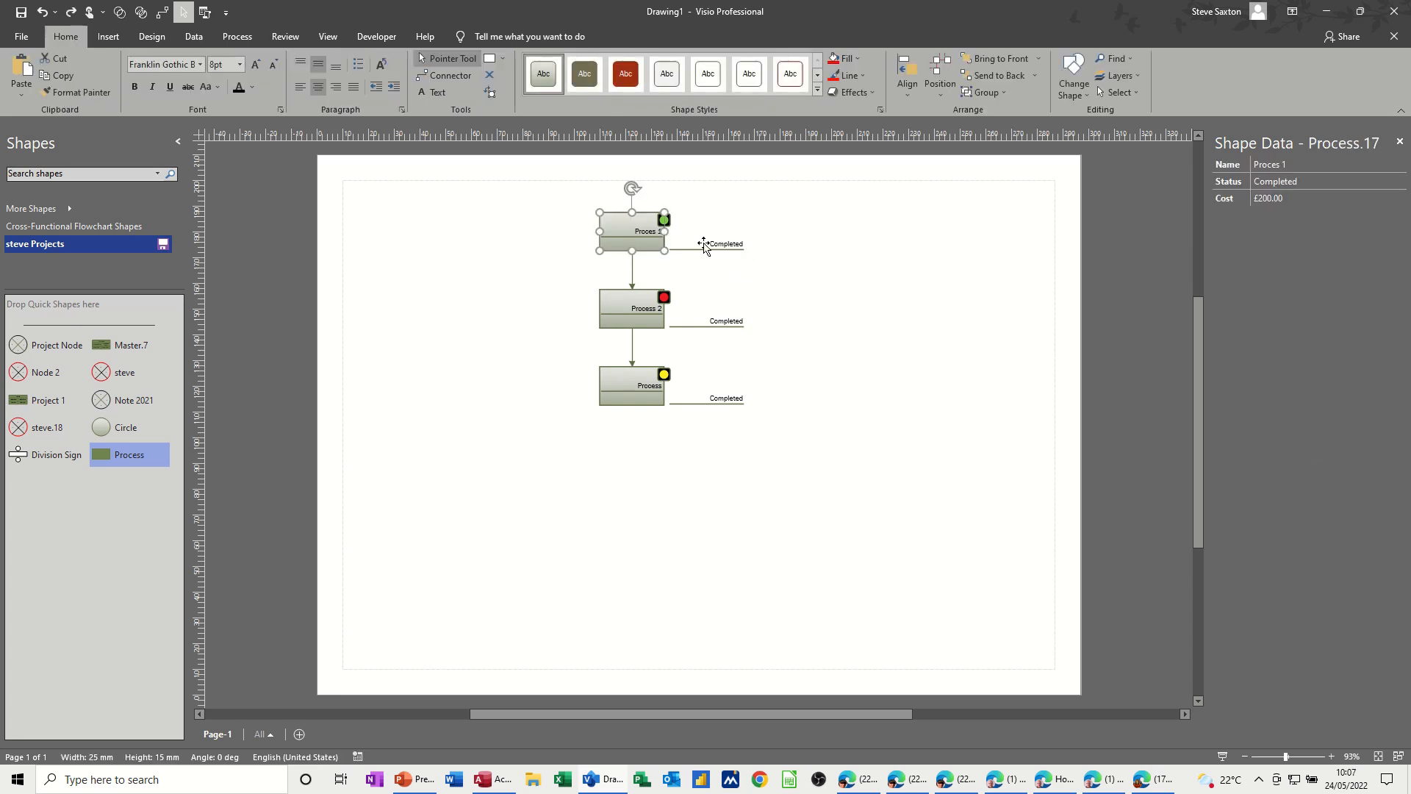
{"action": "left_click", "coordinate": [741, 248]}
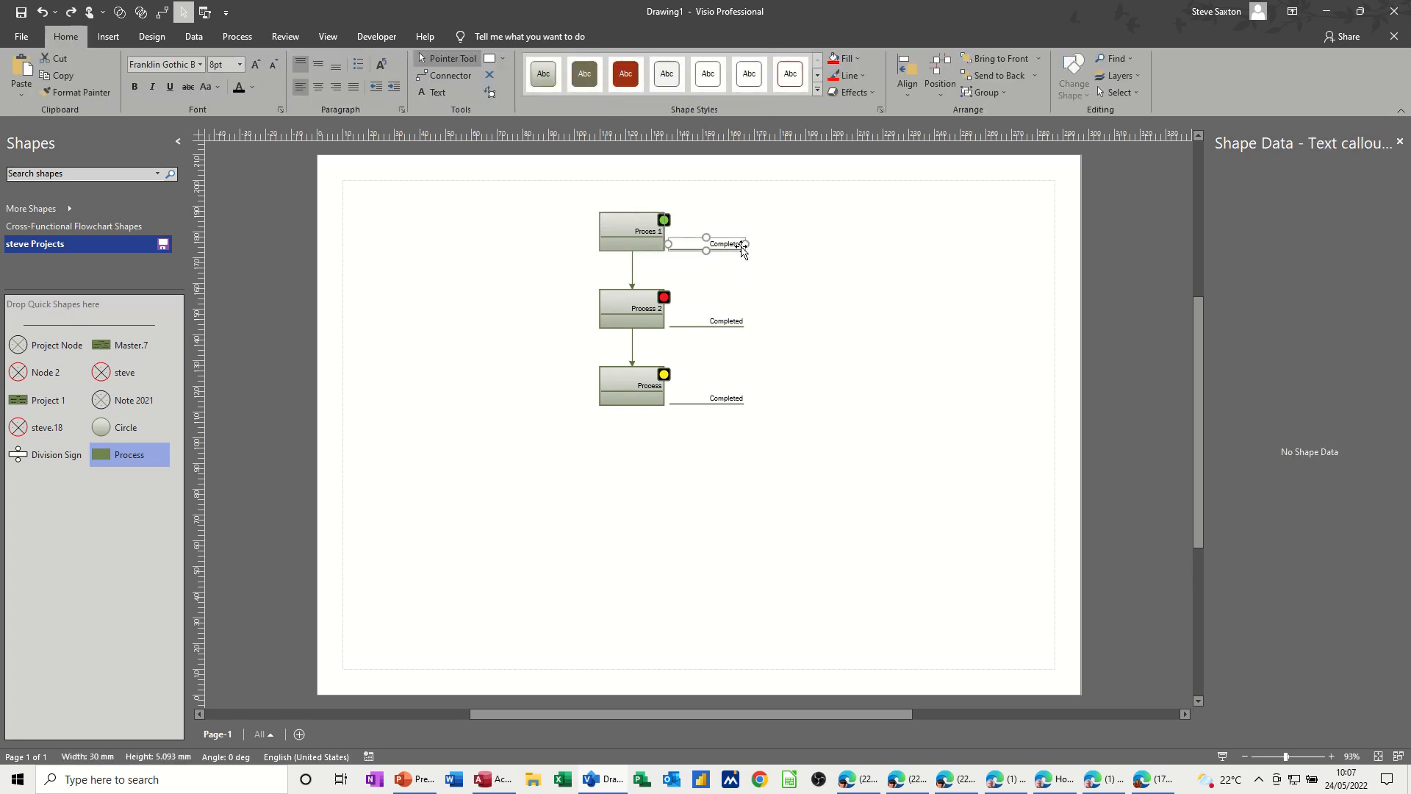
{"action": "left_click", "coordinate": [301, 89]}
{"action": "left_click", "coordinate": [722, 323]}
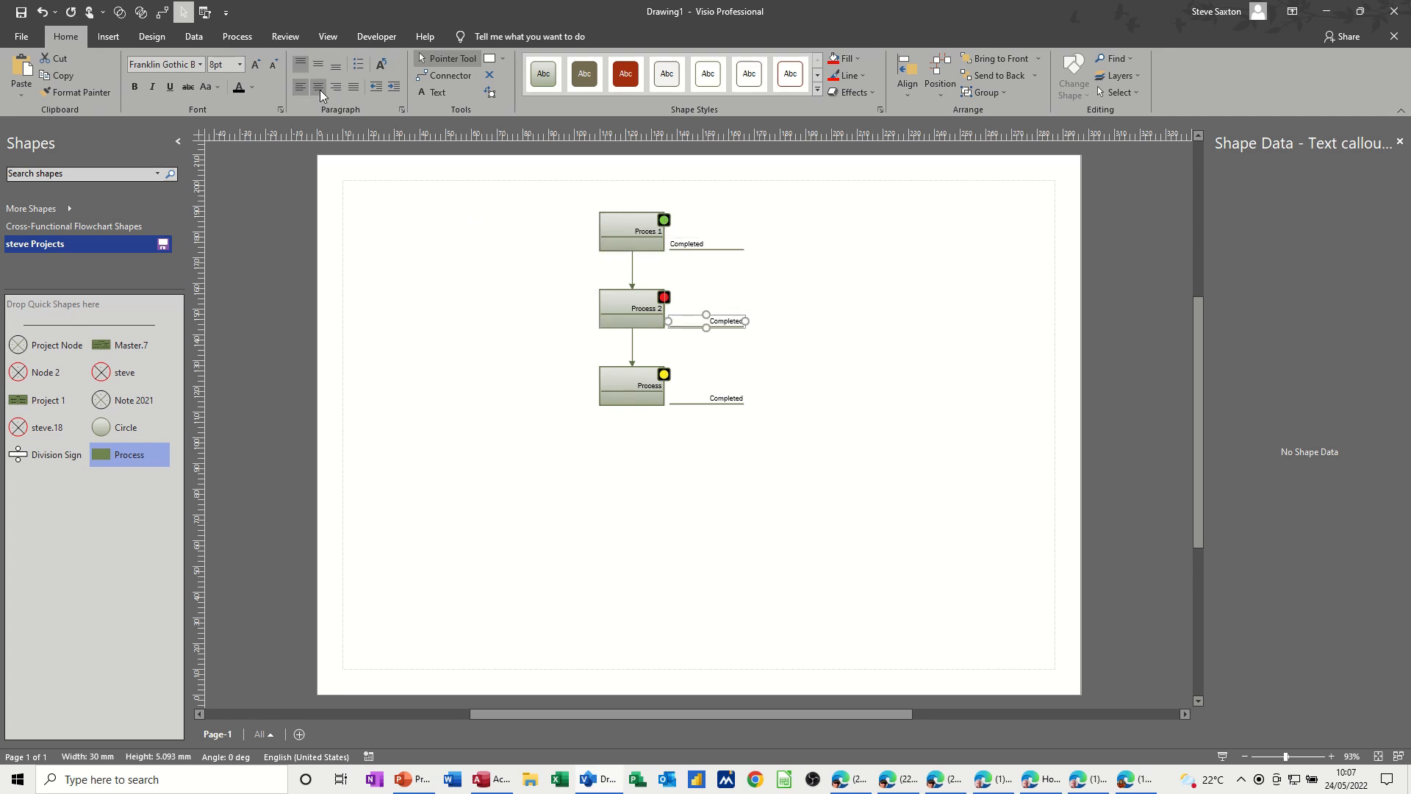
{"action": "left_click", "coordinate": [299, 92]}
{"action": "left_click", "coordinate": [726, 398]}
{"action": "left_click", "coordinate": [301, 88]}
{"action": "left_click", "coordinate": [479, 217]}
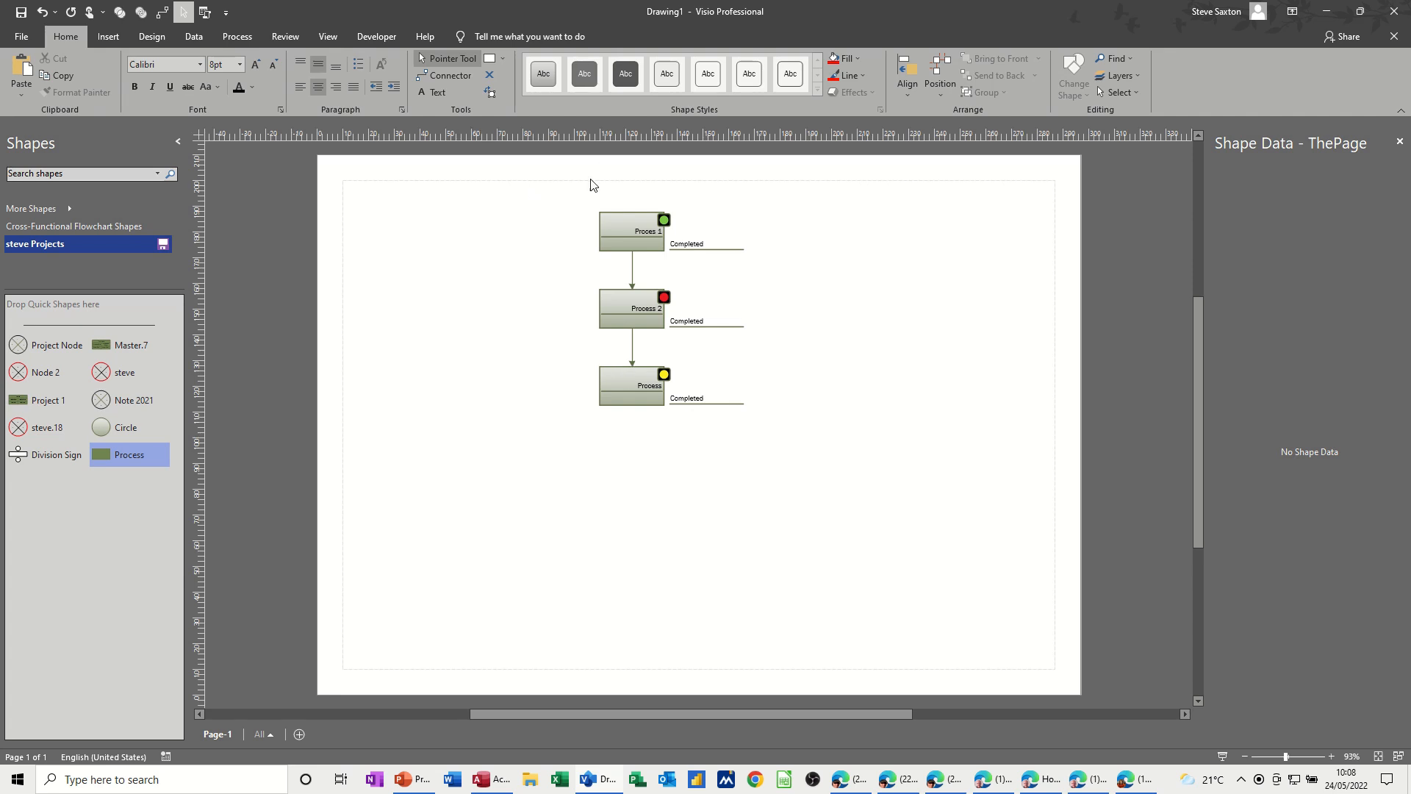